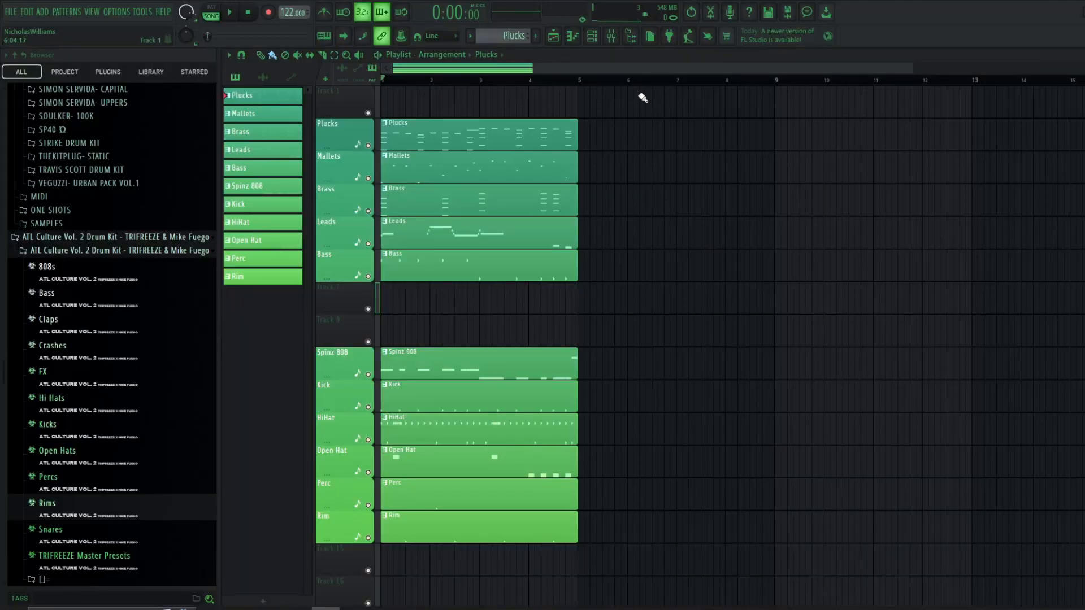
# - Solo the Plucks track in the playlist arrangement
pyautogui.scroll(2, 620, 79)
pyautogui.scroll(2, 620, 79)
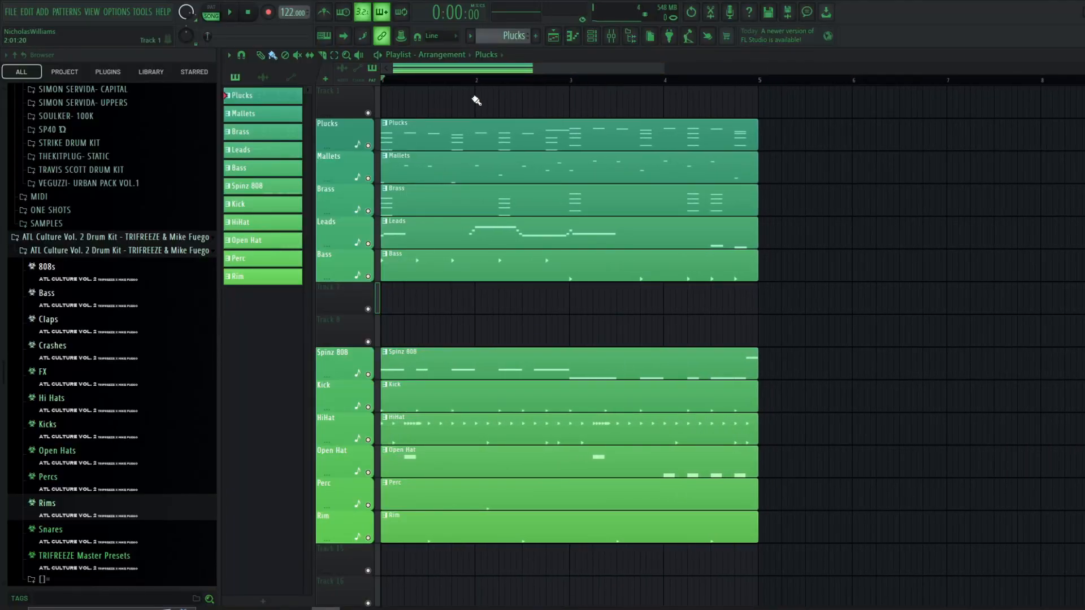
pyautogui.rightClick(368, 146)
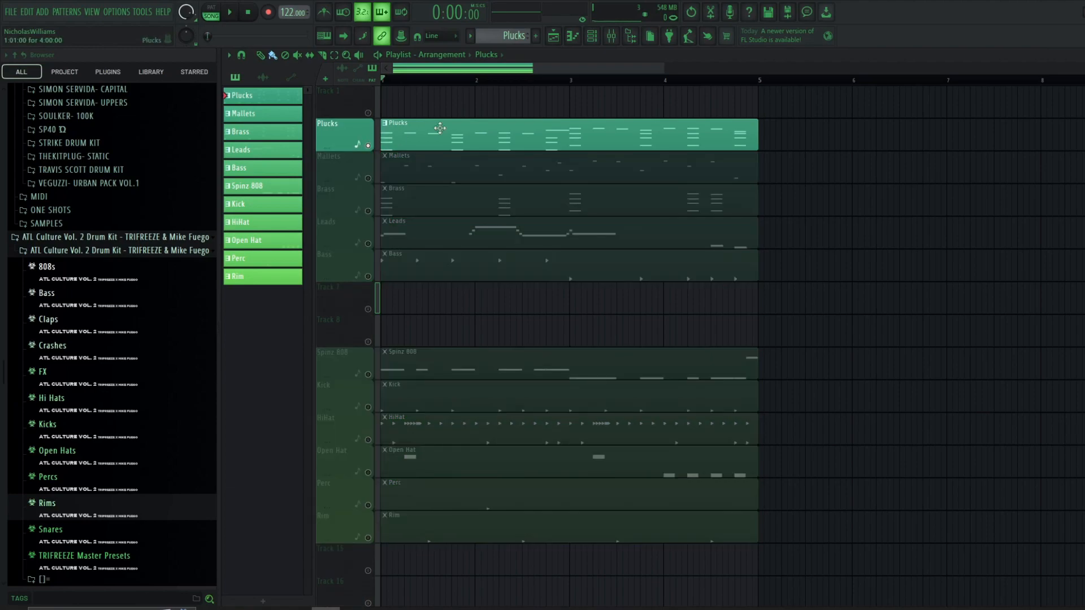
# - Open the Plucks channel's sampler settings and inspect its sample options
pyautogui.press('F6')
pyautogui.click(383, 382)
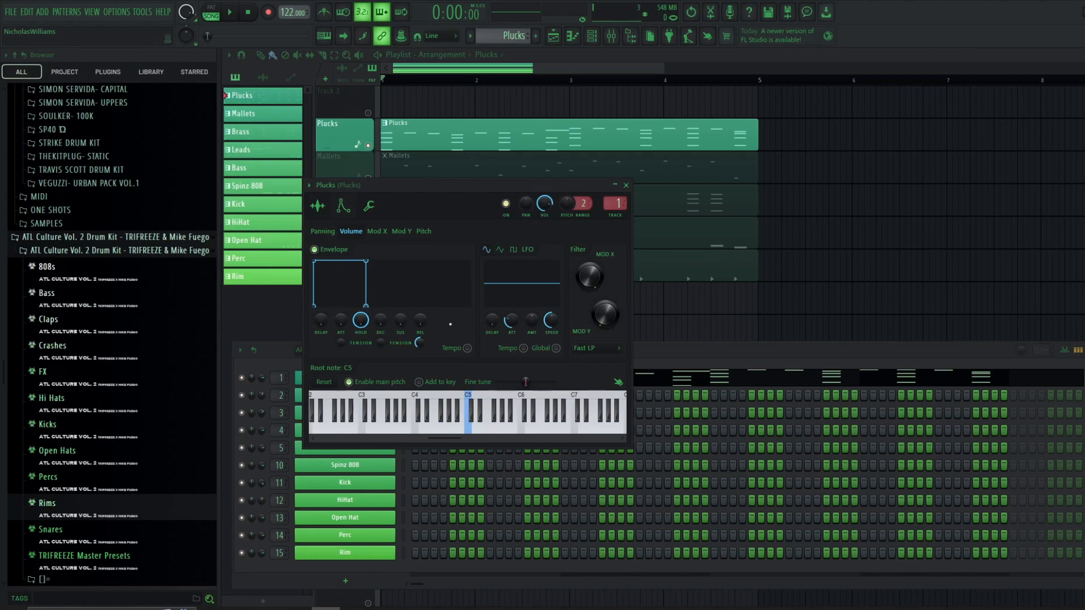
pyautogui.click(318, 206)
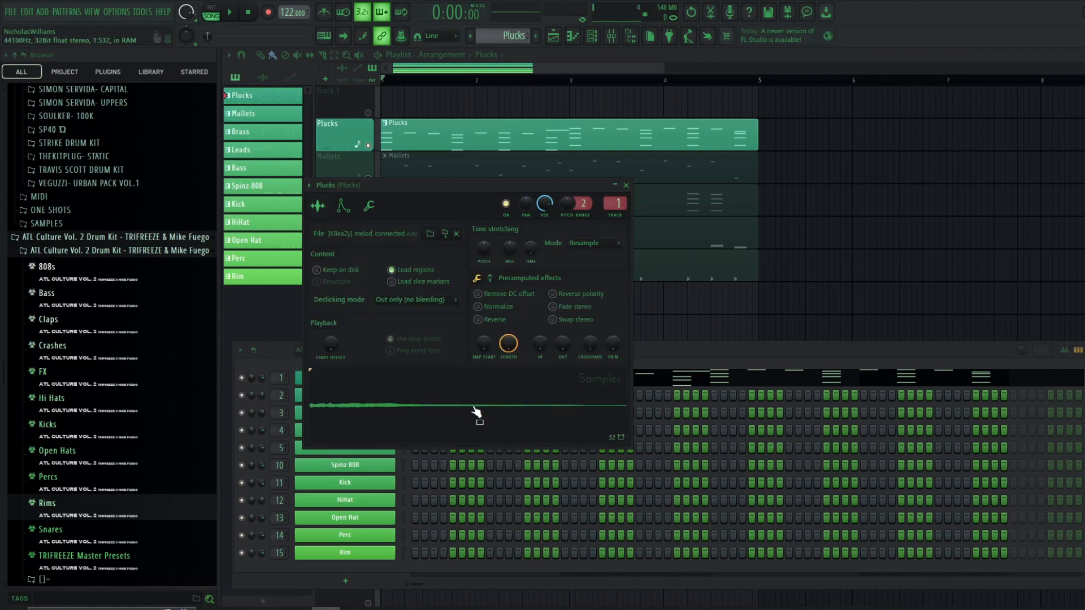
pyautogui.moveTo(461, 193); pyautogui.dragTo(575, 90)
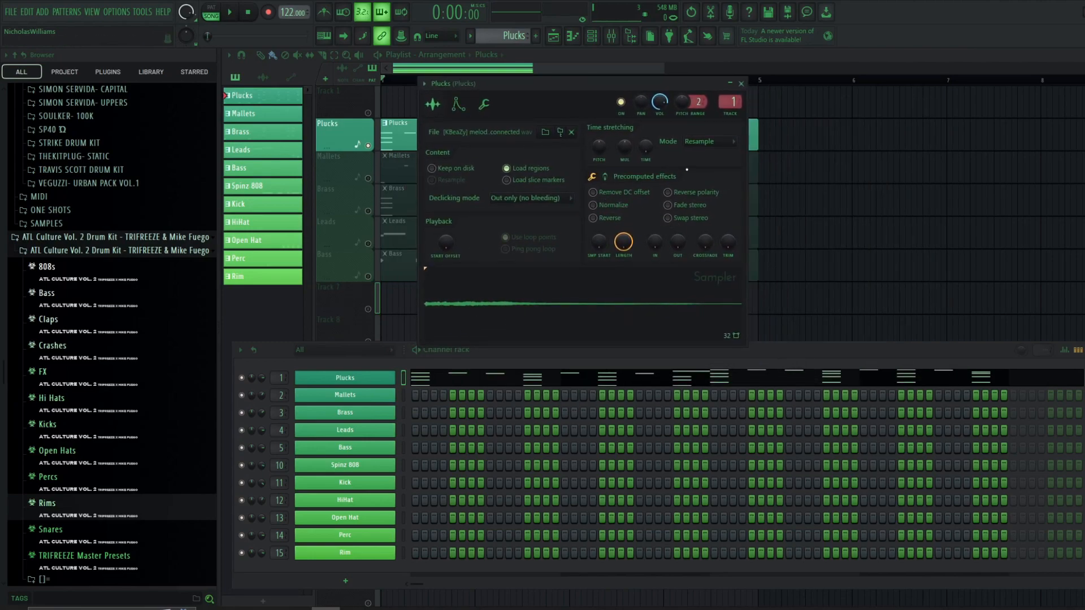
# - Open the Plucks pattern in the piano roll
pyautogui.rightClick(378, 383)
pyautogui.click(423, 382)
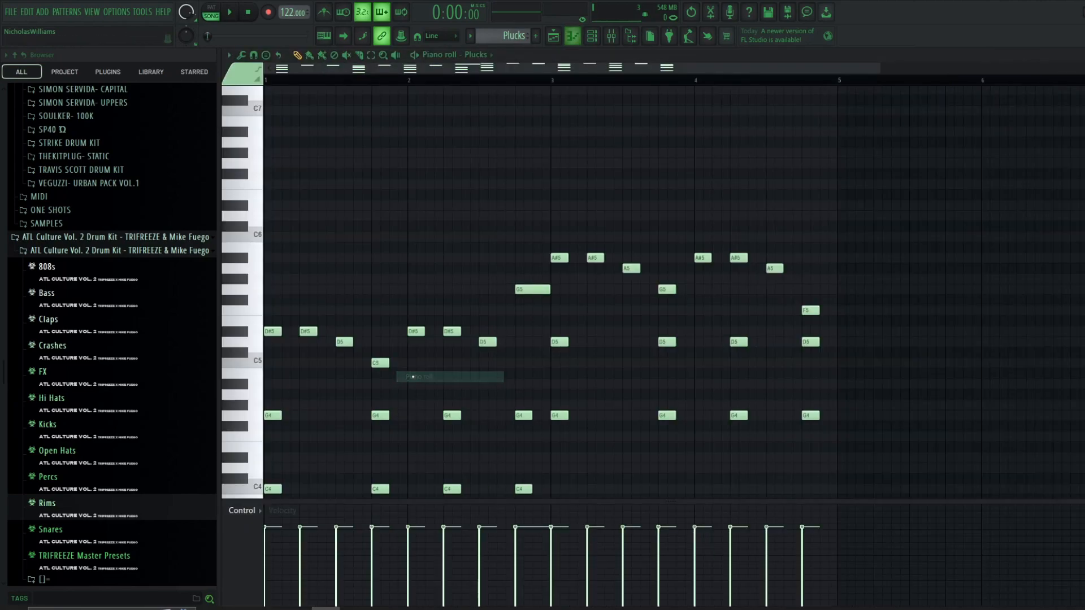
pyautogui.scroll(4, 397, 359)
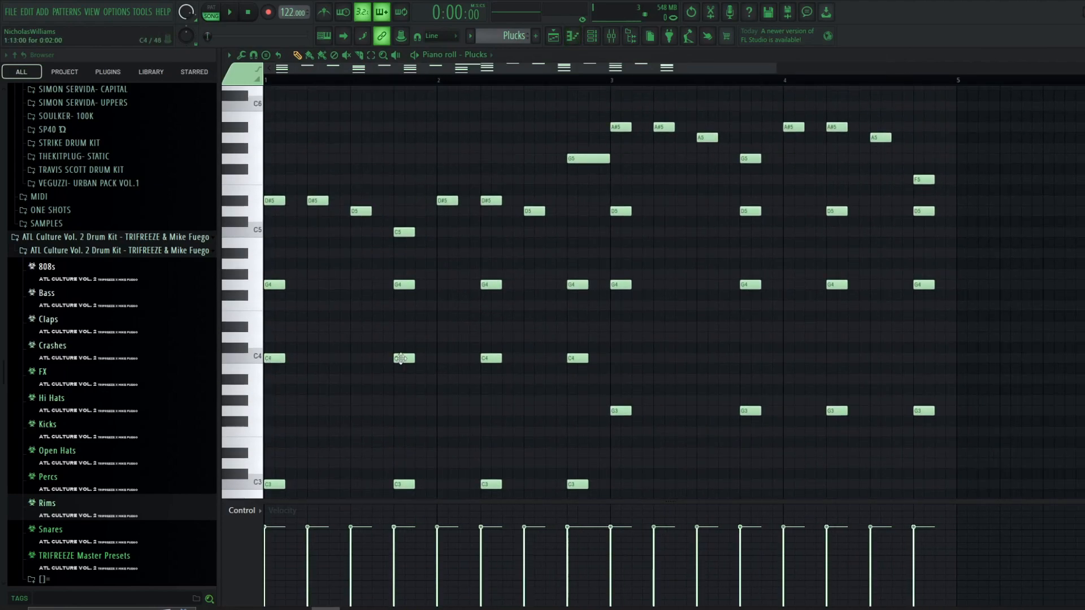
pyautogui.scroll(-5, 416, 264)
pyautogui.scroll(-2, 388, 300)
pyautogui.scroll(2, 388, 299)
pyautogui.scroll(-1, 388, 299)
pyautogui.scroll(1, 388, 300)
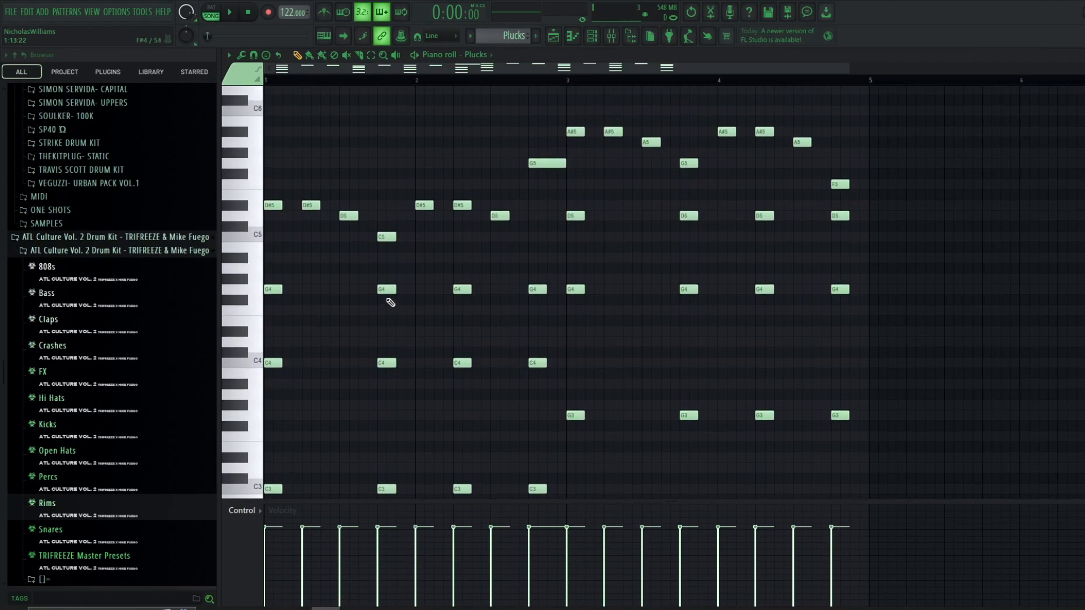
pyautogui.scroll(-1, 363, 297)
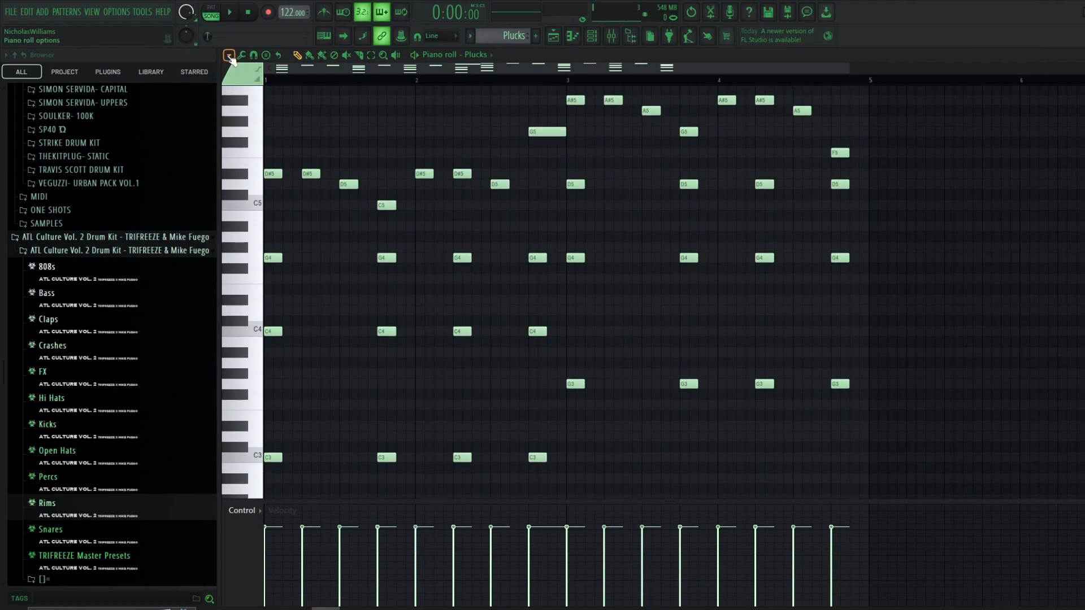
pyautogui.click(229, 55)
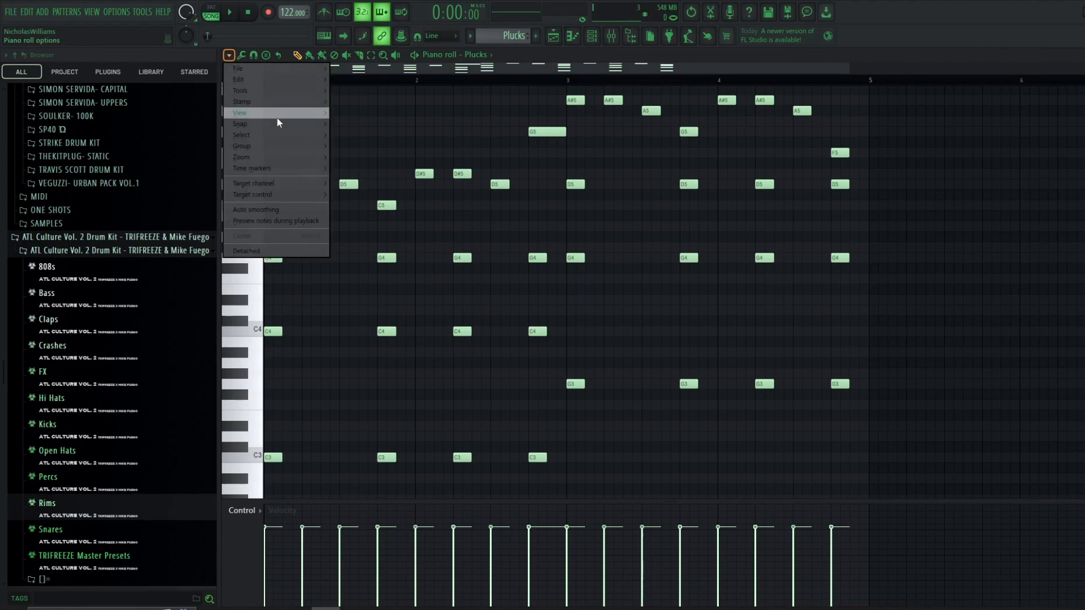
pyautogui.moveTo(277, 122)
pyautogui.moveTo(376, 308)
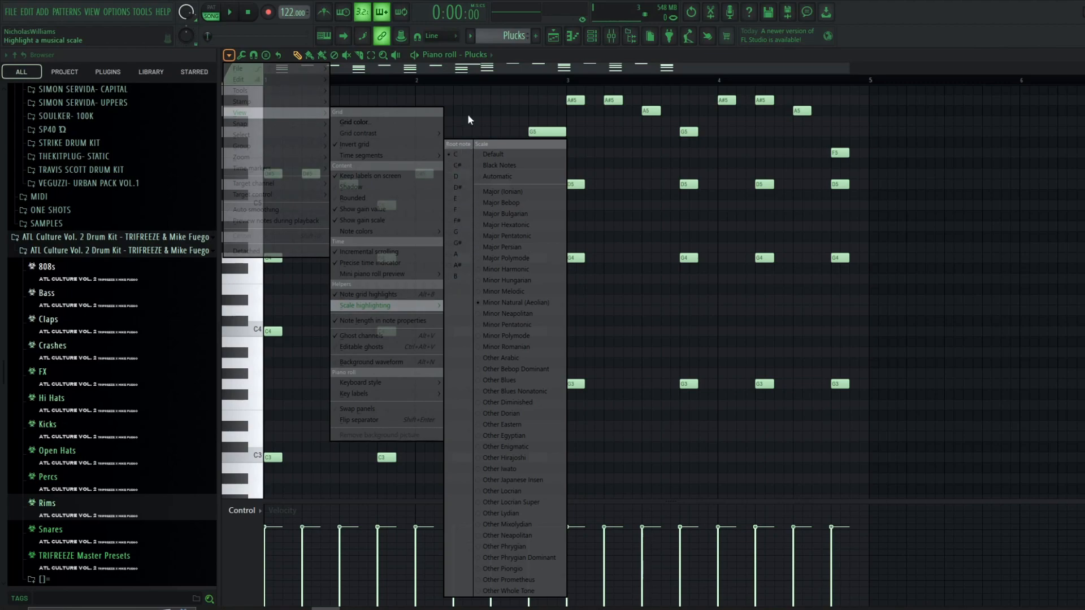
pyautogui.click(516, 70)
# - Add a D#4 note to the first chord between the C4 and G4 notes
pyautogui.scroll(3, 283, 310)
pyautogui.scroll(3, 274, 372)
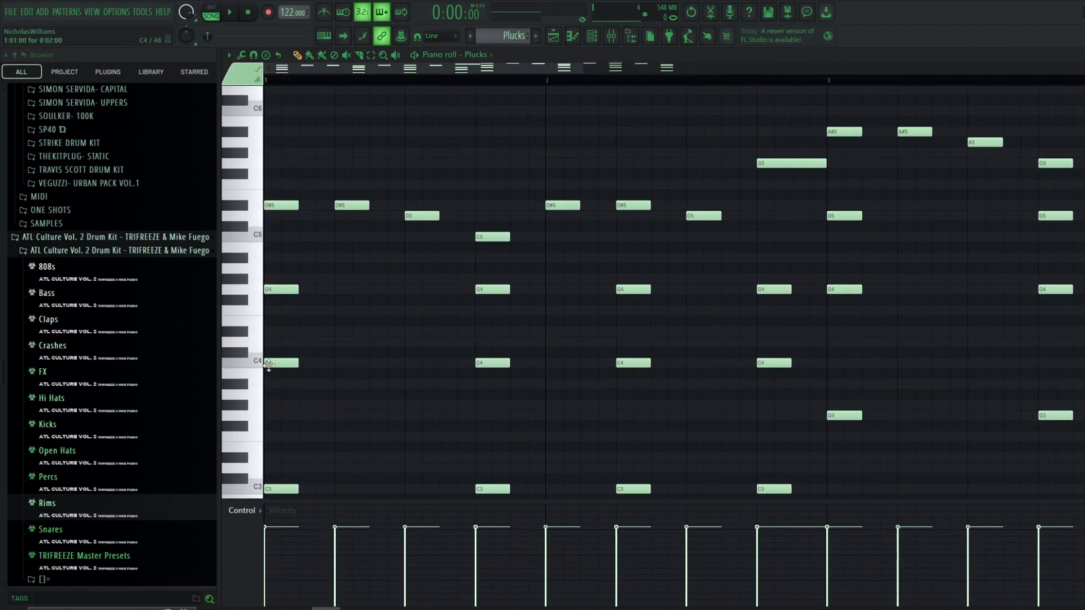
pyautogui.scroll(-1, 292, 347)
pyautogui.click(260, 361)
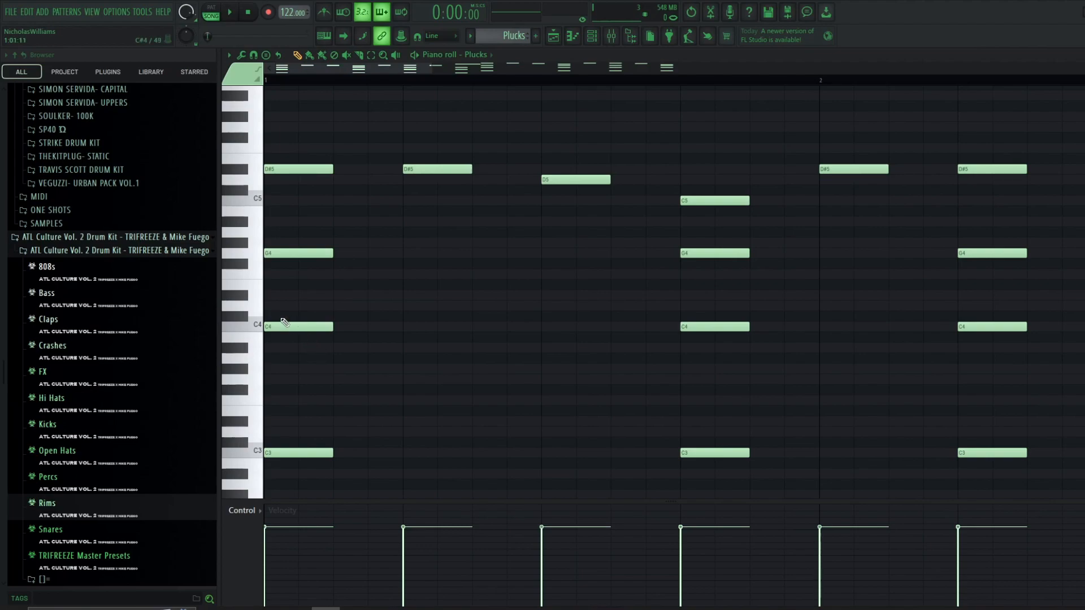
pyautogui.click(276, 326)
pyautogui.click(296, 295)
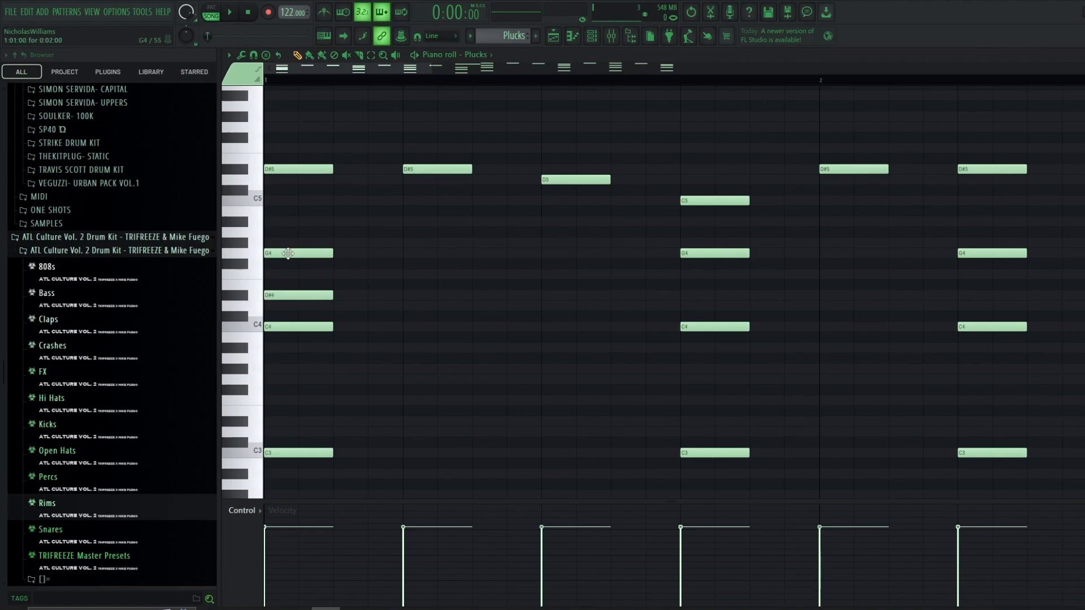
pyautogui.moveTo(299, 229); pyautogui.dragTo(306, 365)
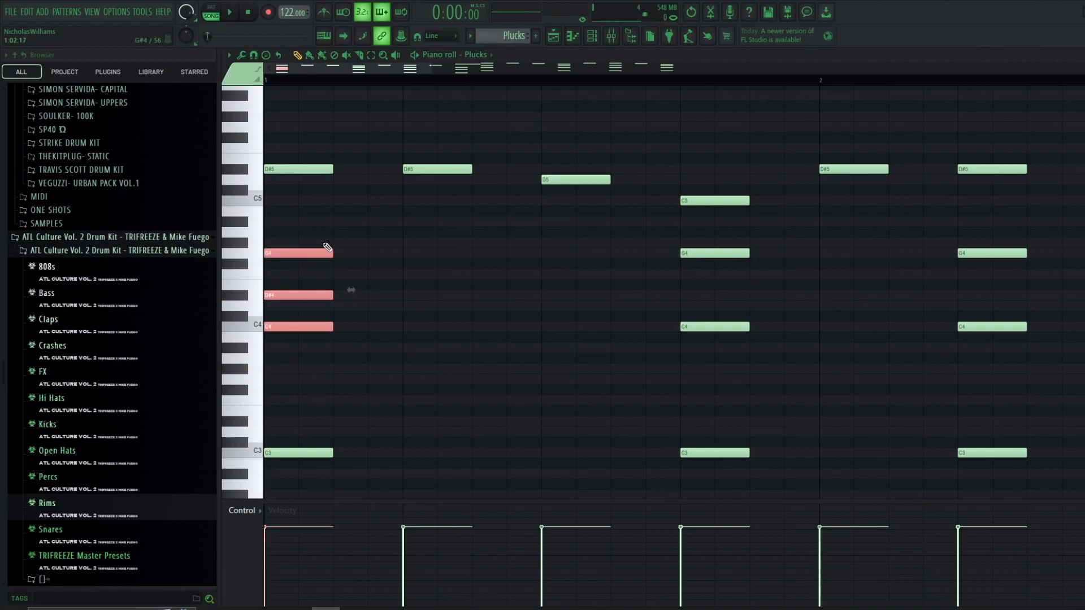
pyautogui.click(310, 221)
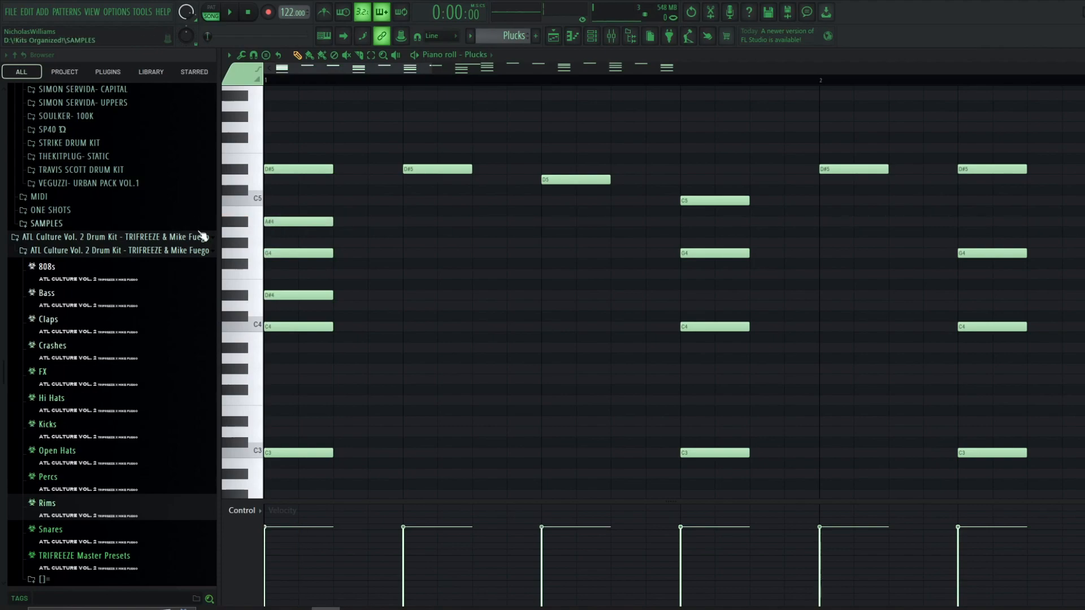
pyautogui.click(298, 180)
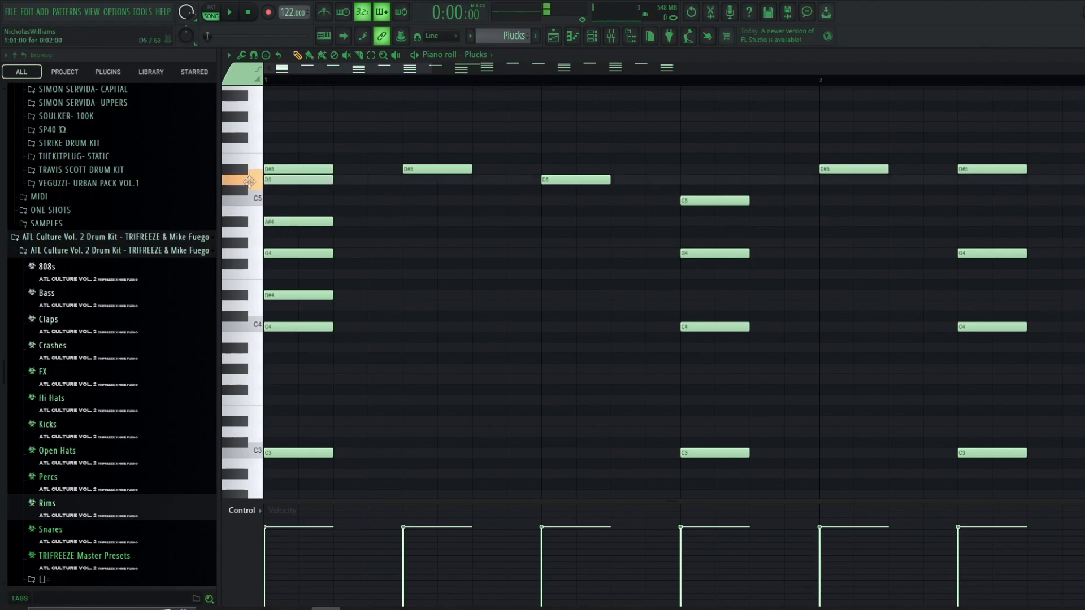
pyautogui.rightClick(298, 180)
pyautogui.rightClick(300, 221)
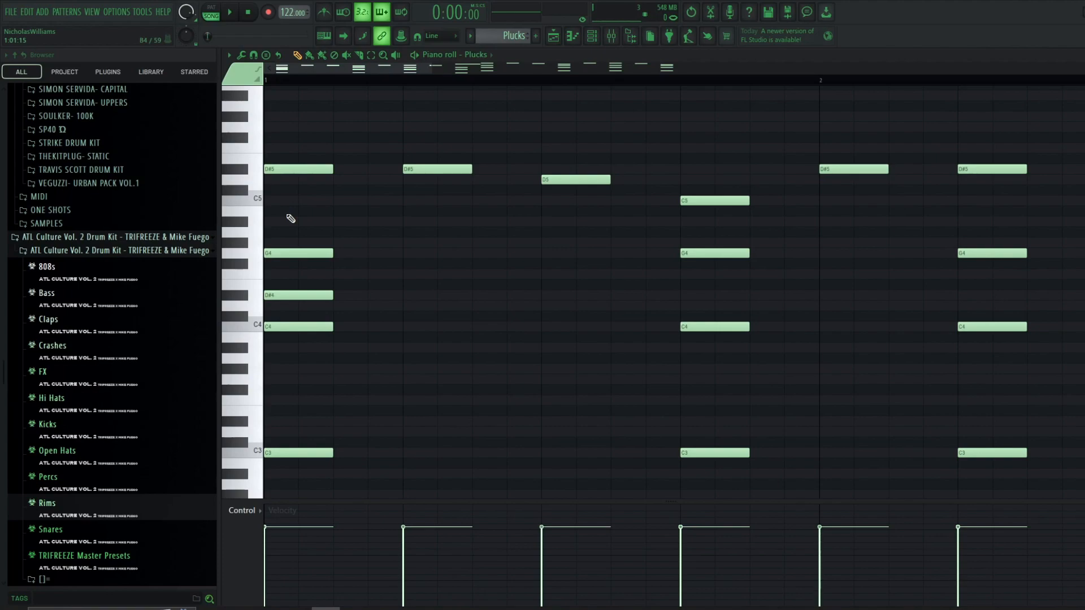
# - Move the first chord's D#4 note up one octave
pyautogui.moveTo(332, 283); pyautogui.dragTo(294, 310)
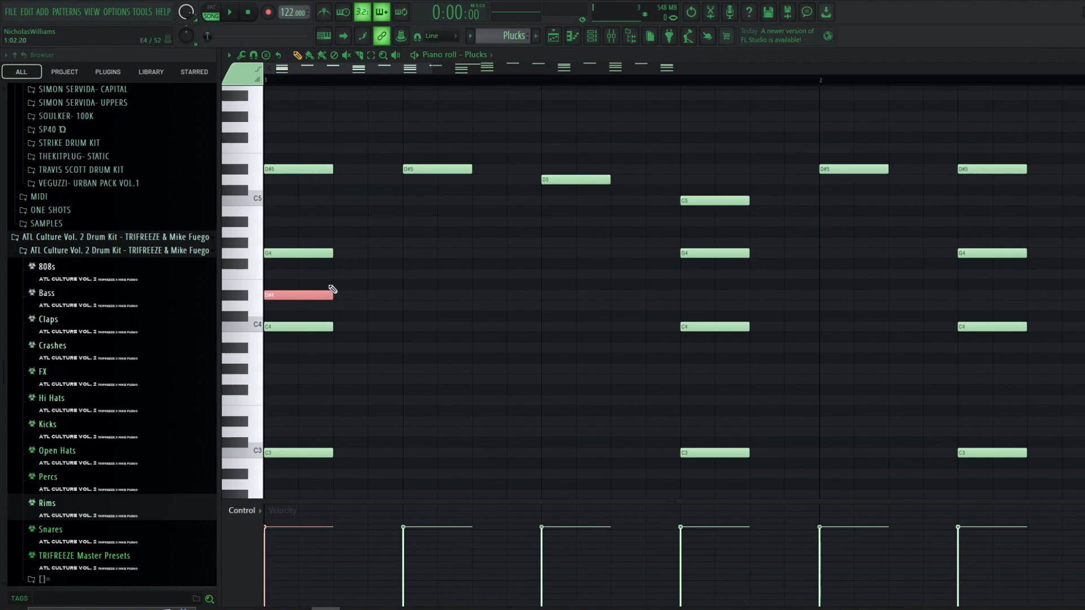
pyautogui.hotkey('ctrl', 'Up')
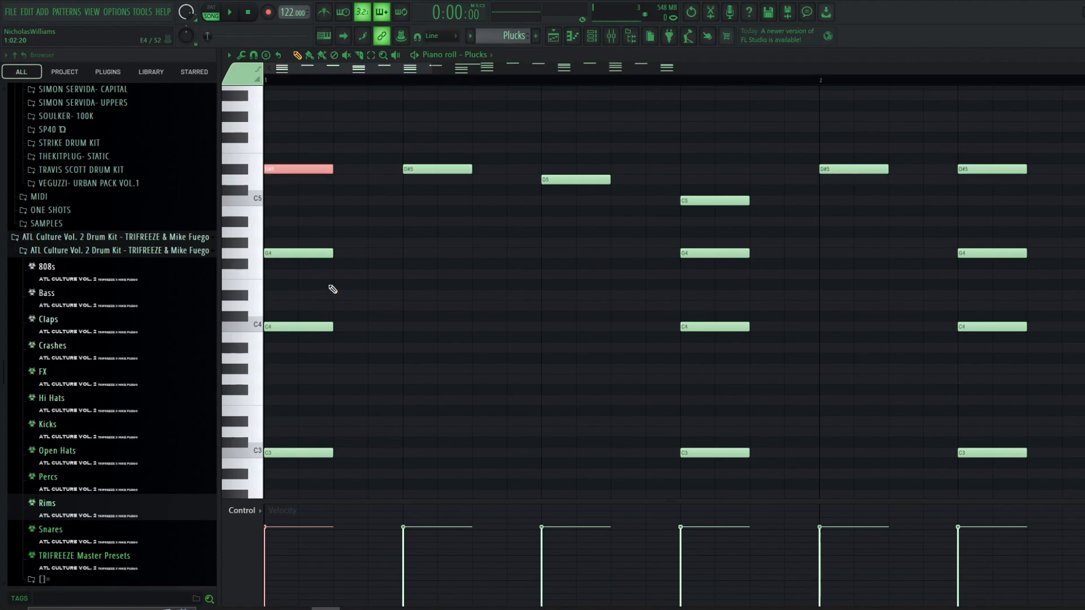
# - Select and examine the chord notes across the first two bars
pyautogui.moveTo(287, 138); pyautogui.dragTo(269, 359)
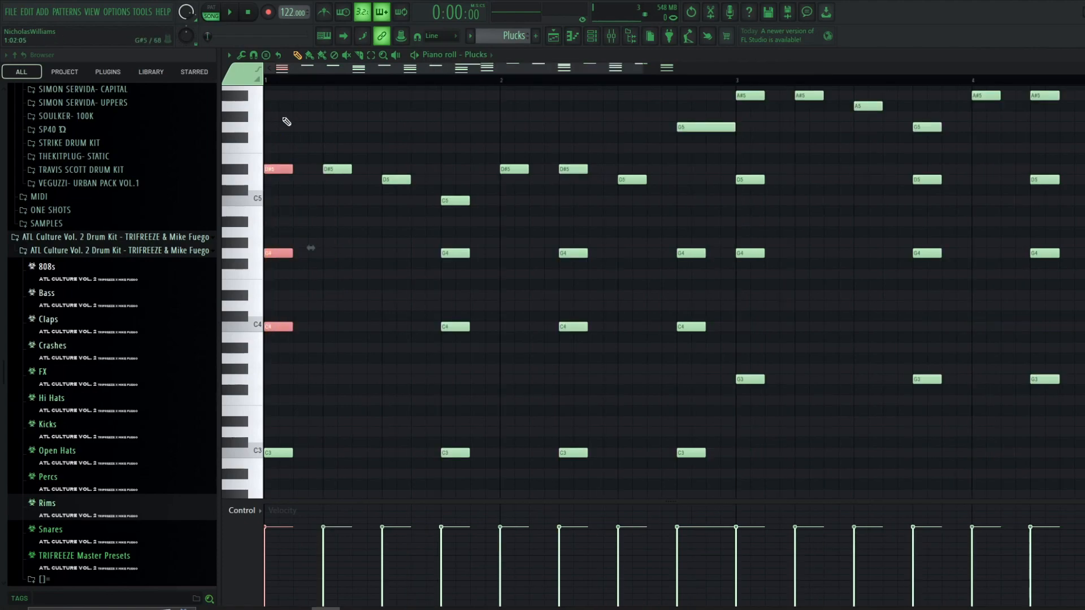
pyautogui.moveTo(285, 117); pyautogui.dragTo(282, 328)
pyautogui.scroll(-3, 326, 344)
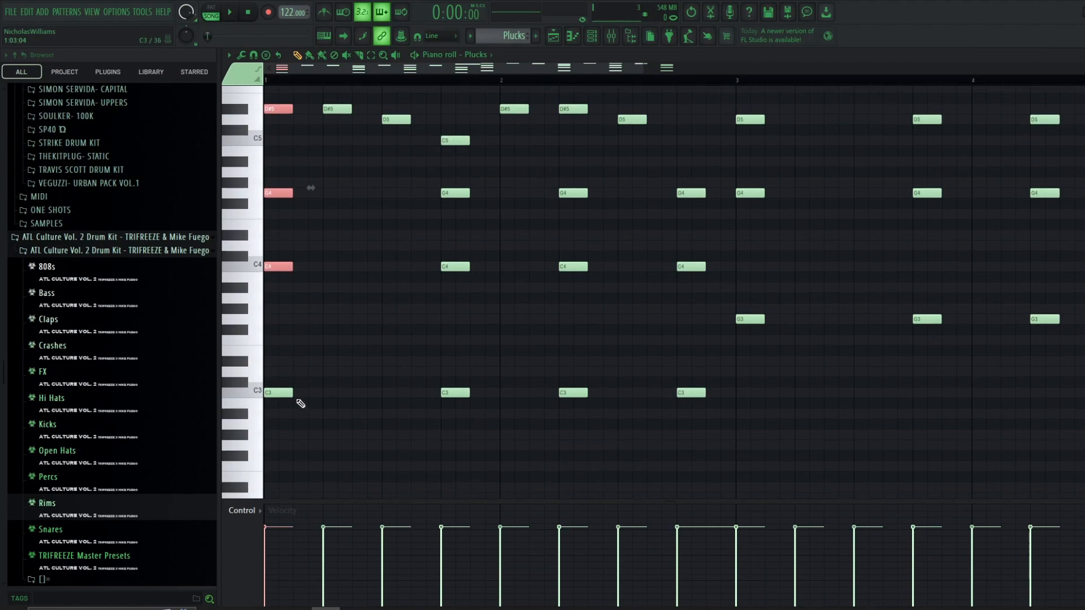
pyautogui.moveTo(271, 239); pyautogui.dragTo(716, 290)
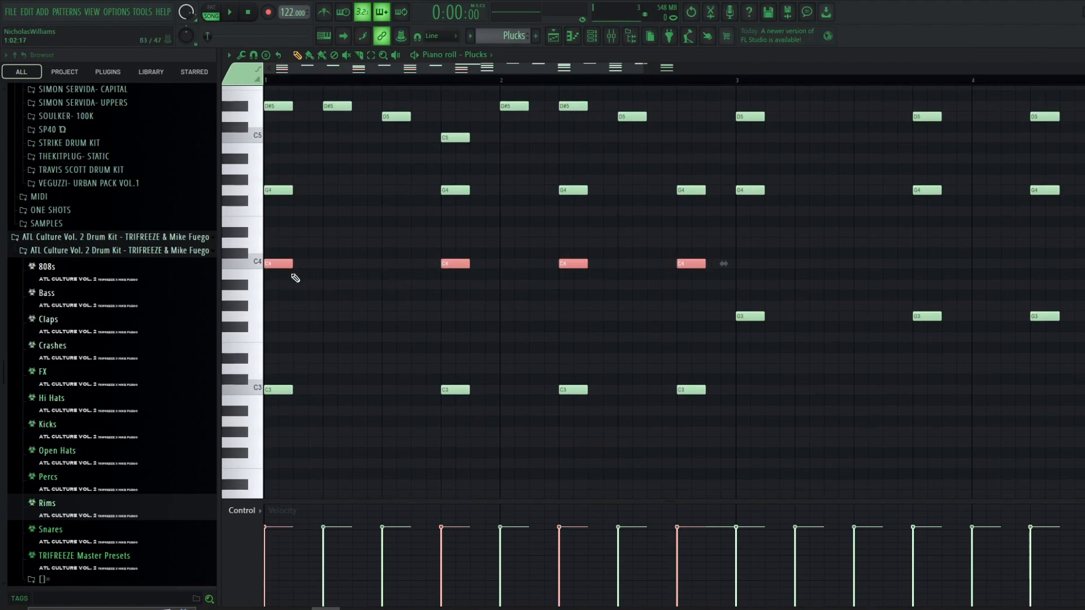
pyautogui.scroll(2, 298, 384)
pyautogui.scroll(2, 315, 244)
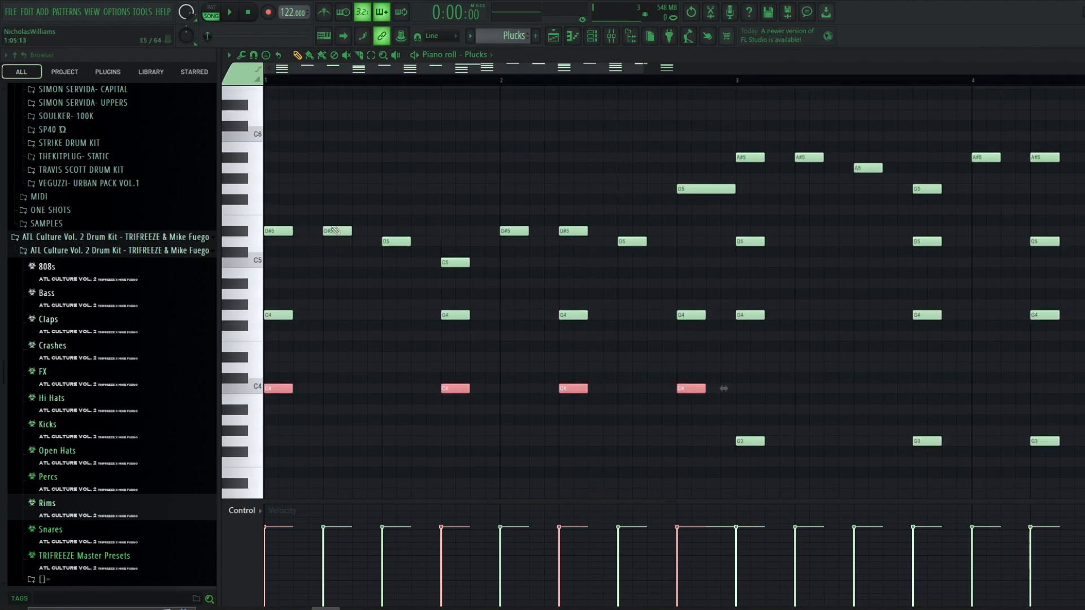
pyautogui.click(285, 231)
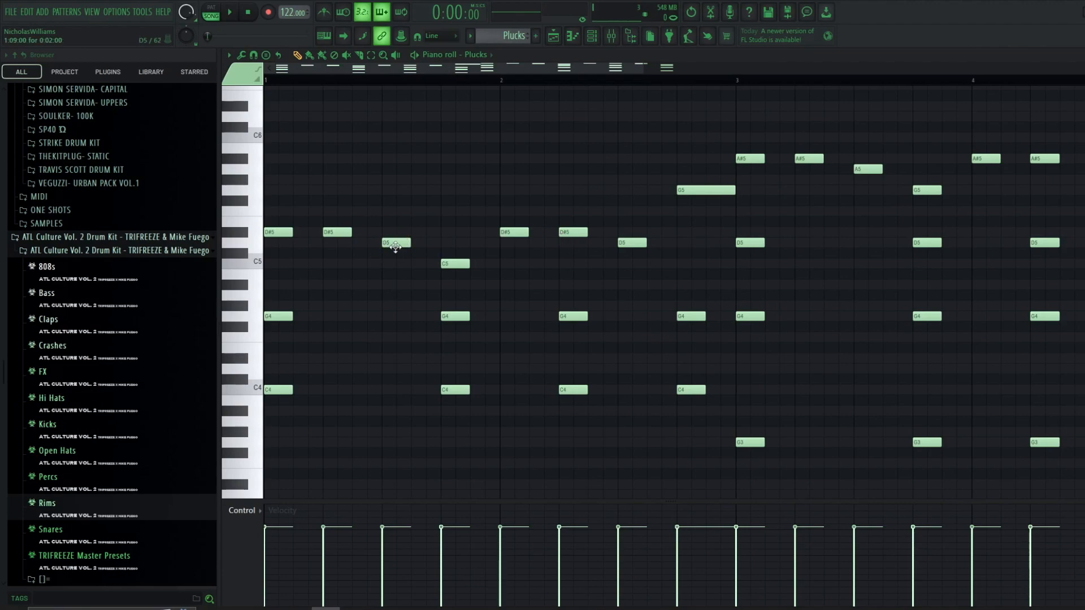
pyautogui.scroll(-2, 460, 243)
pyautogui.scroll(-1, 855, 413)
# - Add an A#4 note to the chord at the start of bar 3
pyautogui.moveTo(955, 443); pyautogui.dragTo(593, 86)
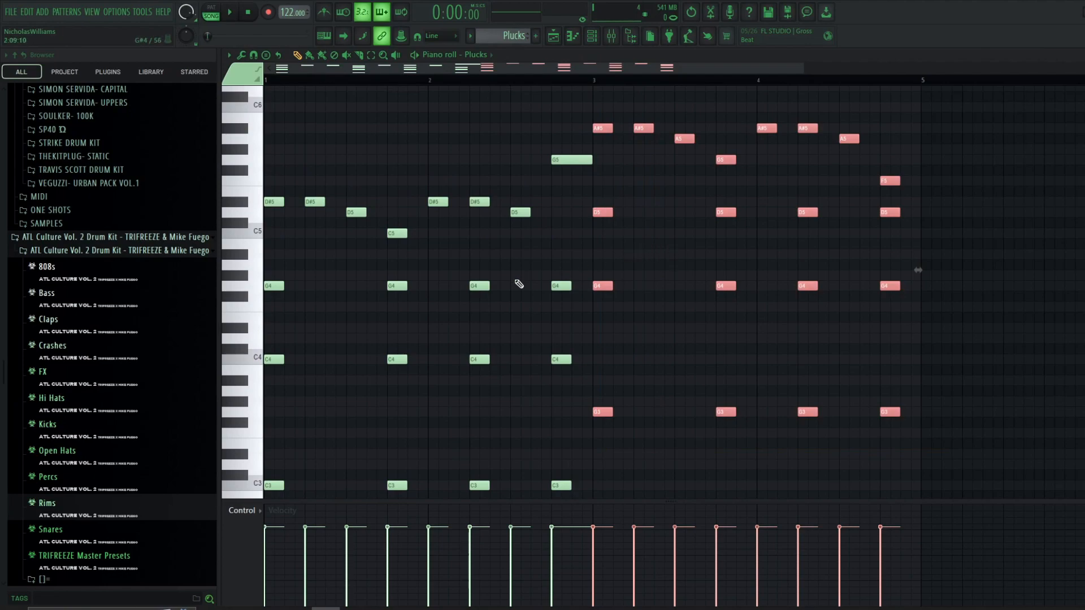
pyautogui.scroll(1, 519, 282)
pyautogui.keyDown('ctrl'); pyautogui.scroll(2, 565, 302); pyautogui.keyUp('ctrl')
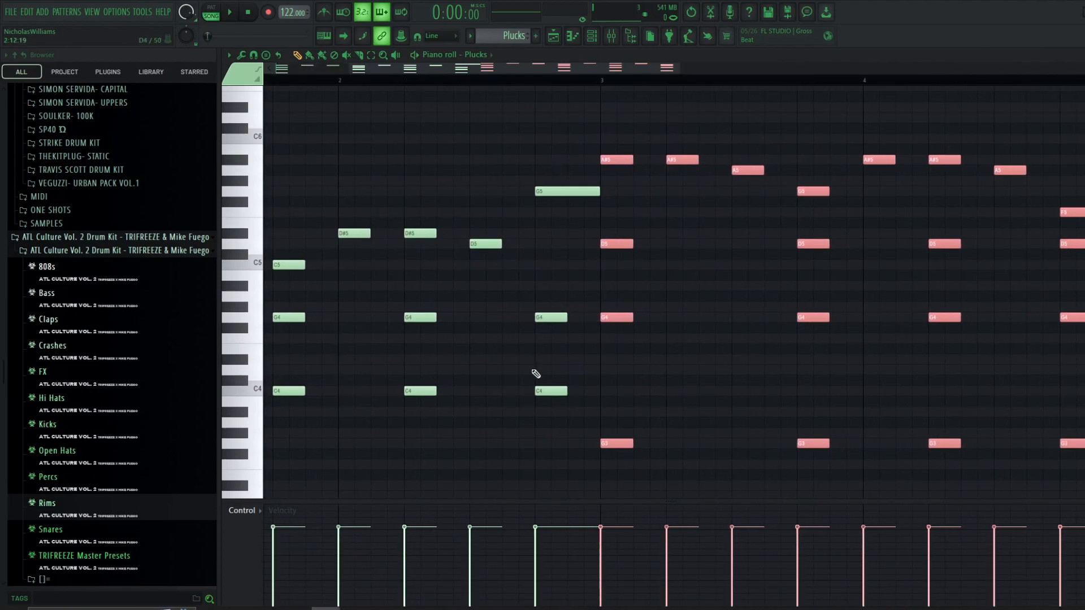
pyautogui.keyDown('ctrl'); pyautogui.moveTo(611, 218); pyautogui.dragTo(598, 414); pyautogui.keyUp('ctrl')
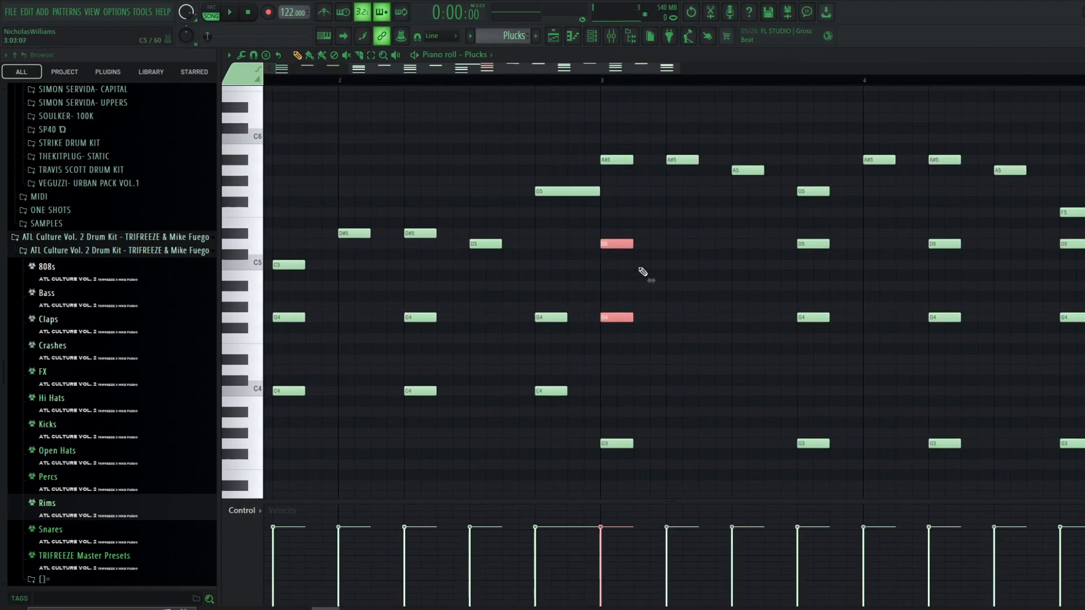
pyautogui.click(609, 291)
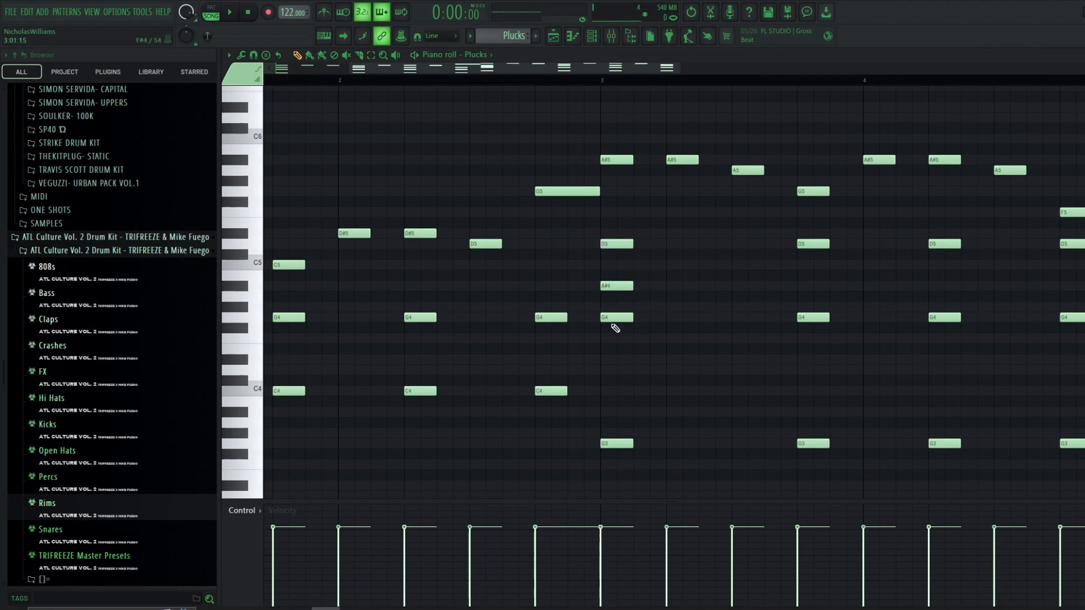
# - Select the two A5 notes in bars 3 and 4
pyautogui.keyDown('ctrl'); pyautogui.scroll(-1, 740, 168); pyautogui.keyUp('ctrl')
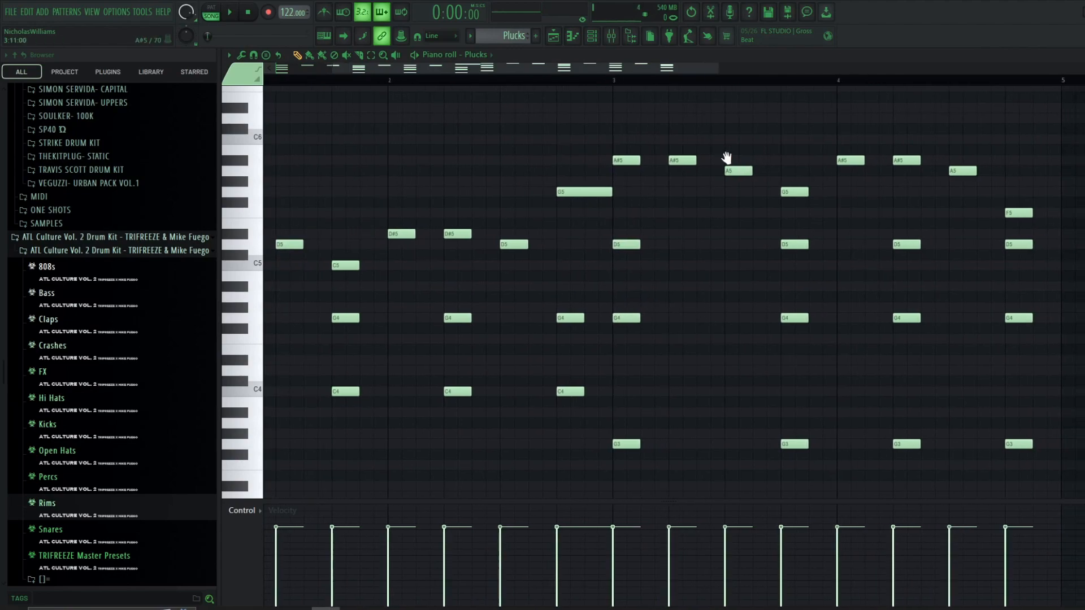
pyautogui.moveTo(738, 168); pyautogui.dragTo(622, 185)
pyautogui.keyDown('ctrl'); pyautogui.click(622, 185); pyautogui.keyUp('ctrl')
pyautogui.keyDown('ctrl'); pyautogui.keyDown('shift'); pyautogui.moveTo(875, 161); pyautogui.dragTo(839, 219); pyautogui.keyUp('shift'); pyautogui.keyUp('ctrl')
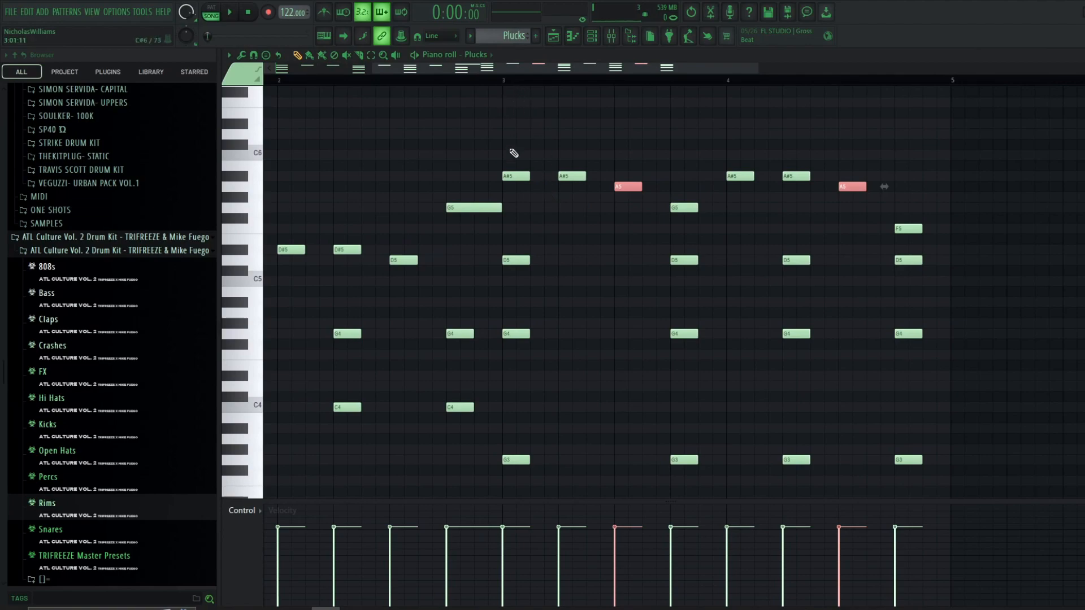
pyautogui.keyDown('ctrl'); pyautogui.scroll(-5, 514, 151); pyautogui.keyUp('ctrl')
pyautogui.scroll(-2, 430, 119)
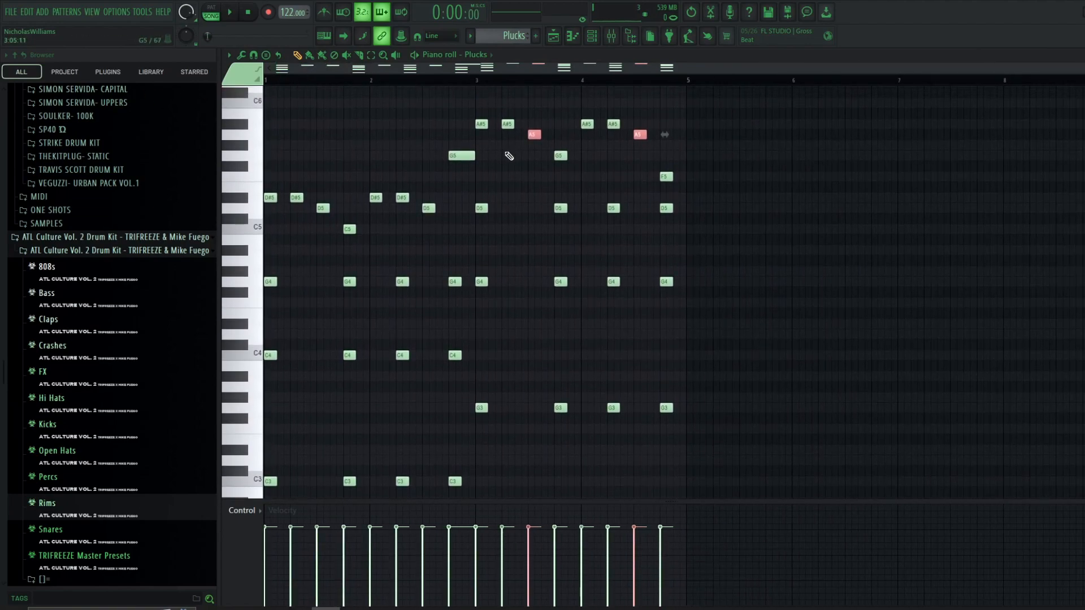
# - Play the Plucks pattern and stop playback
pyautogui.press('space')
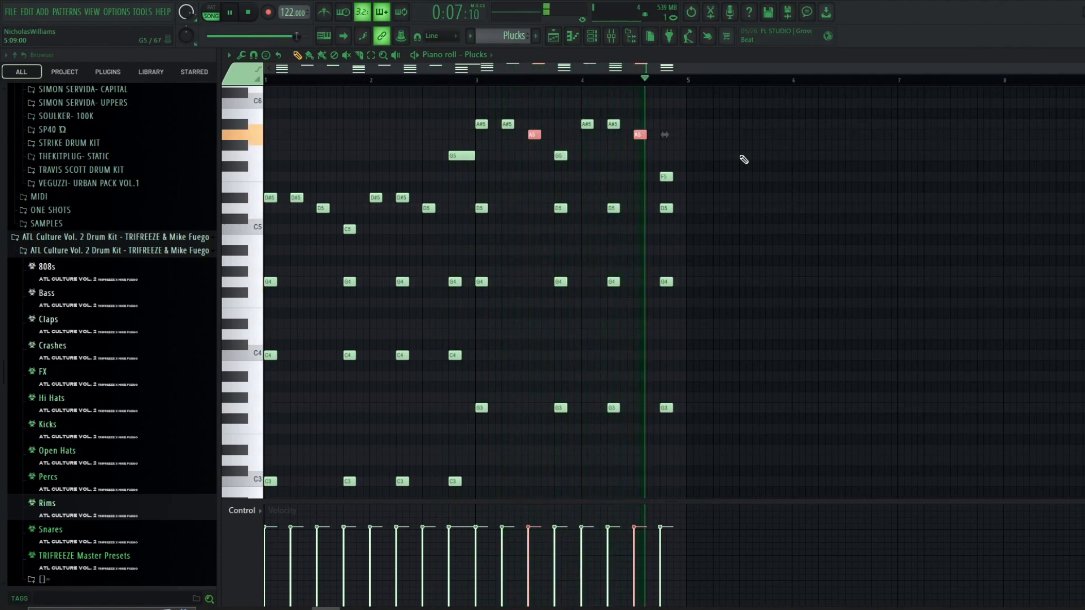
pyautogui.press('space')
pyautogui.scroll(2, 744, 160)
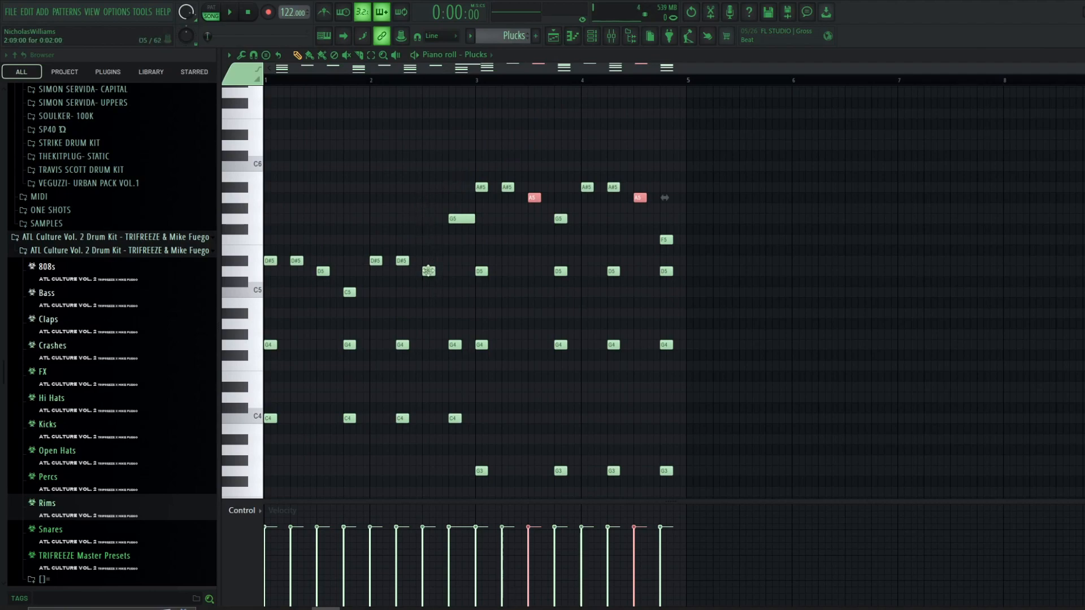
pyautogui.scroll(3, 461, 286)
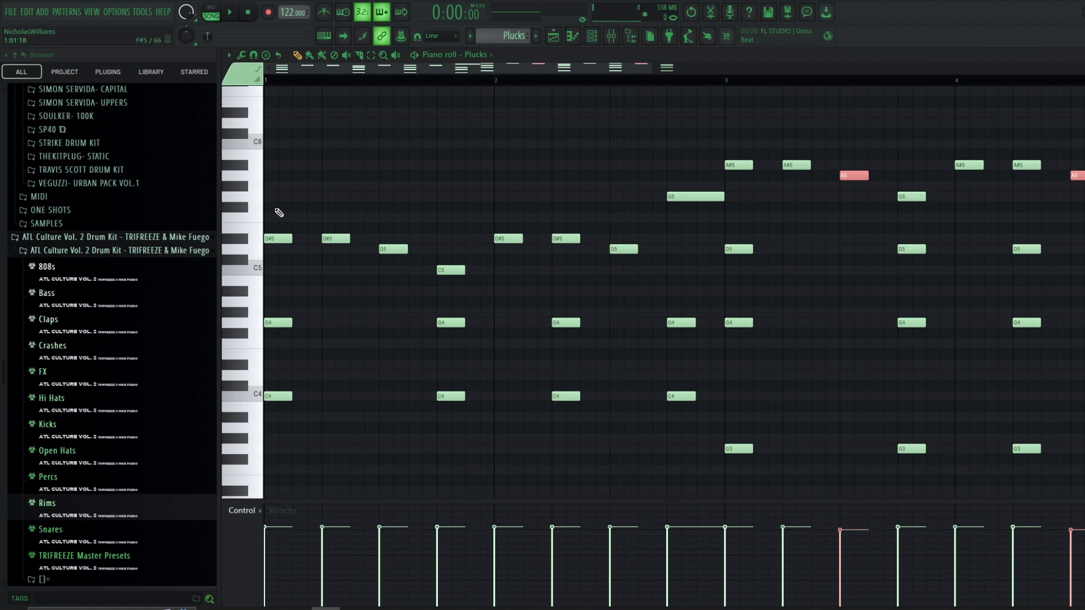
# - Adjust the high-pass band of the Parametric EQ 2 on the Plucks mixer insert to about 153 Hz while playing
pyautogui.scroll(-3, 293, 286)
pyautogui.scroll(4, 314, 418)
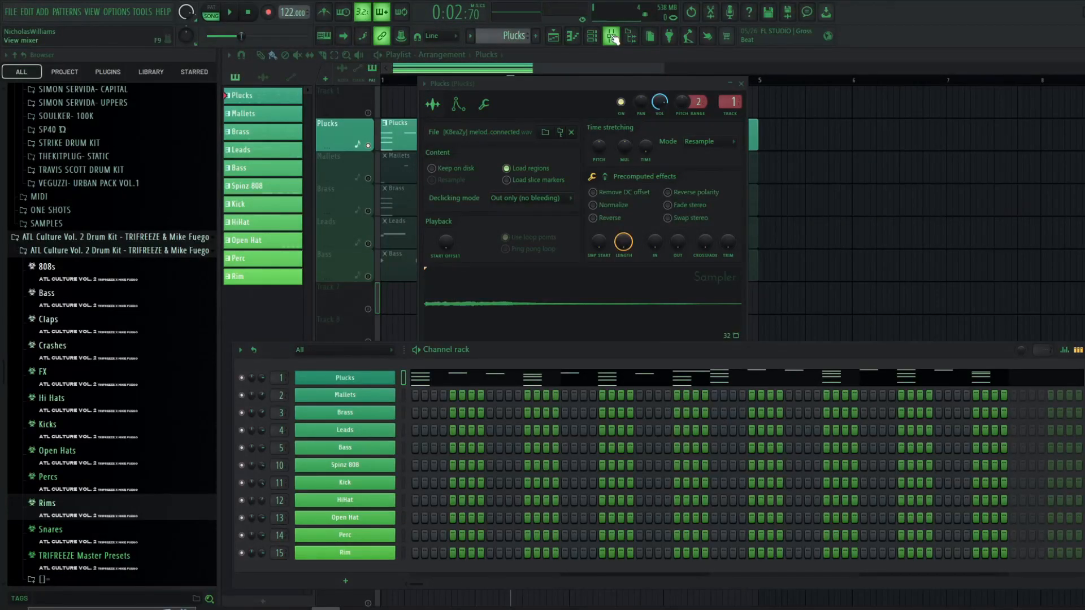
pyautogui.click(612, 36)
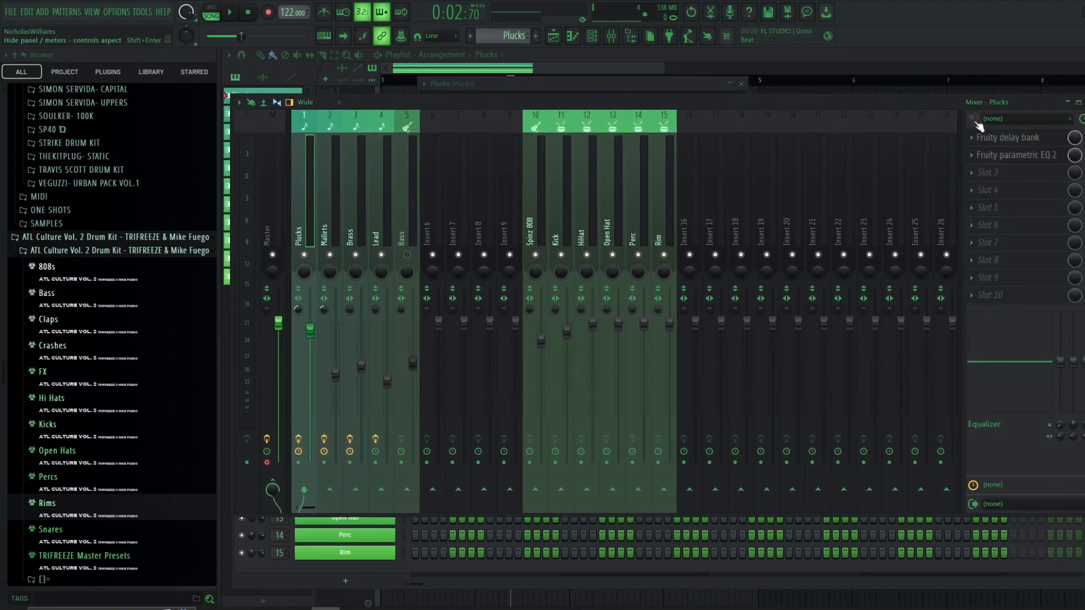
pyautogui.click(1000, 137)
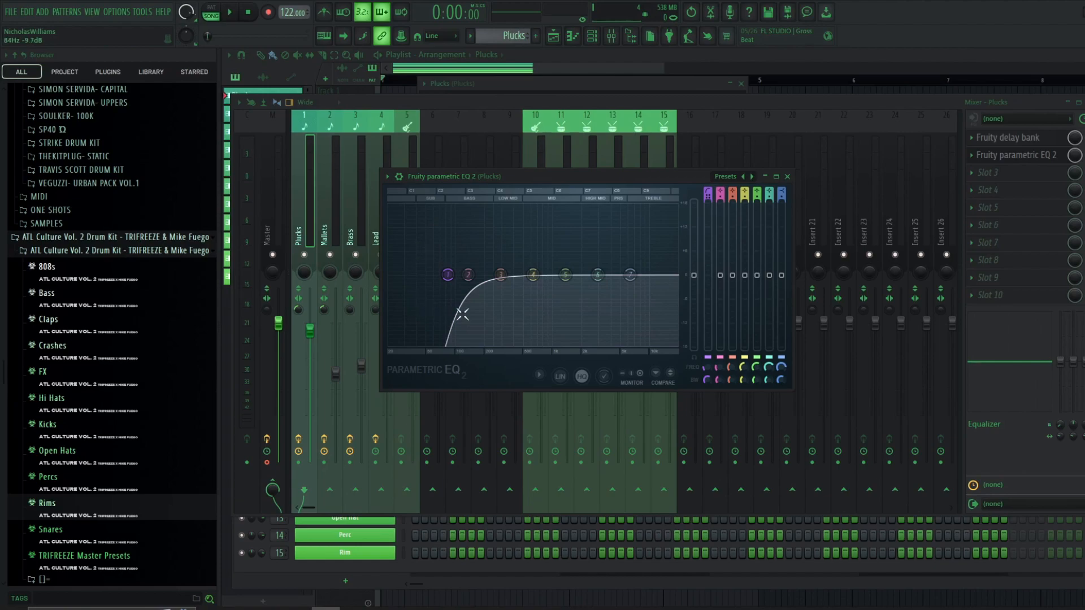
pyautogui.moveTo(450, 283); pyautogui.dragTo(474, 278)
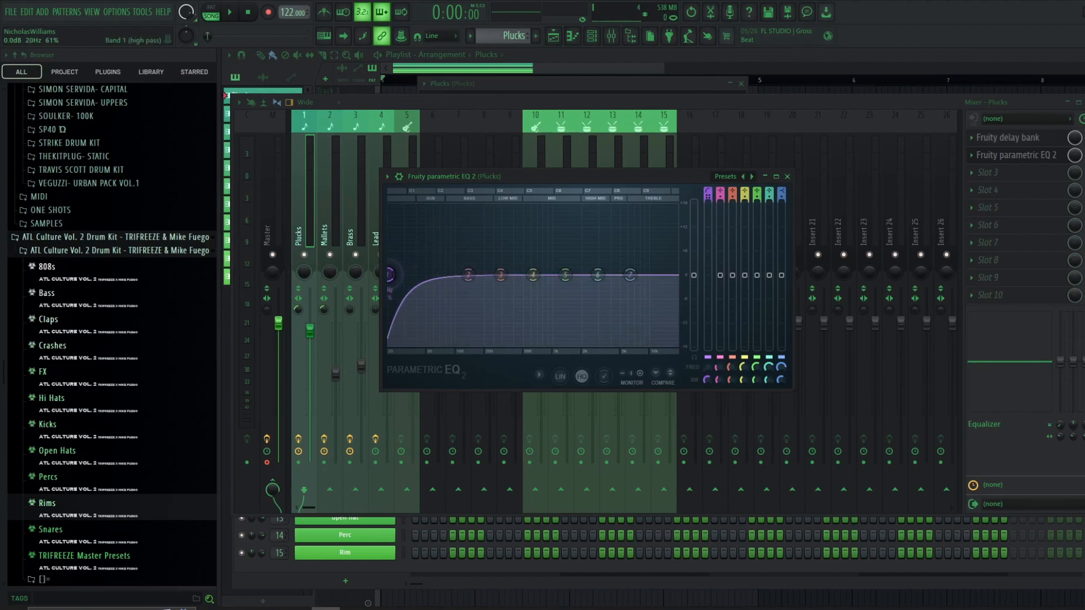
pyautogui.press('space')
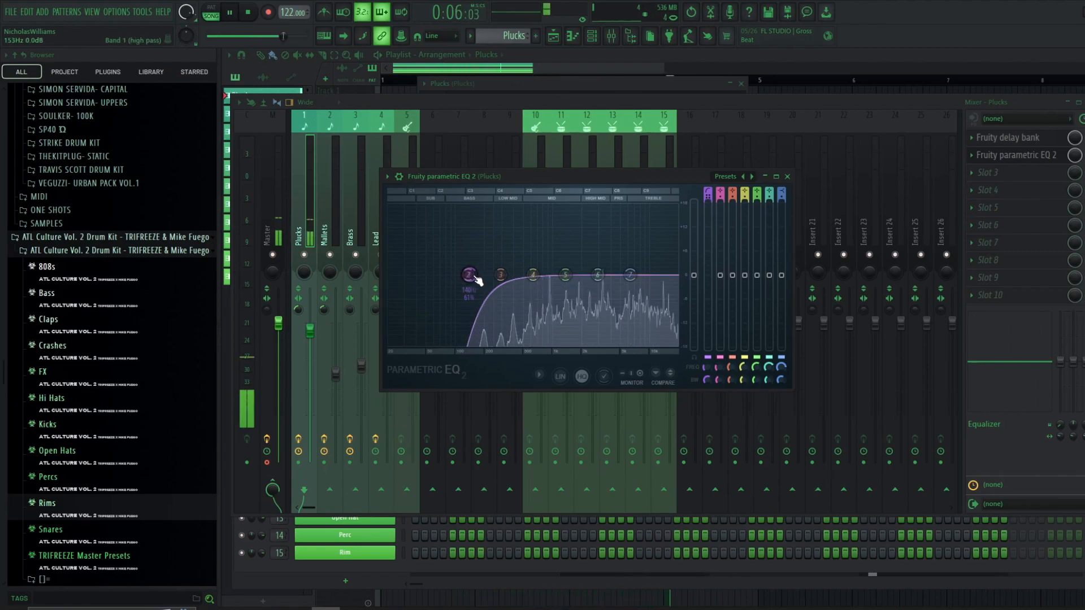
pyautogui.click(788, 177)
pyautogui.press('space')
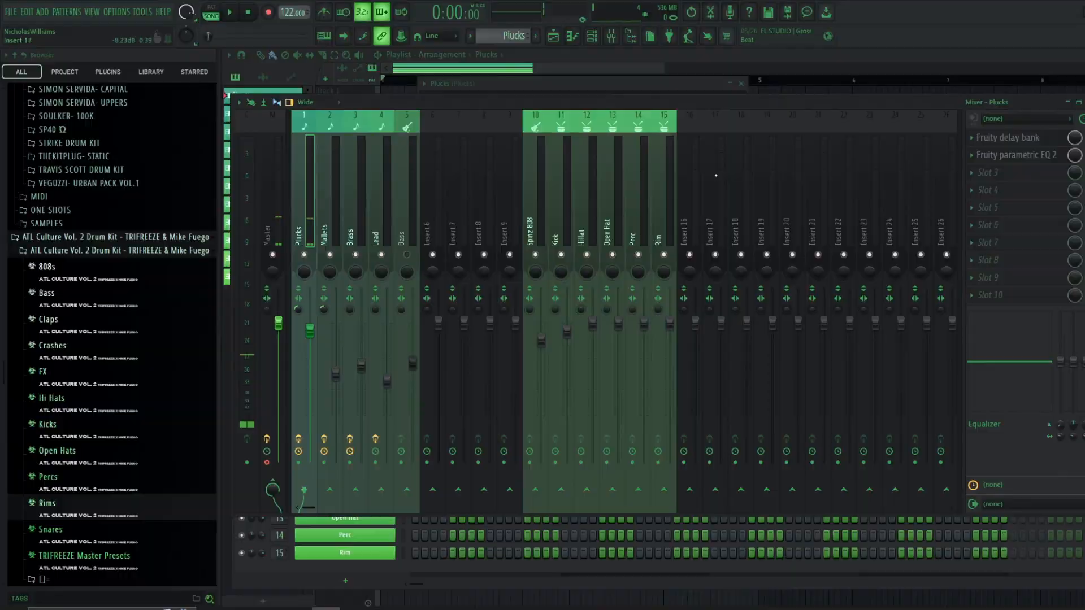
# - Open the Mallets channel's sampler and envelope settings and view its piano roll
pyautogui.press('F6')
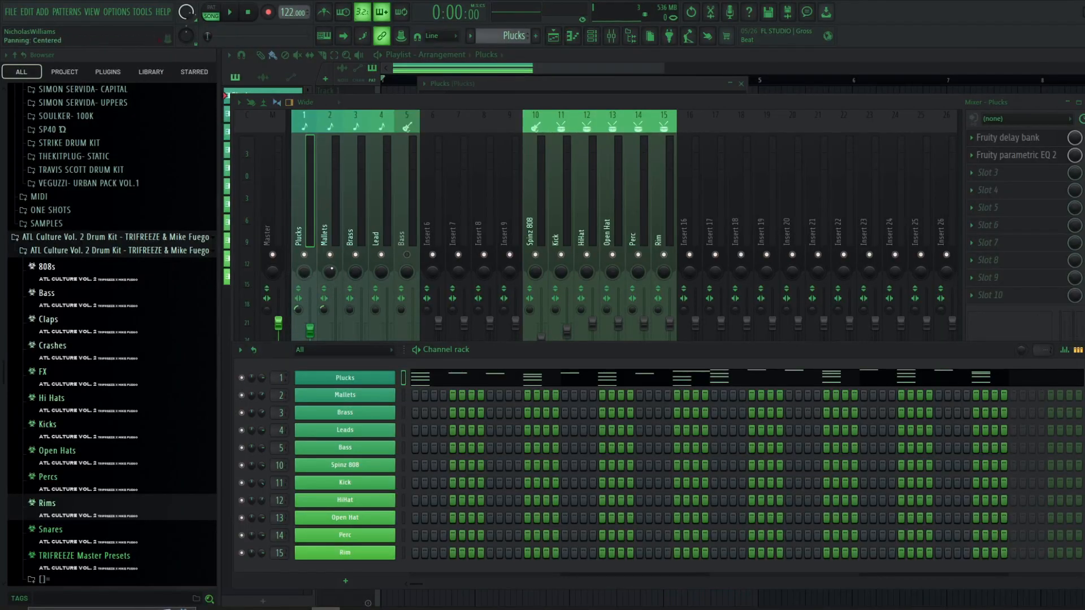
pyautogui.click(346, 395)
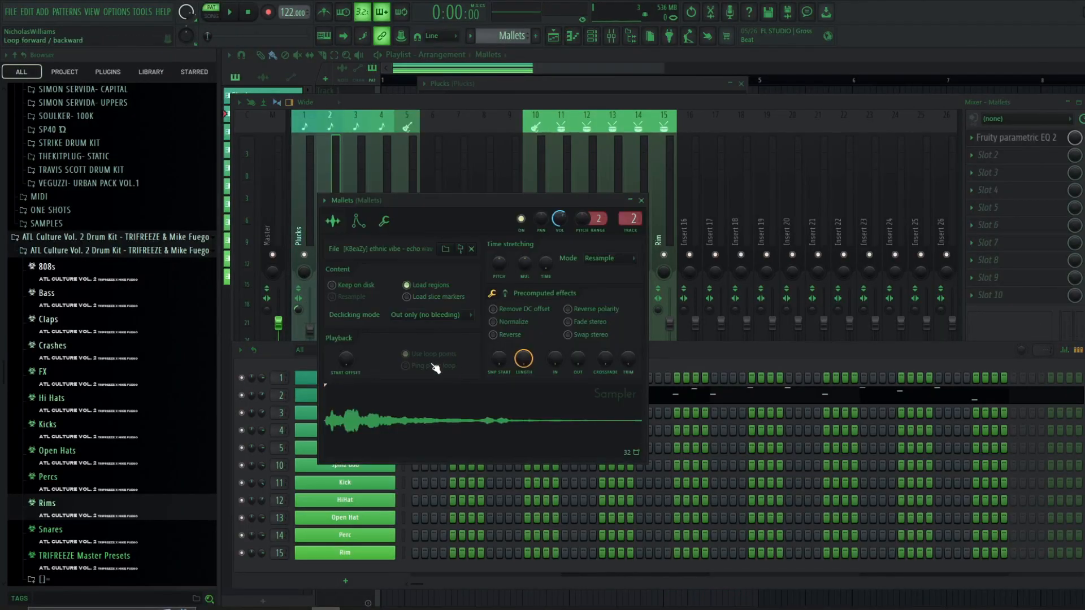
pyautogui.click(408, 430)
pyautogui.click(358, 220)
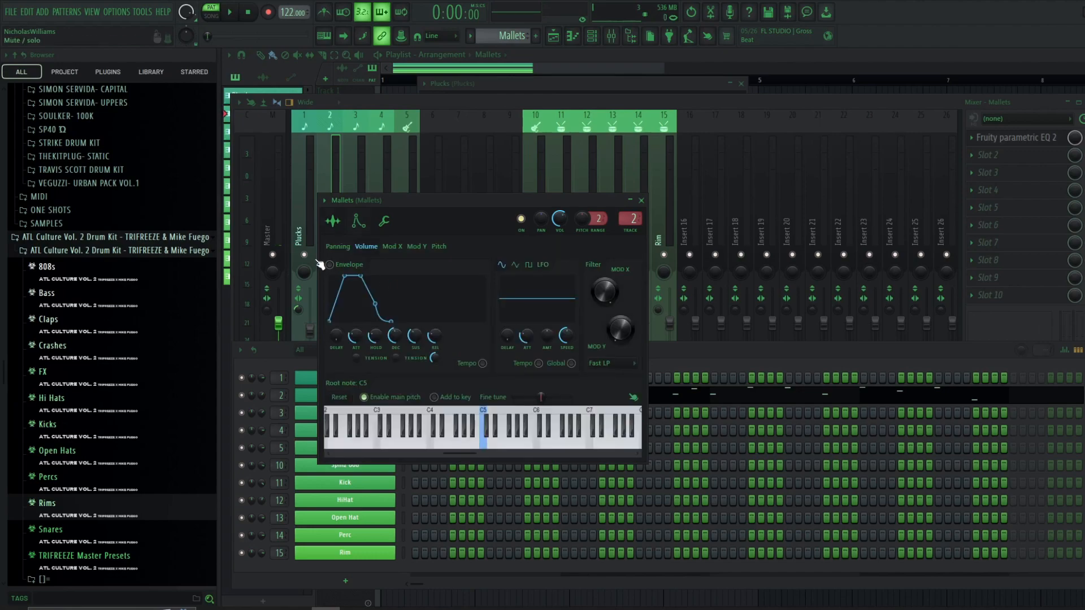
pyautogui.press('F6')
pyautogui.press('F6')
pyautogui.press('F7')
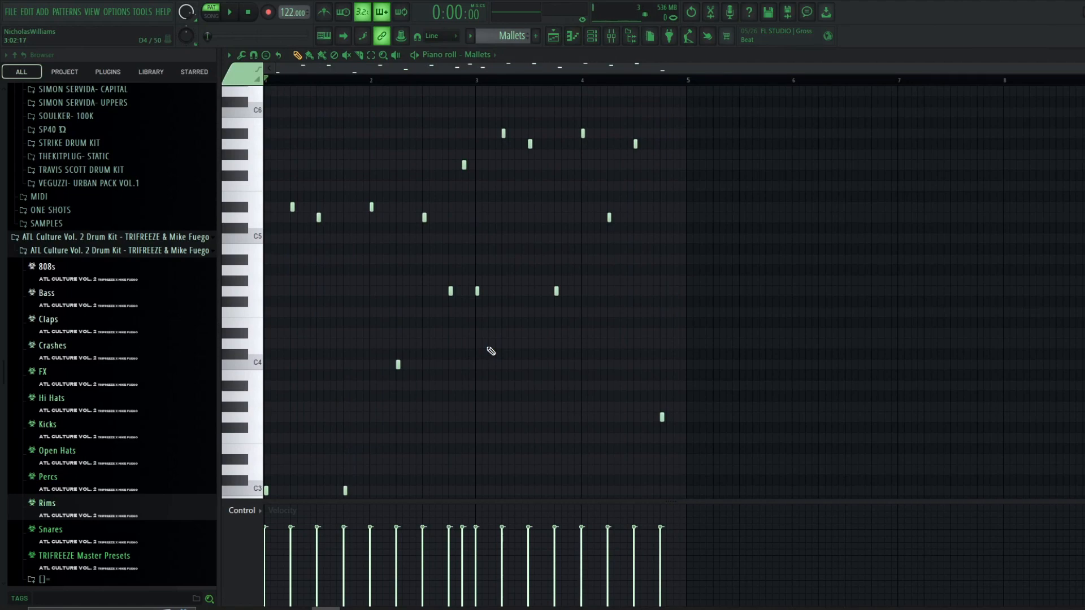
# - Open the Mallets piano roll in Pattern 12 with the chord notes and play it back
pyautogui.click(592, 38)
pyautogui.scroll(1, 506, 34)
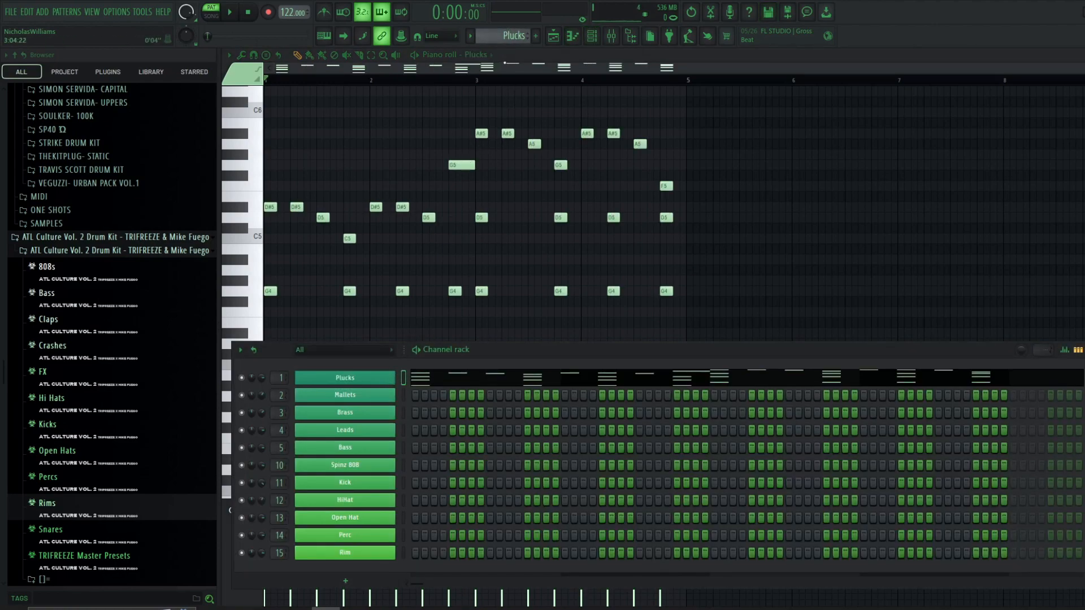
pyautogui.scroll(-1, 516, 37)
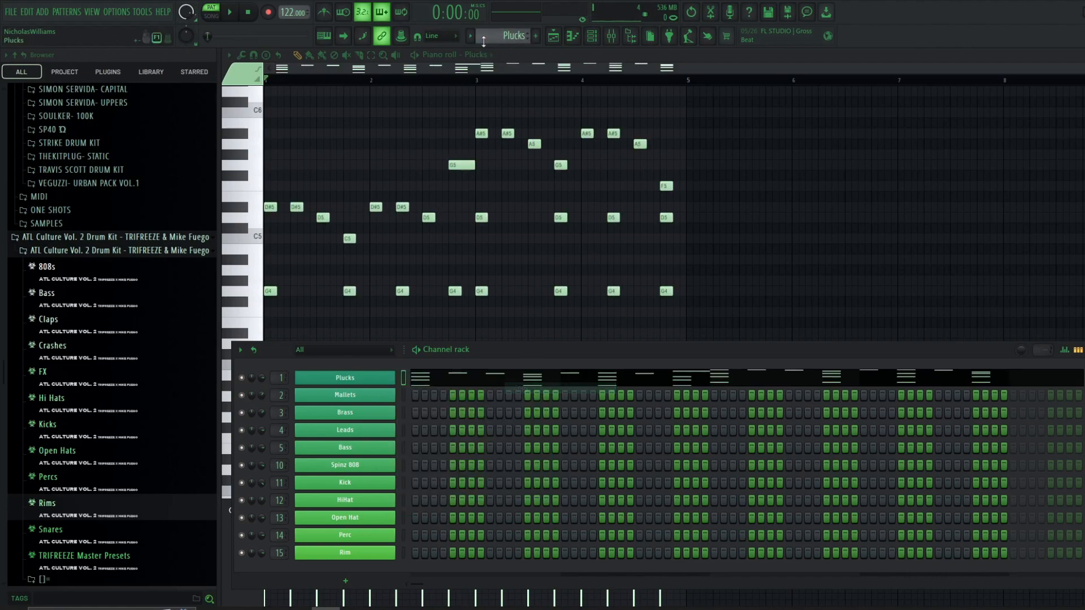
pyautogui.scroll(-4, 516, 36)
pyautogui.scroll(-3, 516, 36)
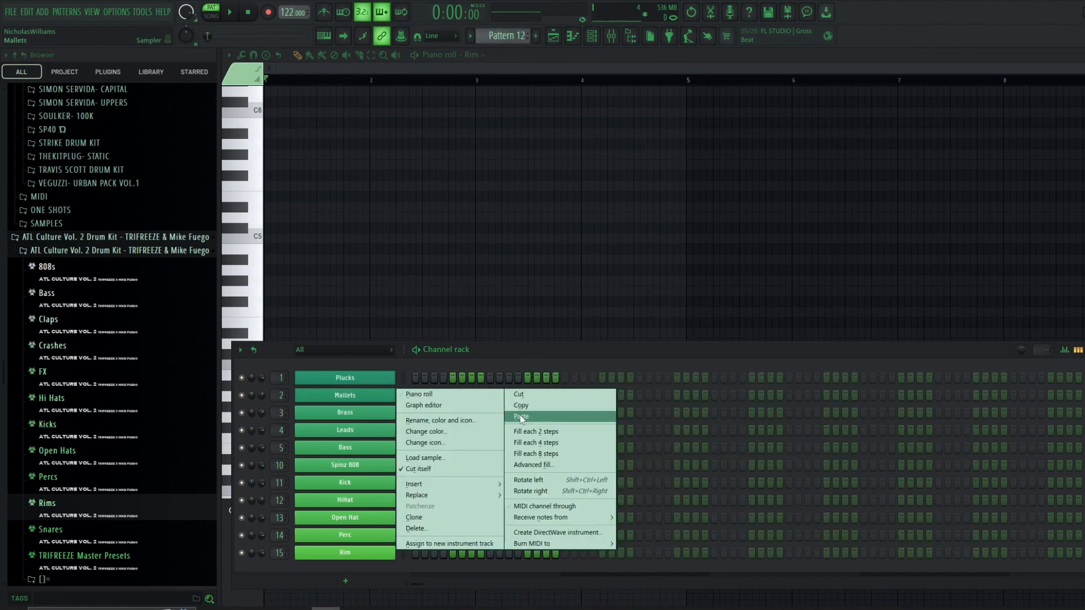
pyautogui.click(526, 417)
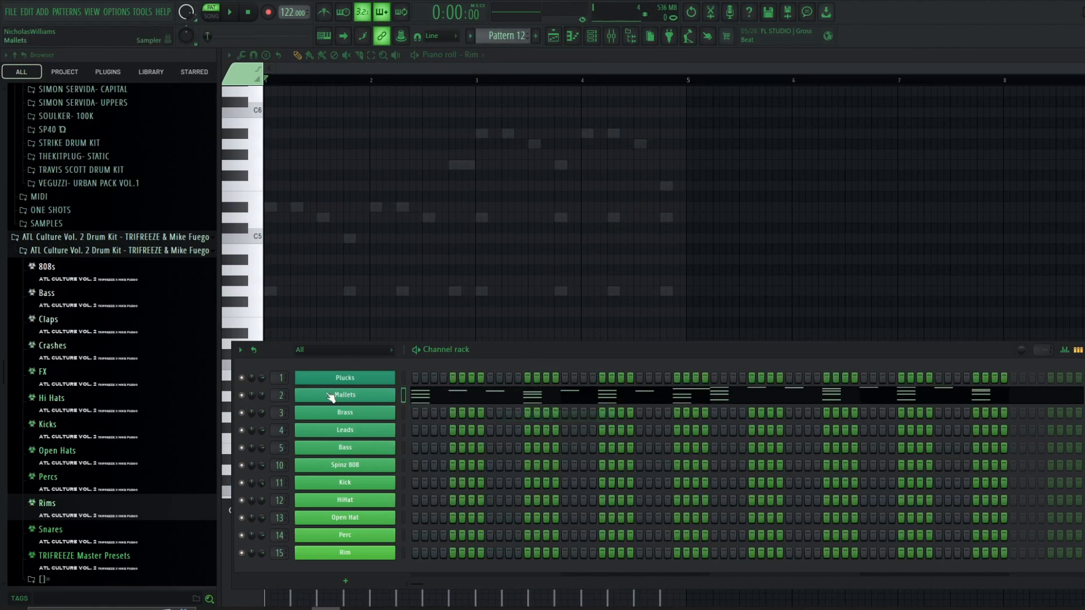
pyautogui.click(418, 396)
pyautogui.press('space')
pyautogui.scroll(-3, 477, 160)
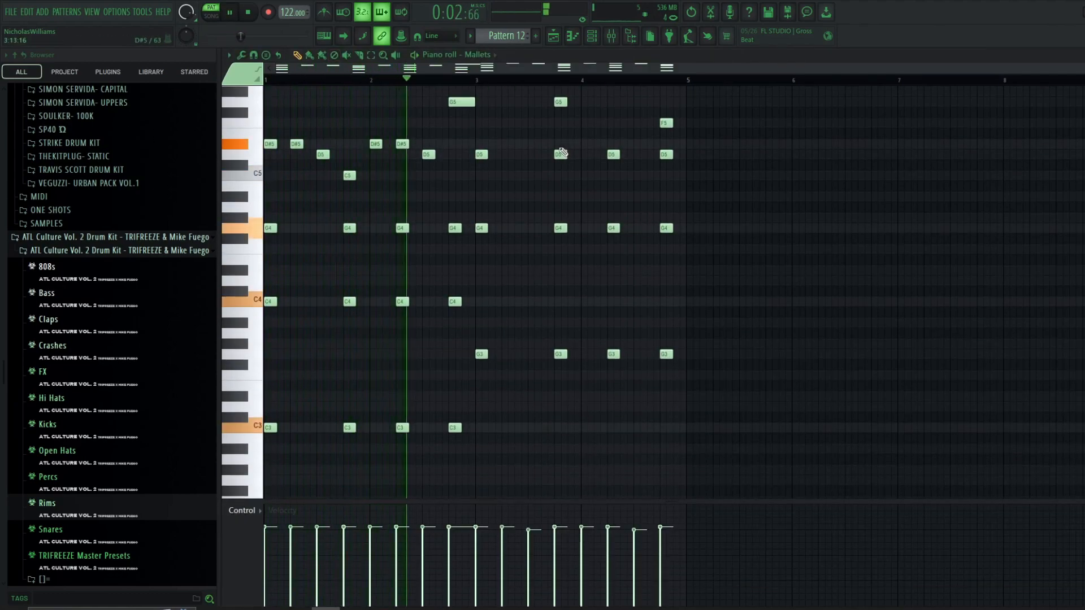
pyautogui.scroll(3, 561, 152)
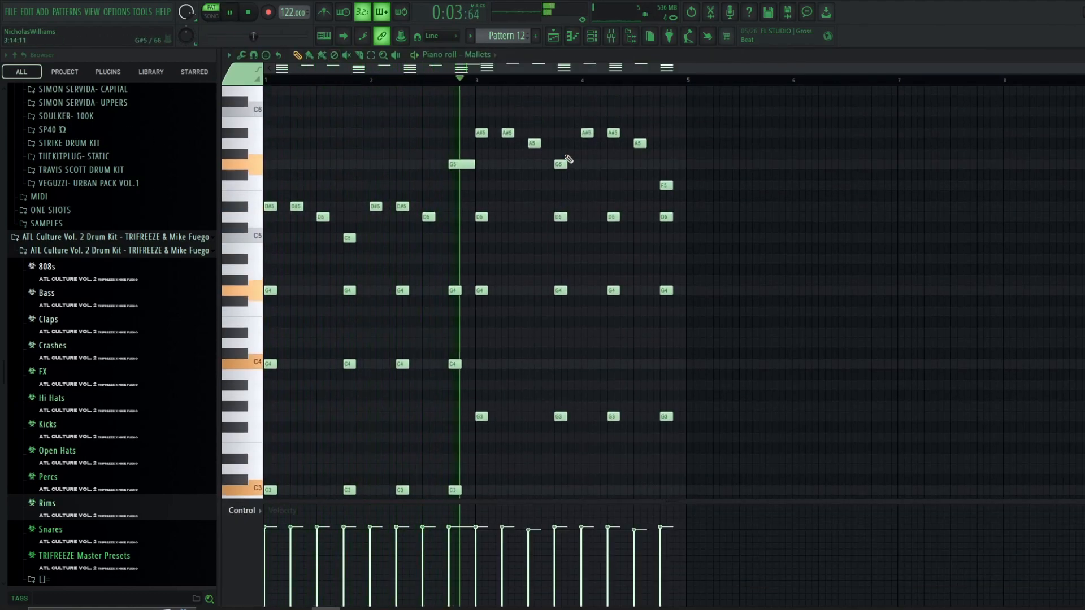
pyautogui.press('space')
# - Select all Mallets notes and arpeggiate them with the Normal pattern and a range of 1
pyautogui.click(593, 38)
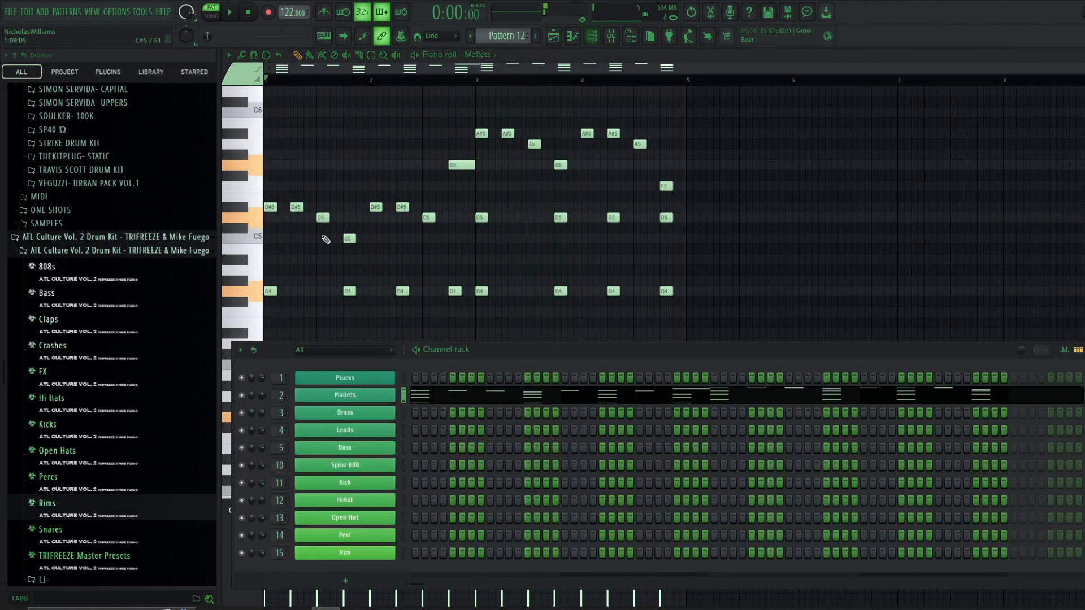
pyautogui.press('F6')
pyautogui.hotkey('ctrl', 'a')
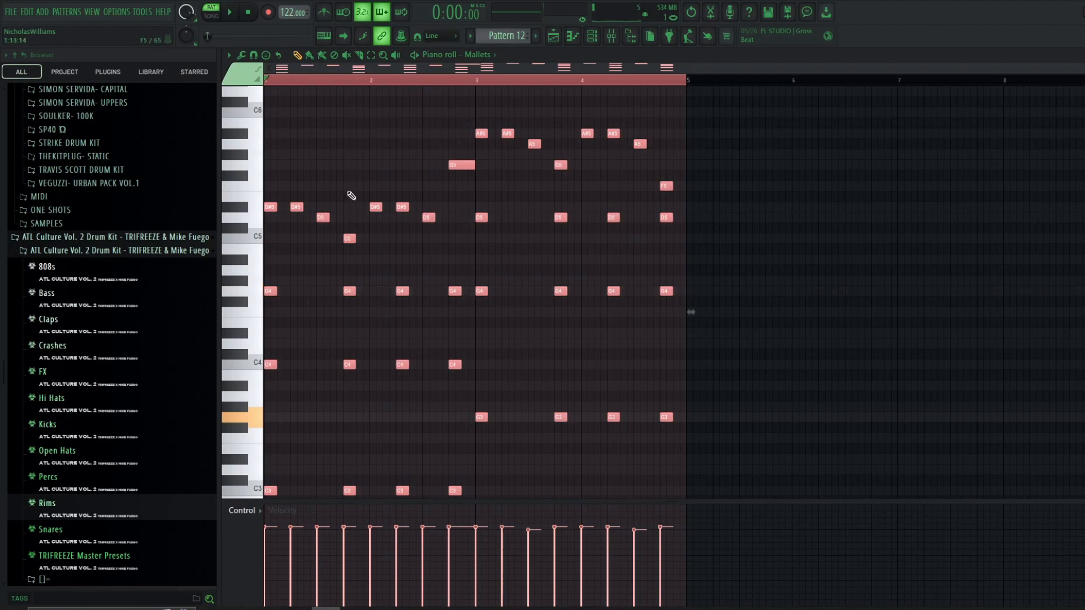
pyautogui.hotkey('alt', 'a')
pyautogui.moveTo(537, 219)
pyautogui.mouseDown()
pyautogui.moveTo(498, 214)
pyautogui.moveTo(549, 215)
pyautogui.mouseUp()
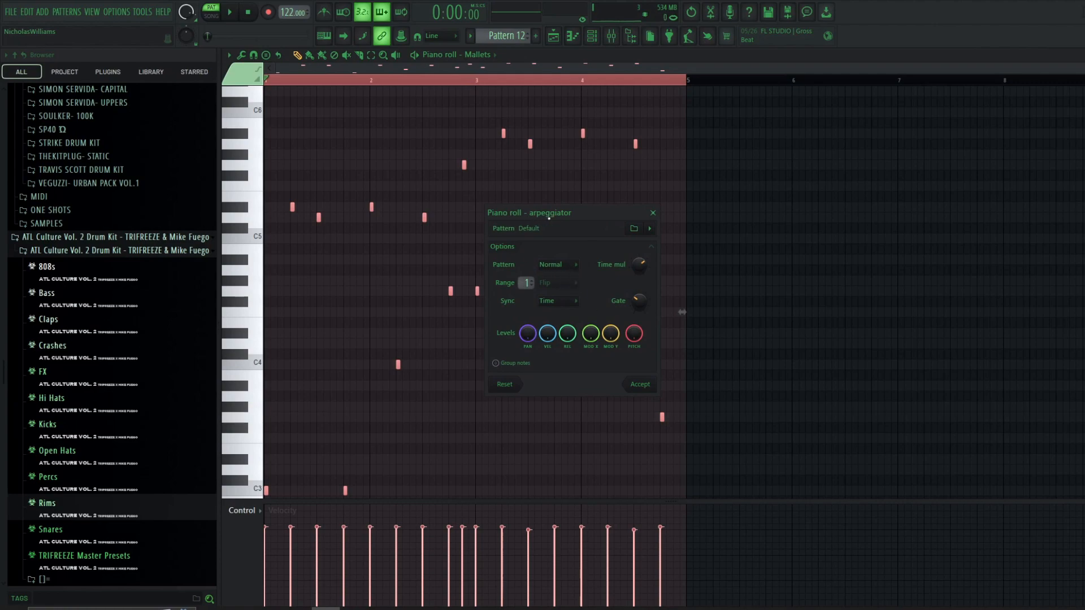
pyautogui.moveTo(549, 218); pyautogui.dragTo(488, 206)
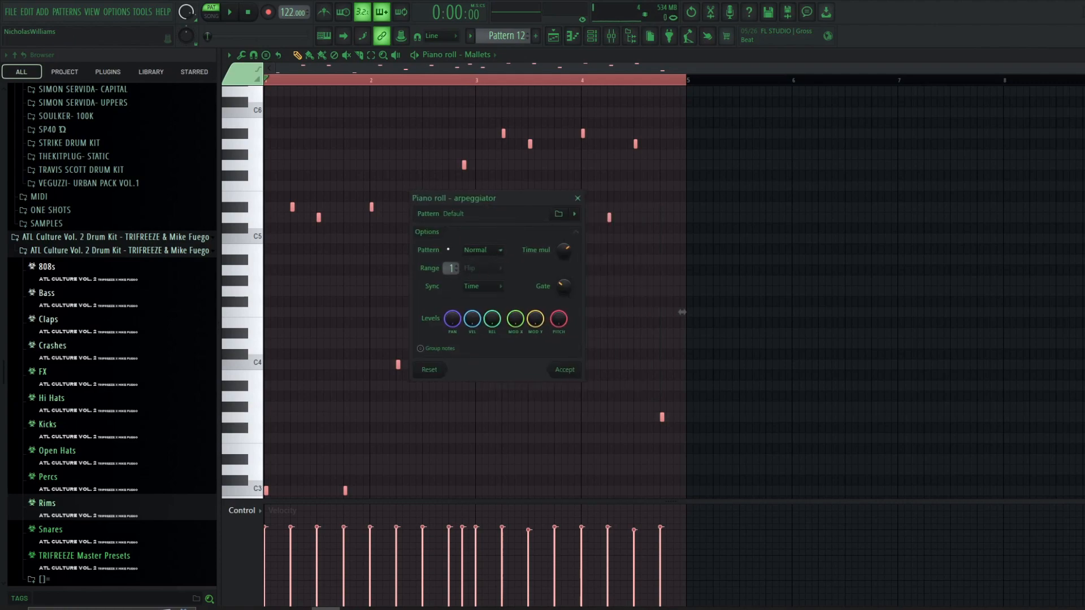
pyautogui.moveTo(682, 312); pyautogui.dragTo(682, 312)
pyautogui.moveTo(536, 200); pyautogui.dragTo(808, 180)
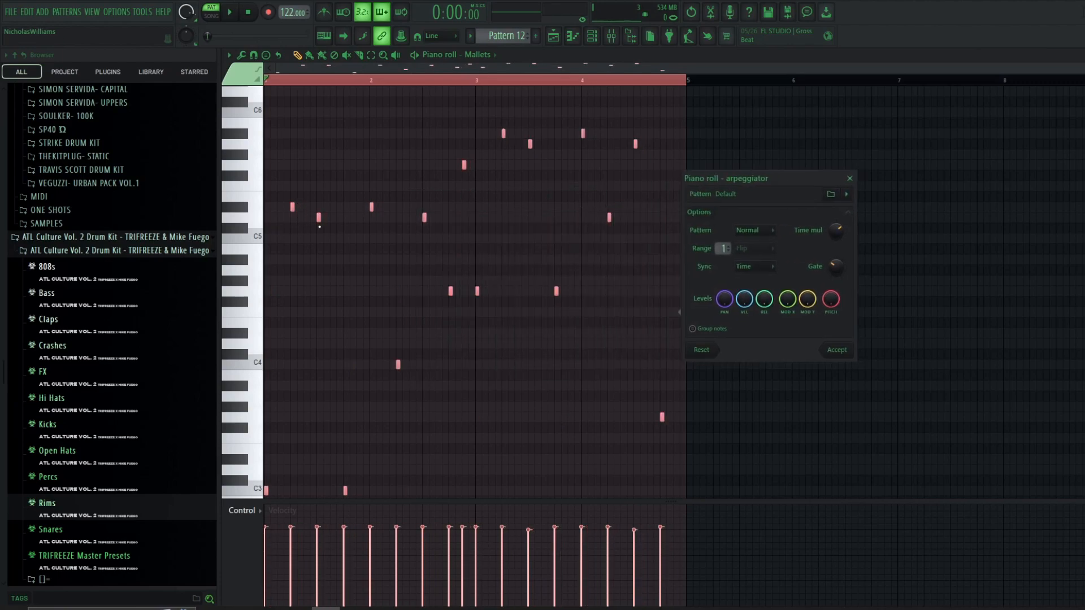
pyautogui.moveTo(836, 266)
pyautogui.mouseDown()
pyautogui.moveTo(836, 244)
pyautogui.moveTo(836, 276)
pyautogui.moveTo(836, 266)
pyautogui.mouseUp()
pyautogui.moveTo(724, 253); pyautogui.dragTo(724, 255)
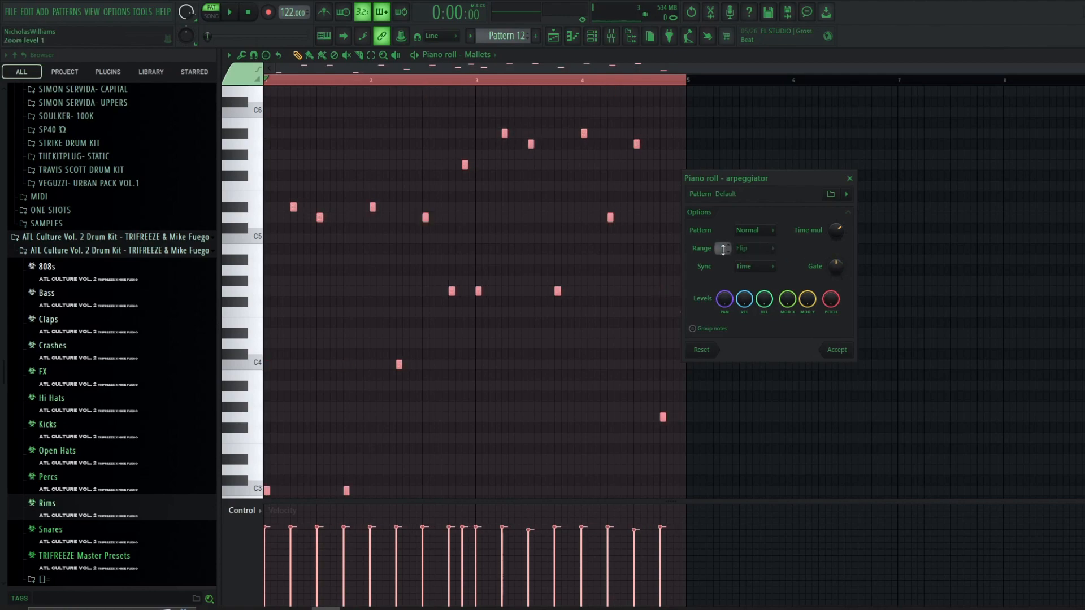
pyautogui.click(771, 232)
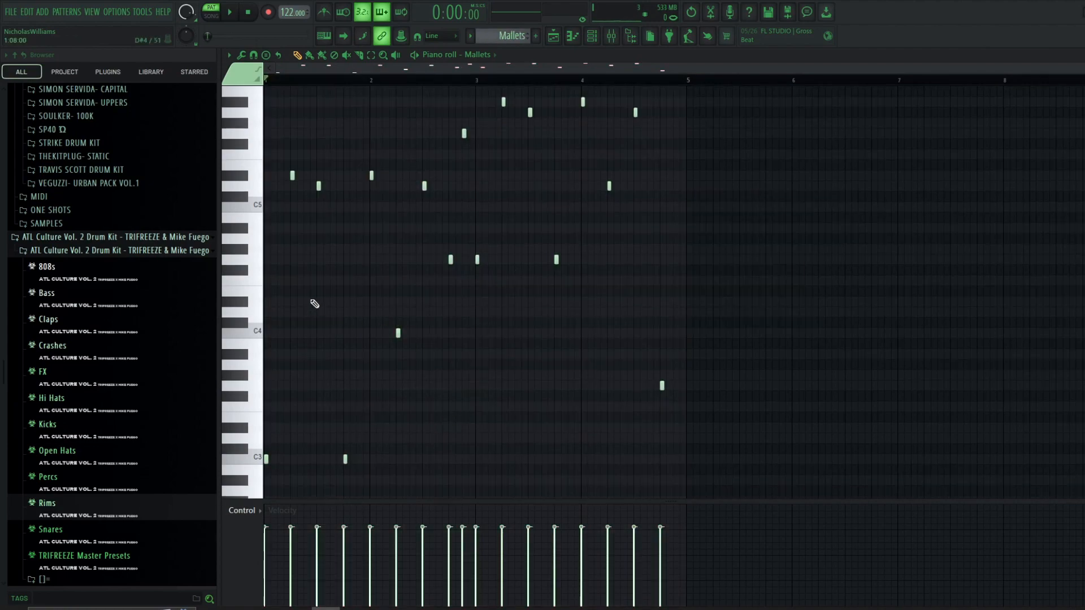
pyautogui.scroll(1, 375, 313)
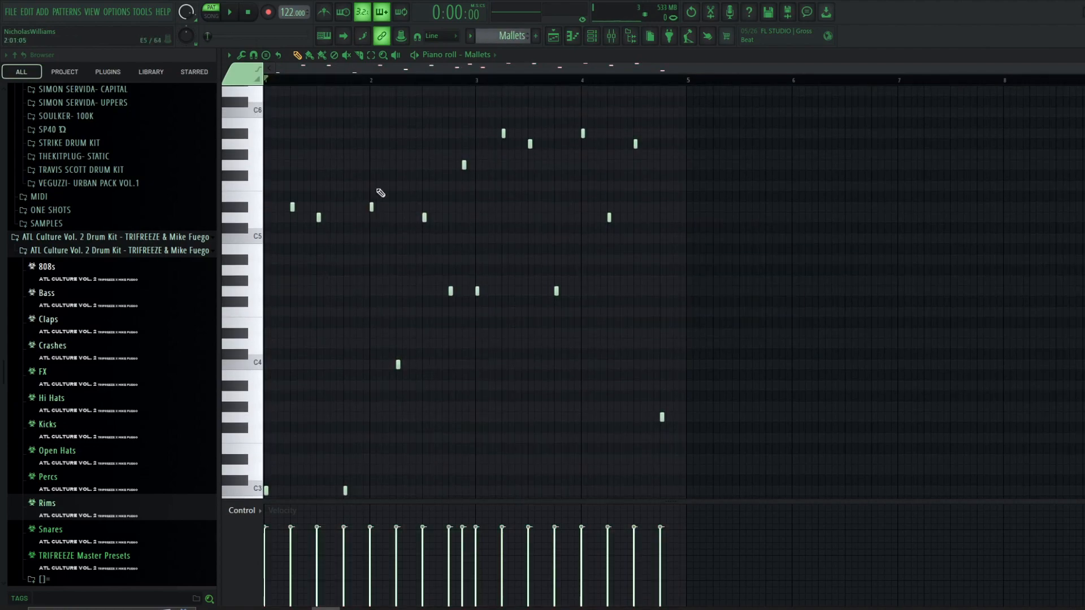
# - Set the Mallets EQ high-pass band to about 633 Hz while playing, then close the EQ
pyautogui.press('space')
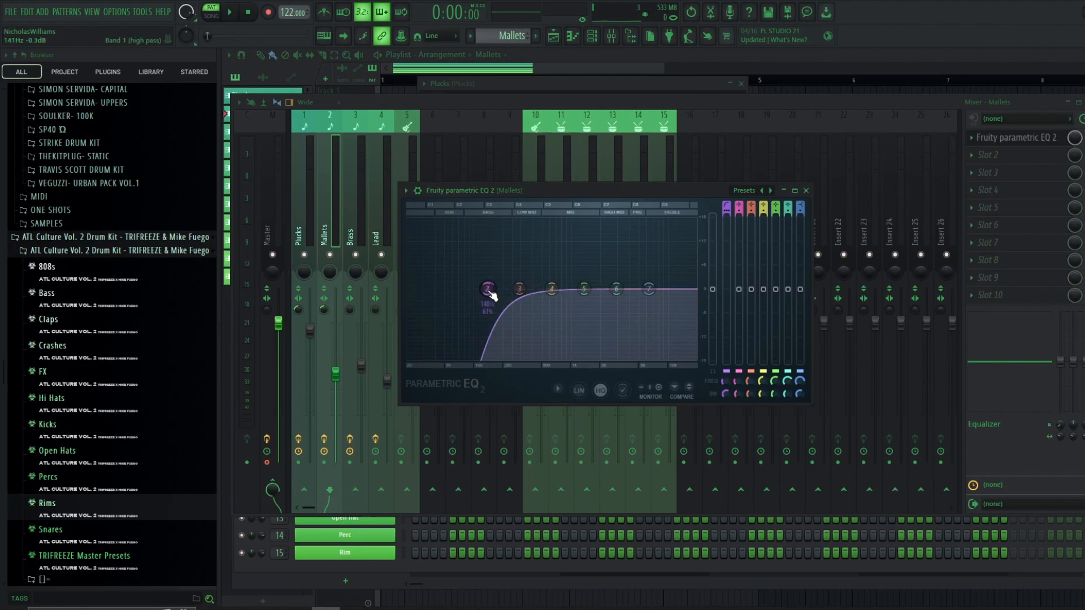
pyautogui.moveTo(493, 295); pyautogui.dragTo(417, 303)
pyautogui.press('space')
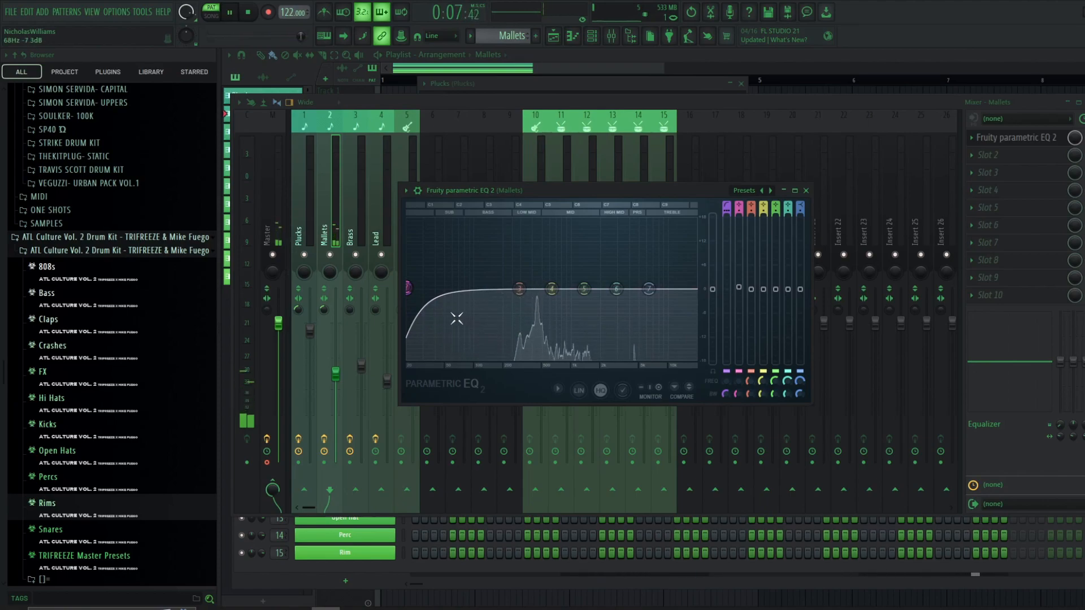
pyautogui.press('space')
pyautogui.moveTo(411, 289); pyautogui.dragTo(493, 289)
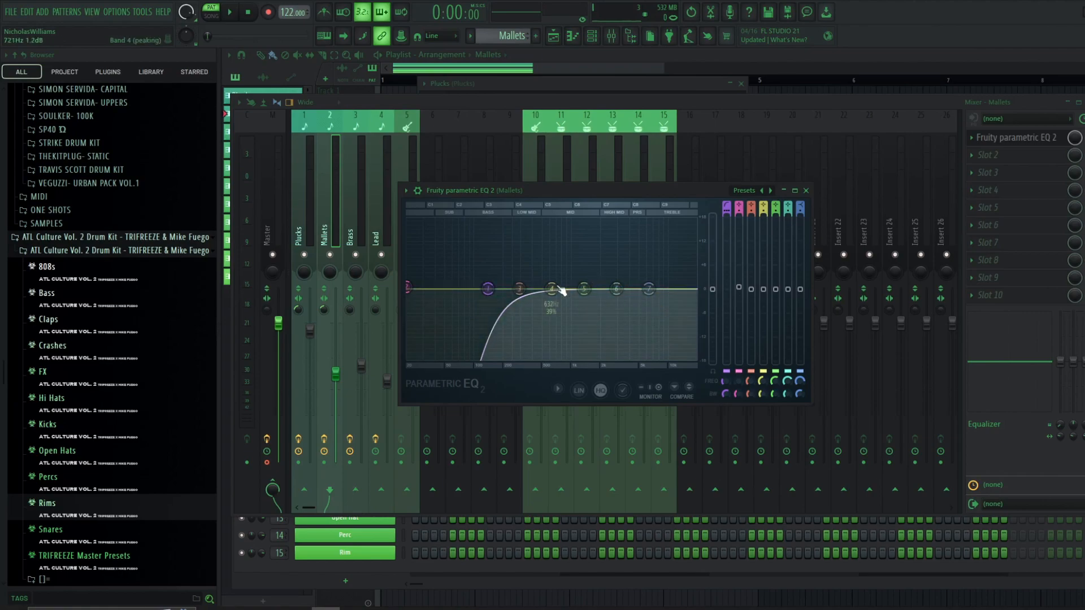
pyautogui.click(806, 190)
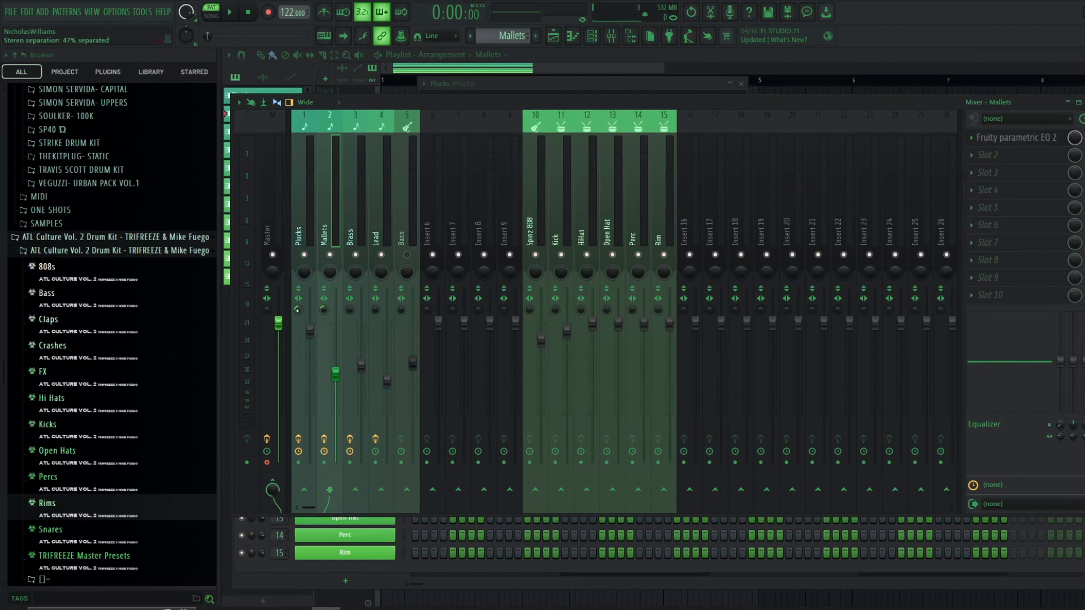
# - Open and inspect the Brass channel's sampler settings, then switch back to the Plucks pattern
pyautogui.press('F9')
pyautogui.click(263, 131)
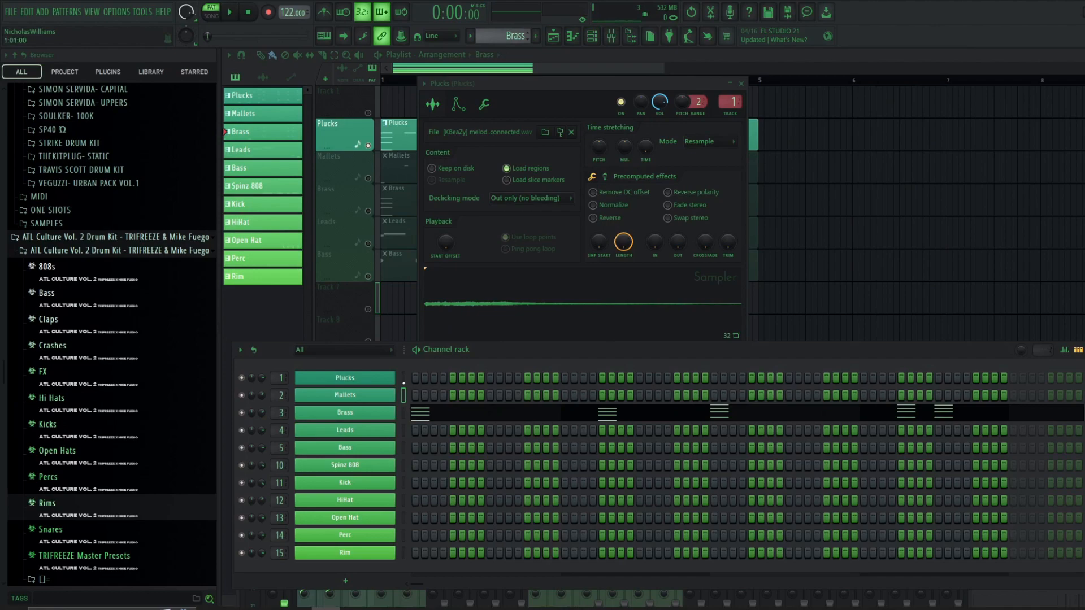
pyautogui.click(364, 418)
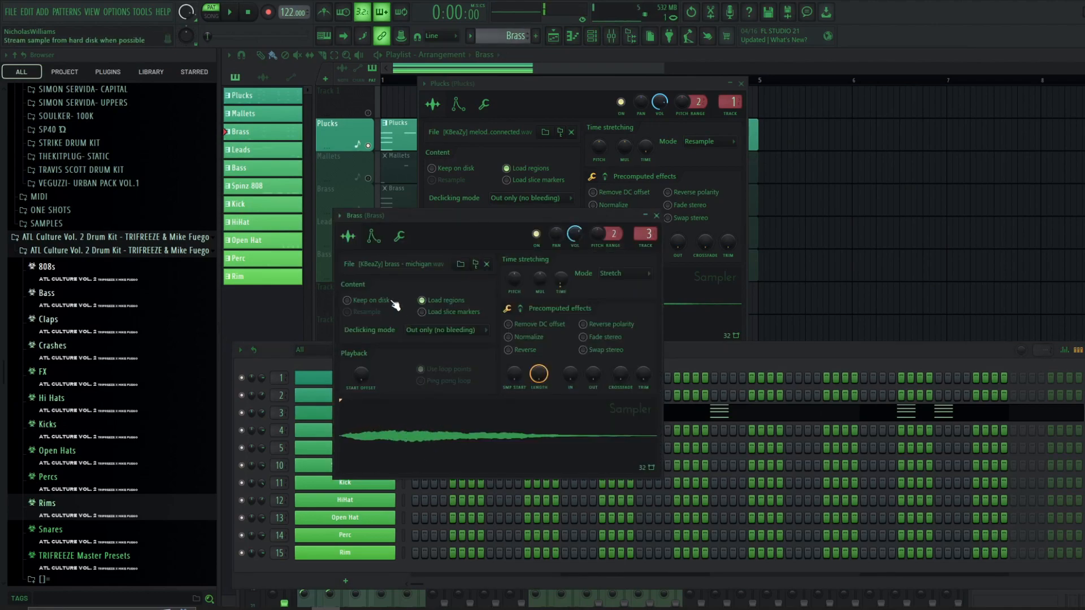
pyautogui.click(373, 236)
pyautogui.click(657, 215)
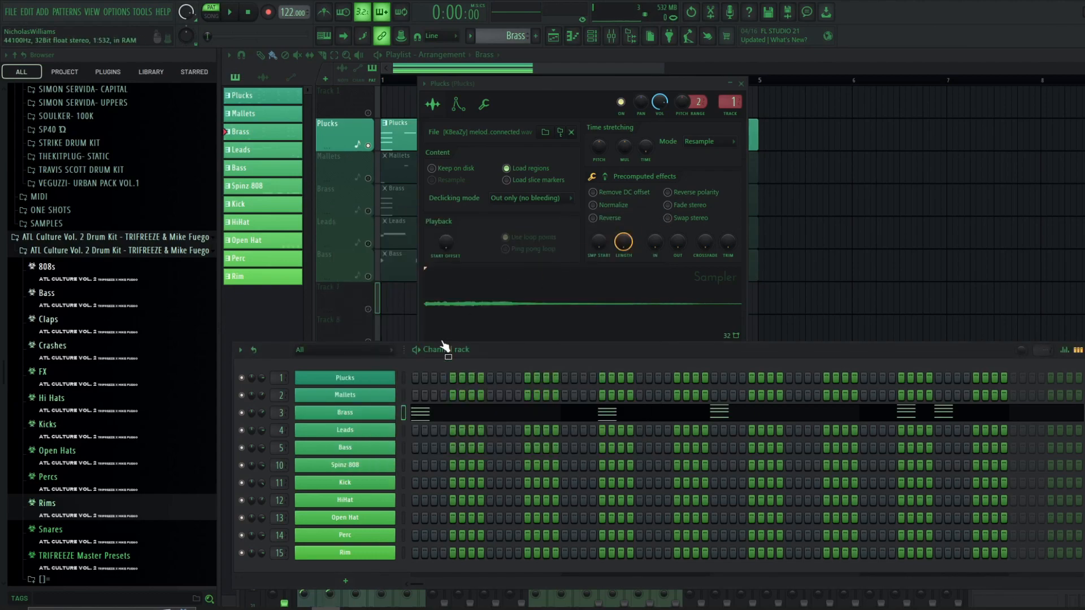
pyautogui.press('KP_Subtract')
pyautogui.press('KP_Subtract')
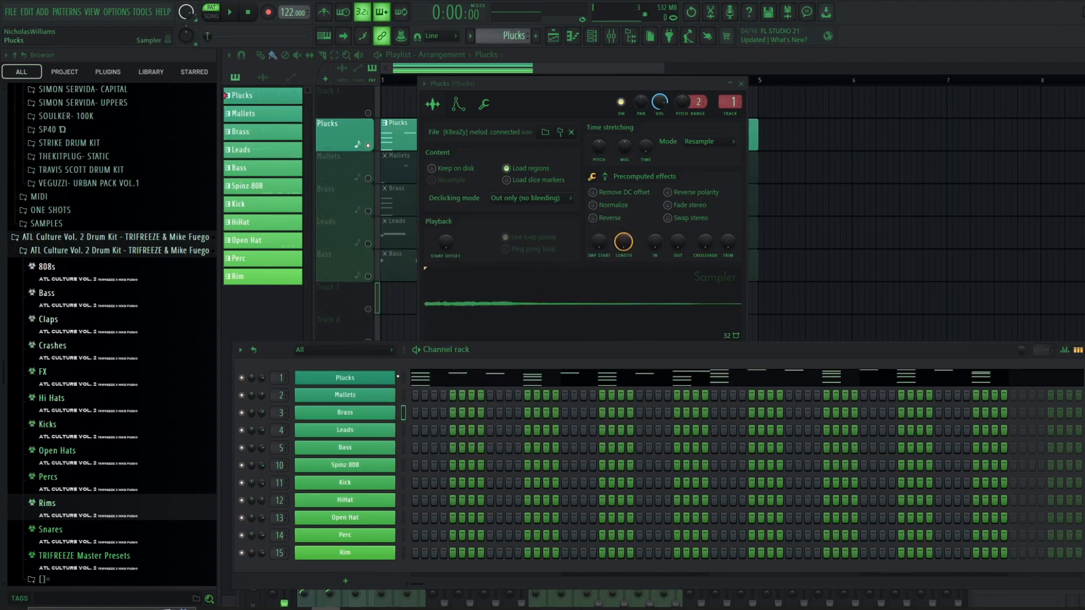
# - Open the Brass pattern in the piano roll and play it back
pyautogui.scroll(-2, 492, 42)
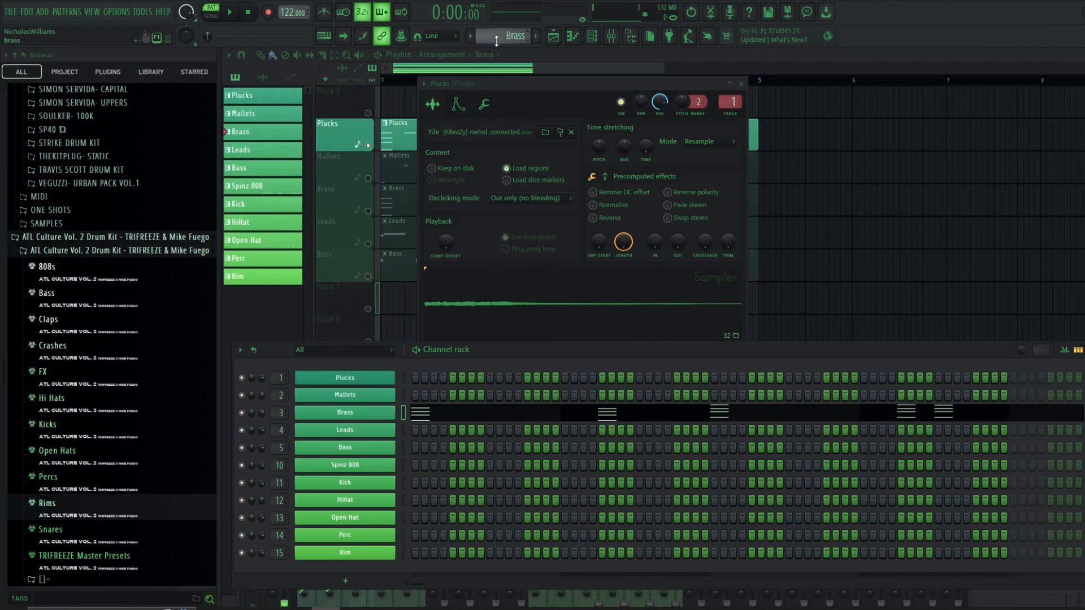
pyautogui.rightClick(365, 414)
pyautogui.click(434, 409)
pyautogui.scroll(-3, 429, 323)
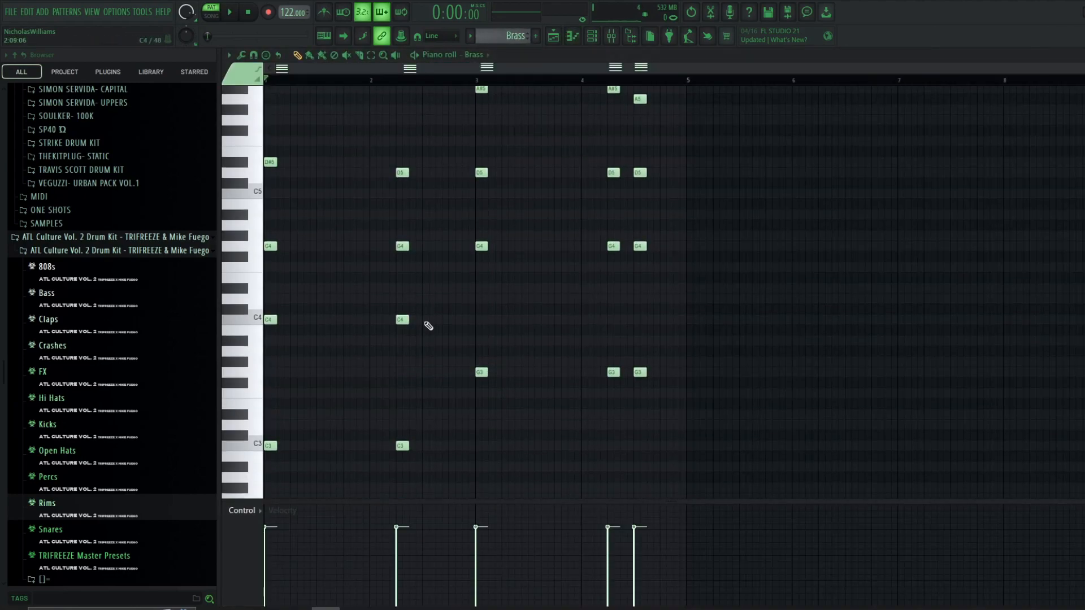
pyautogui.scroll(5, 428, 322)
pyautogui.scroll(-3, 429, 319)
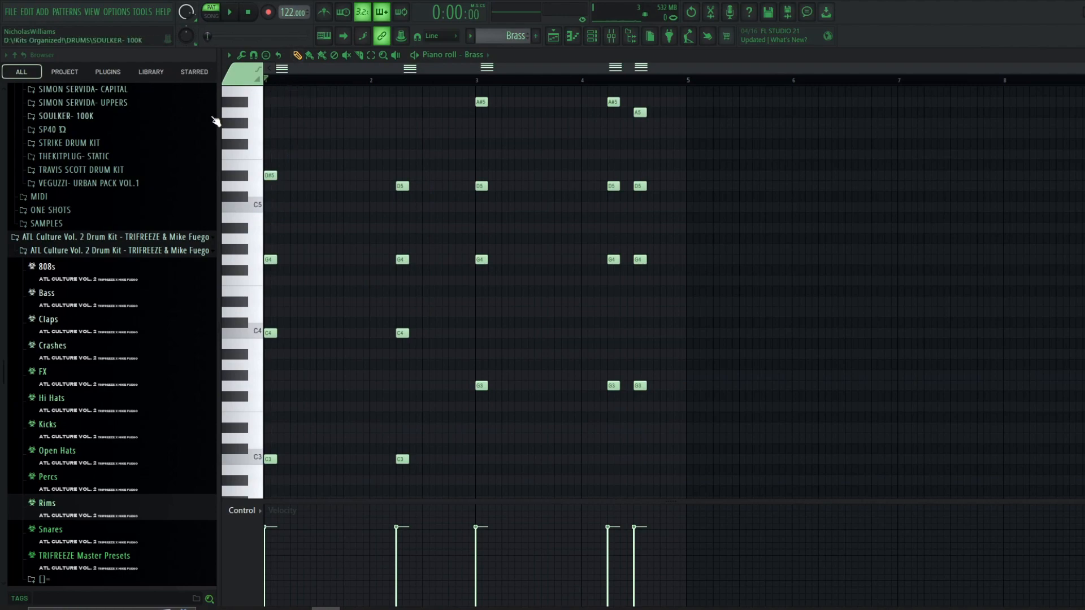
pyautogui.scroll(1, 468, 154)
pyautogui.scroll(-1, 468, 155)
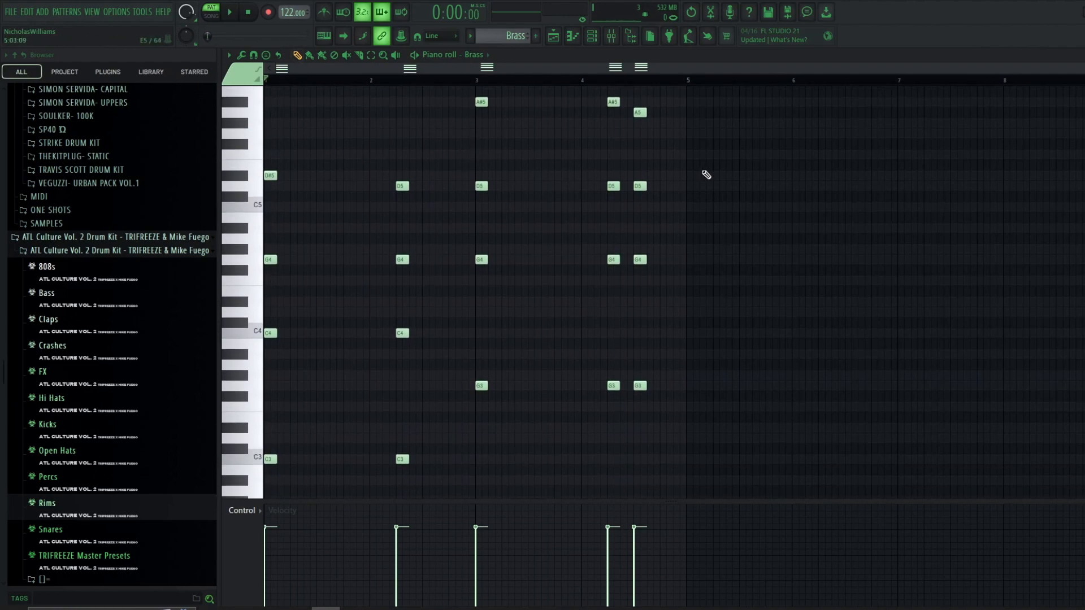
pyautogui.press('space')
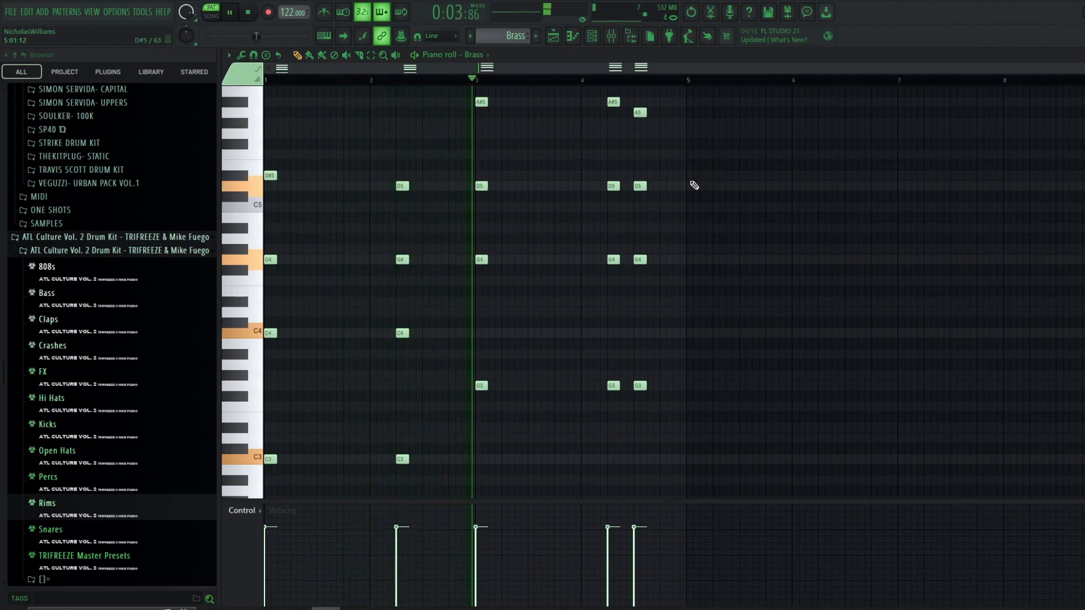
# - Turn off Cut itself for the Brass channel and play the Brass pattern to compare
pyautogui.scroll(1, 694, 185)
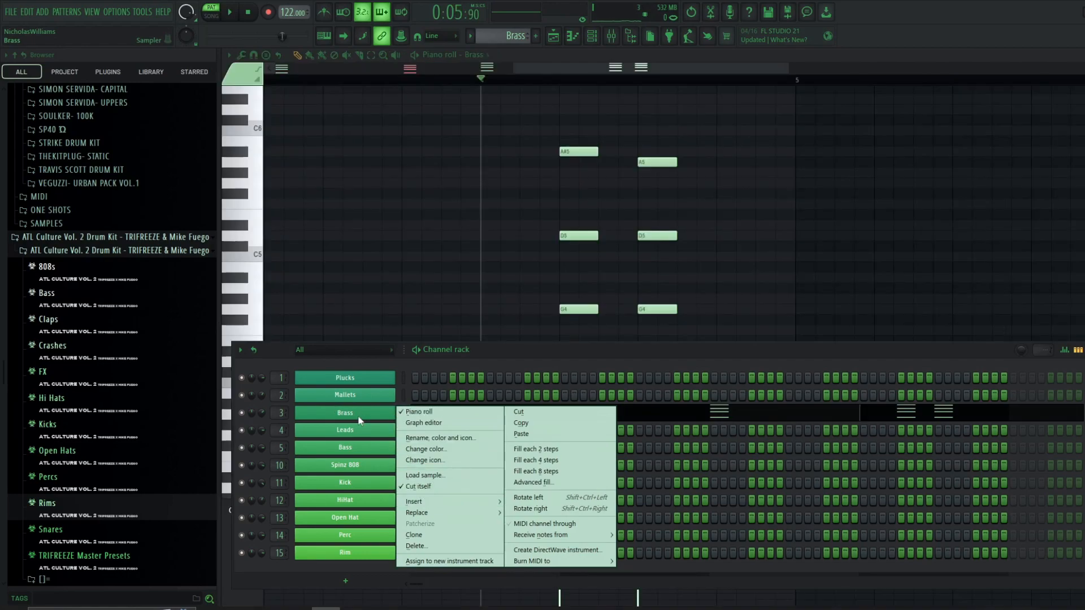
pyautogui.click(414, 486)
pyautogui.click(510, 119)
pyautogui.press('space')
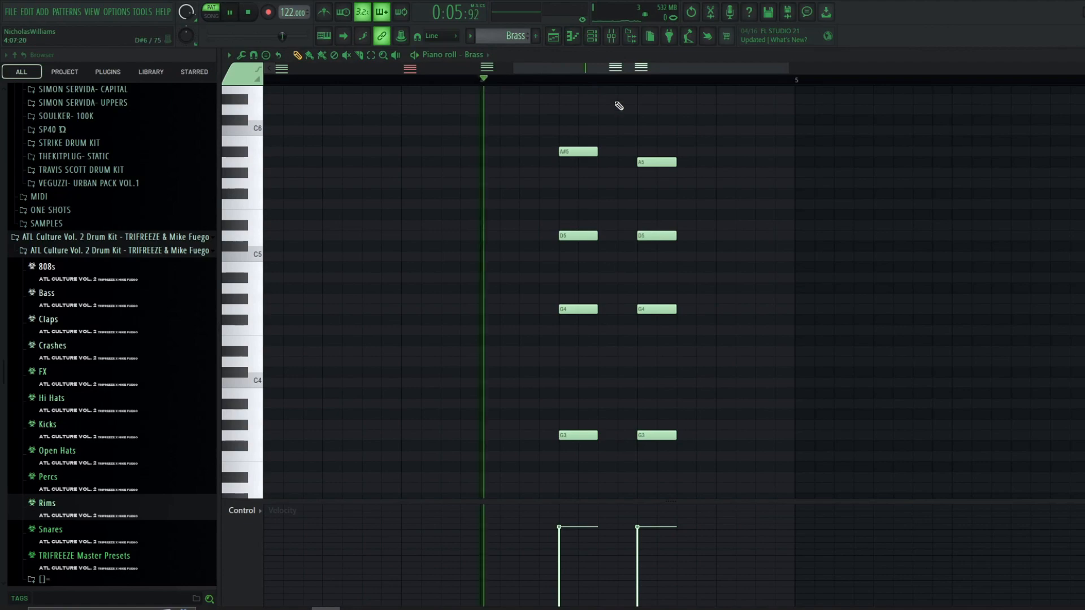
pyautogui.press('space')
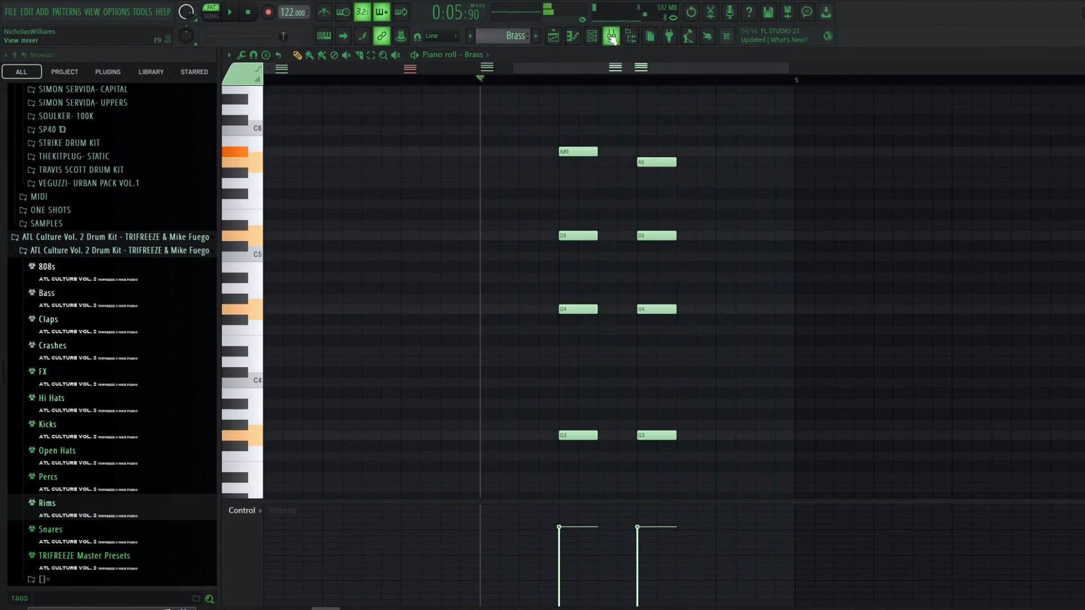
# - Turn Cut itself back on for the Brass channel and play the Brass pattern again
pyautogui.click(593, 37)
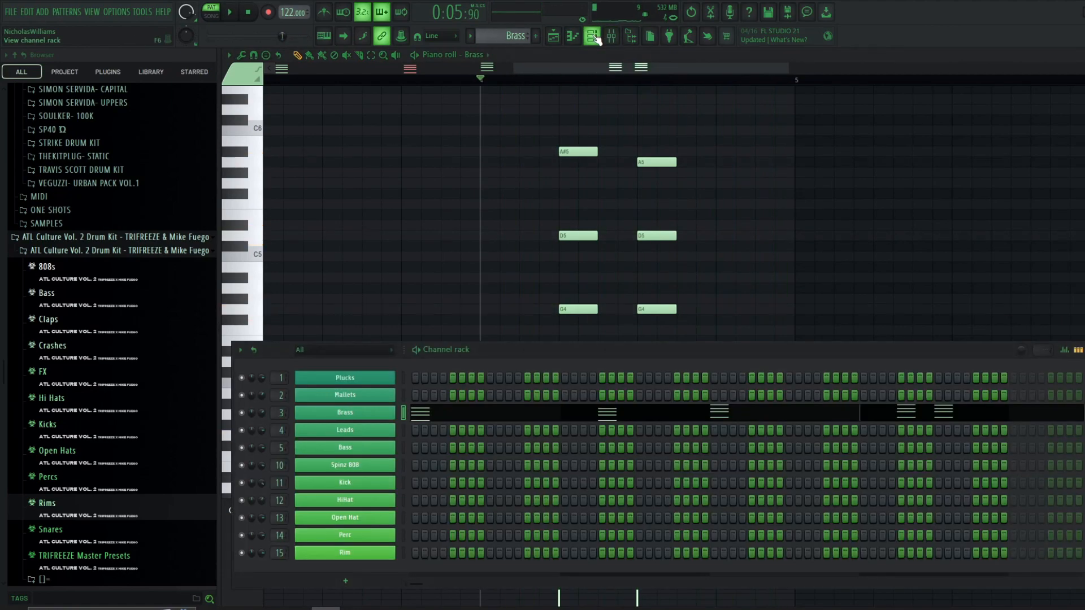
pyautogui.rightClick(367, 415)
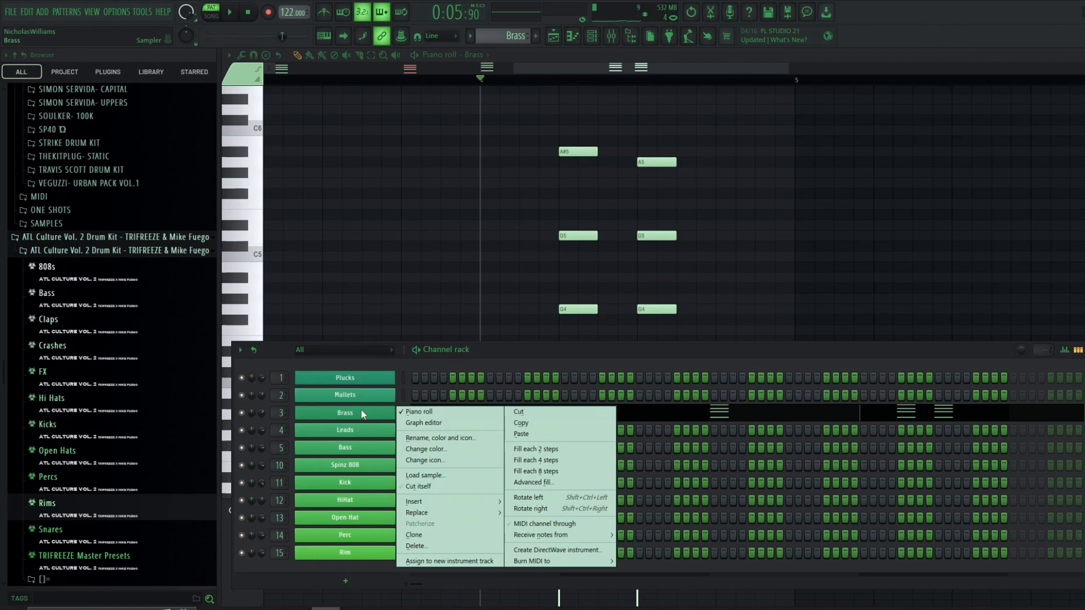
pyautogui.click(432, 490)
pyautogui.click(592, 37)
pyautogui.press('space')
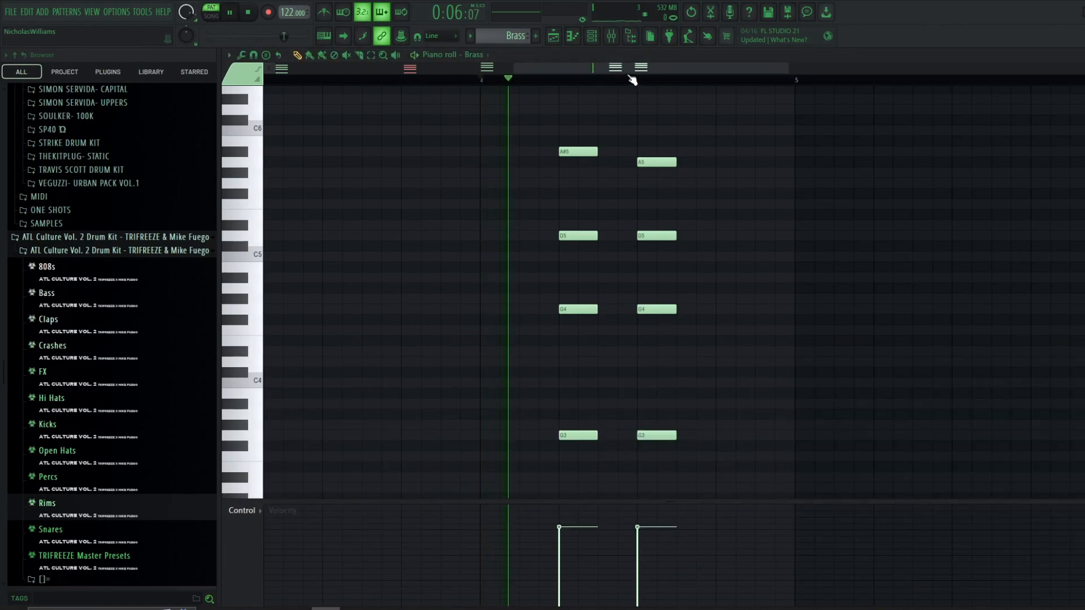
pyautogui.press('space')
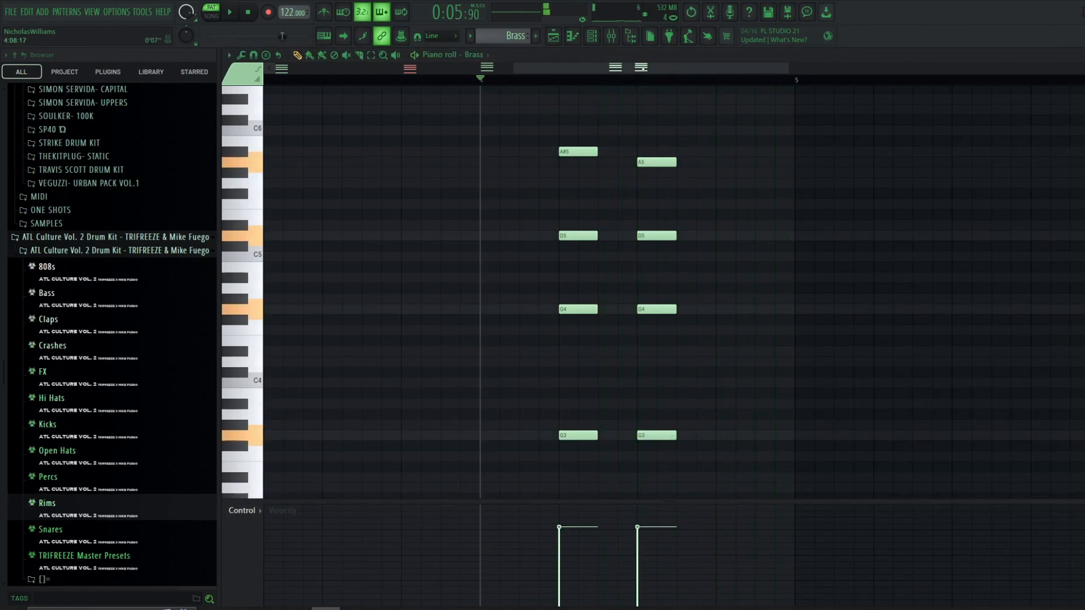
# - Stop playback, open the Brass mixer track's Fruity parametric EQ 2 to inspect it, then close the windows
pyautogui.click(249, 12)
pyautogui.scroll(-4, 480, 164)
pyautogui.scroll(4, 417, 189)
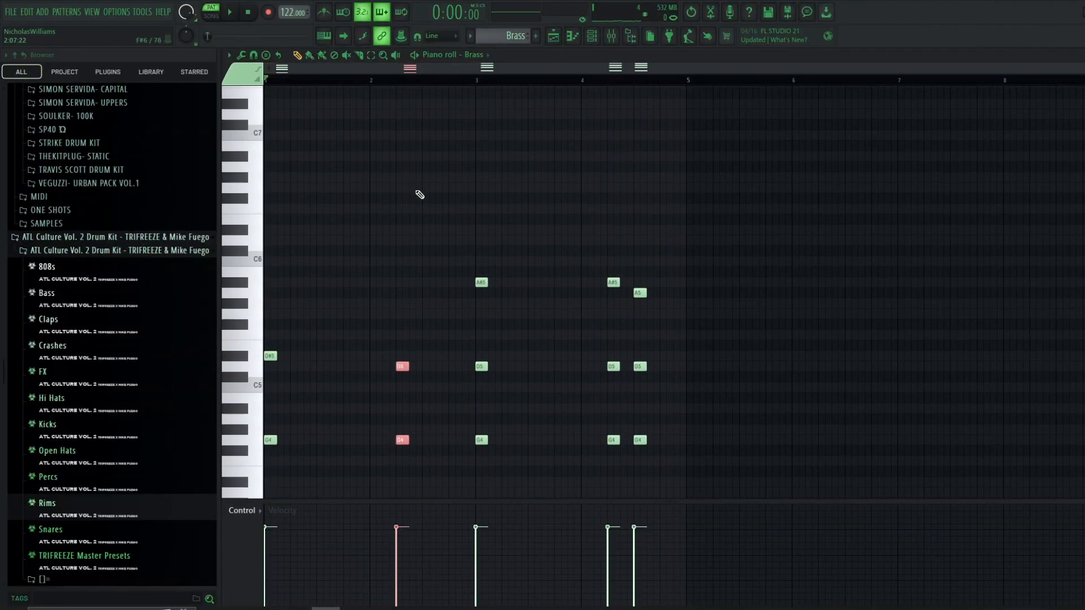
pyautogui.scroll(-5, 425, 189)
pyautogui.click(611, 36)
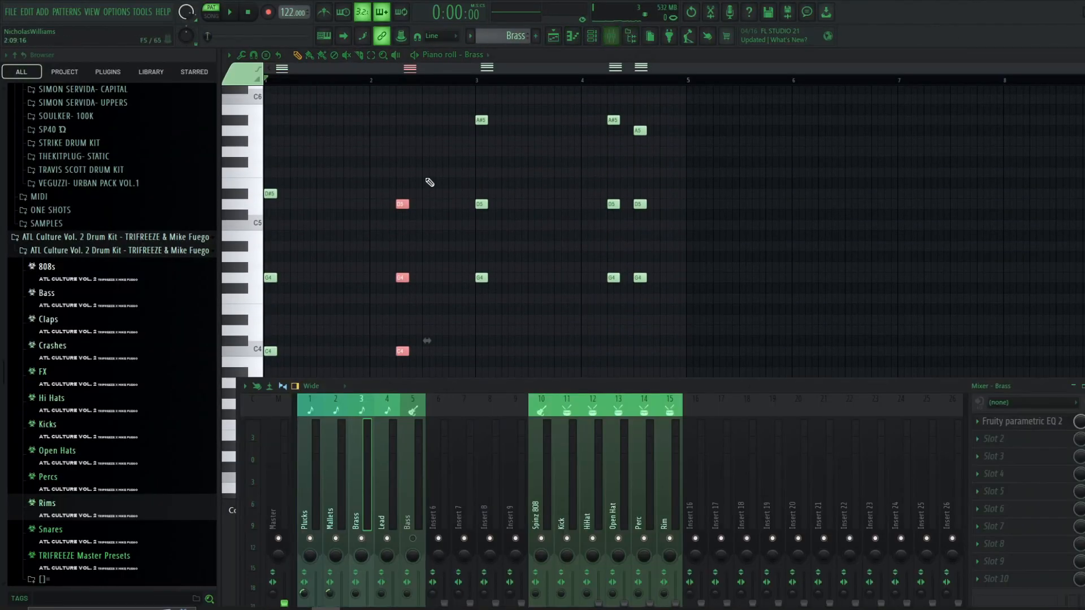
pyautogui.moveTo(433, 381); pyautogui.dragTo(433, 194)
pyautogui.click(971, 237)
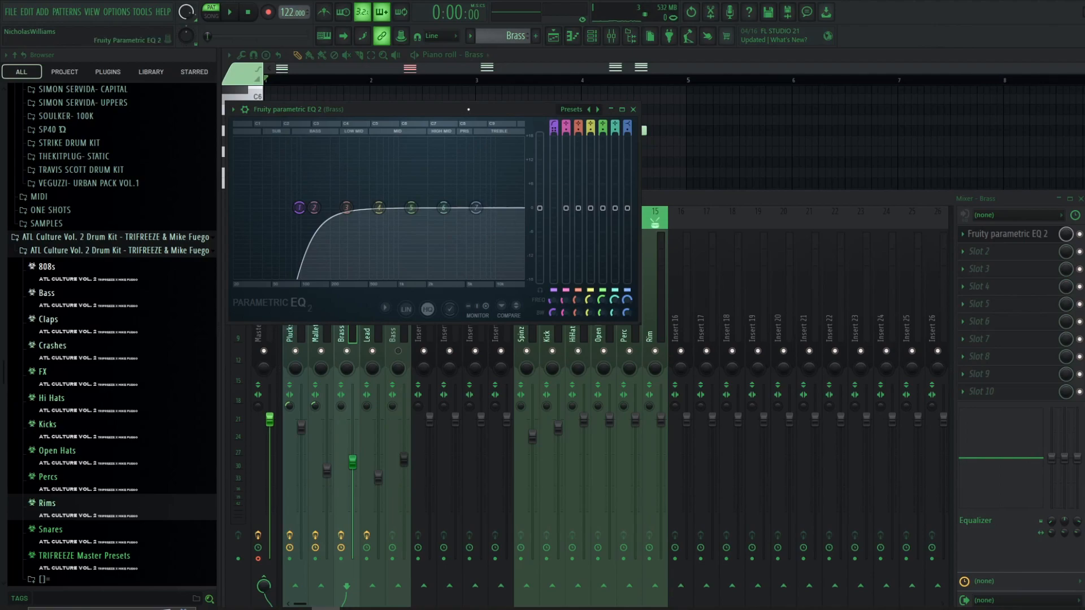
pyautogui.press('Escape')
pyautogui.press('Escape')
pyautogui.press('Escape')
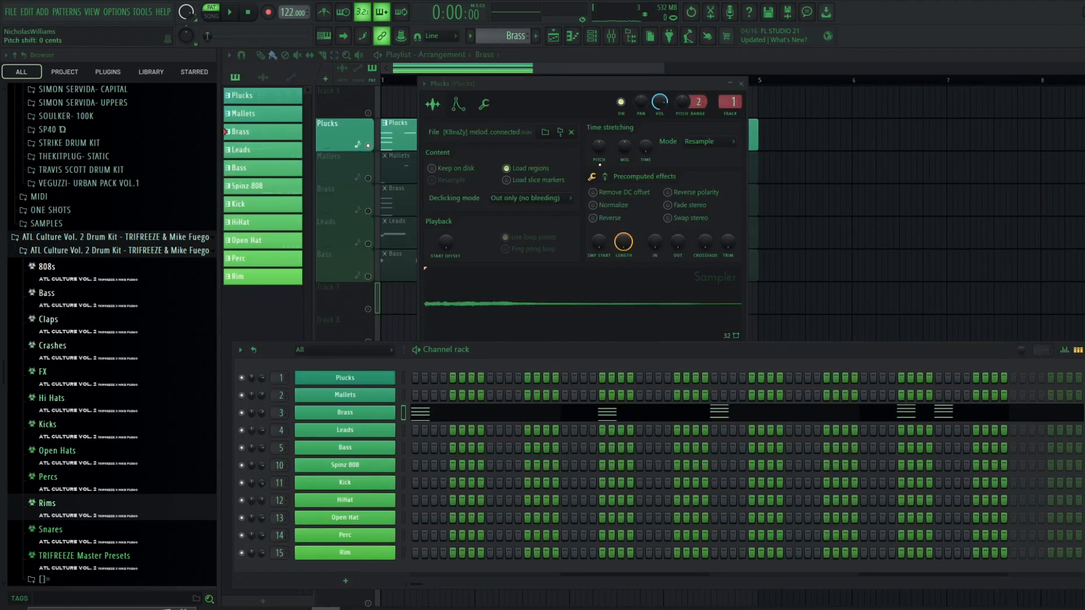
# - Inspect the Leads sampler's miscellaneous function settings, then open the Leads pattern in the piano roll
pyautogui.scroll(-1, 498, 40)
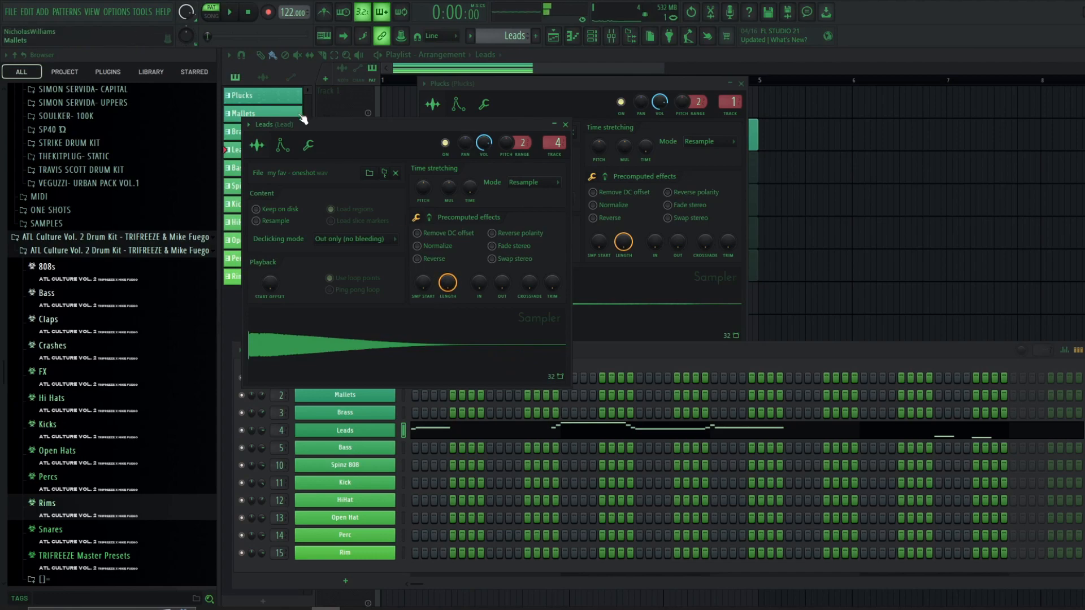
pyautogui.moveTo(315, 124); pyautogui.dragTo(484, 145)
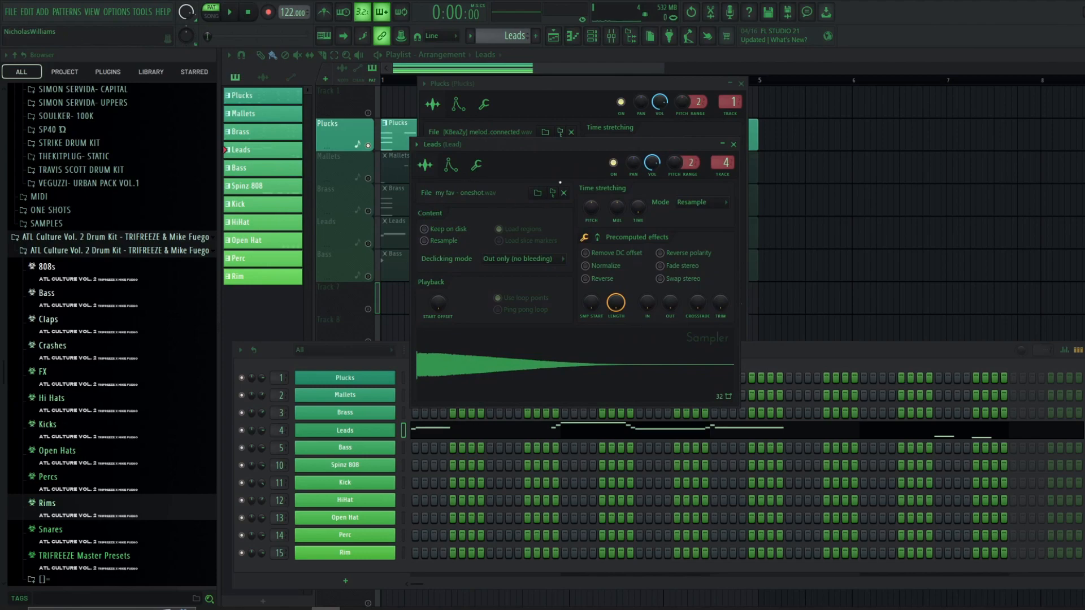
pyautogui.click(478, 166)
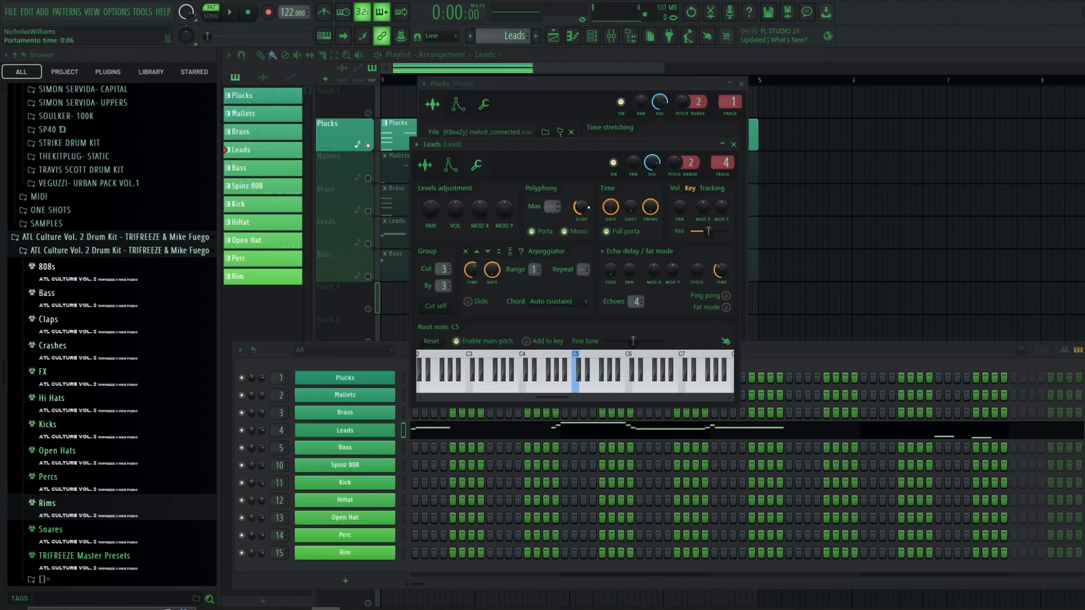
pyautogui.rightClick(371, 433)
pyautogui.click(420, 429)
# - Set the piano roll snap to 1/4 step and lengthen the first A5 note of the Leads melody slightly
pyautogui.scroll(3, 318, 335)
pyautogui.moveTo(380, 336); pyautogui.dragTo(391, 341)
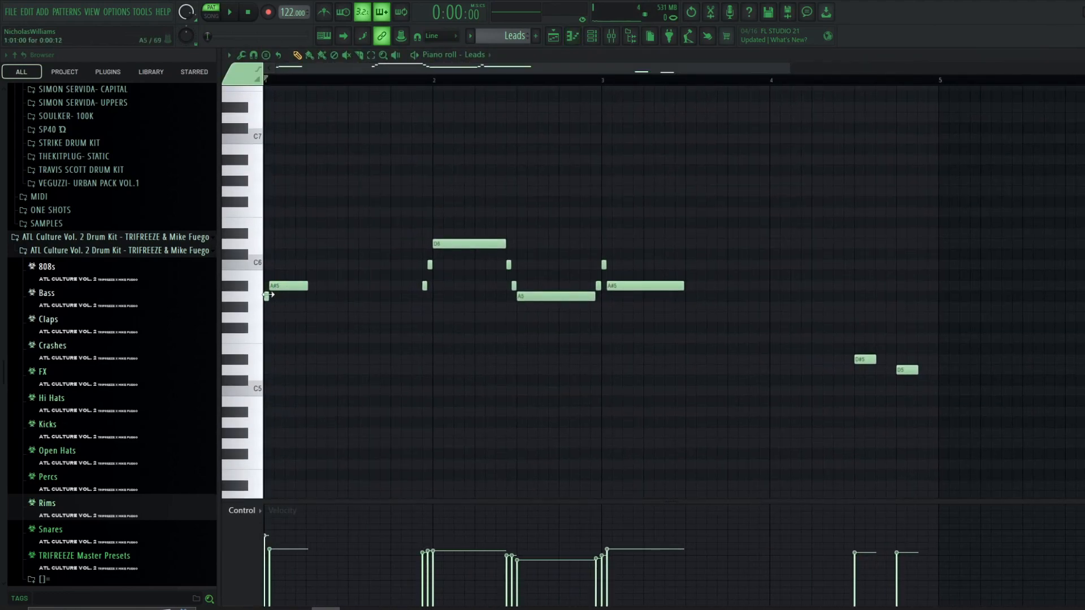
pyautogui.scroll(4, 272, 296)
pyautogui.click(255, 58)
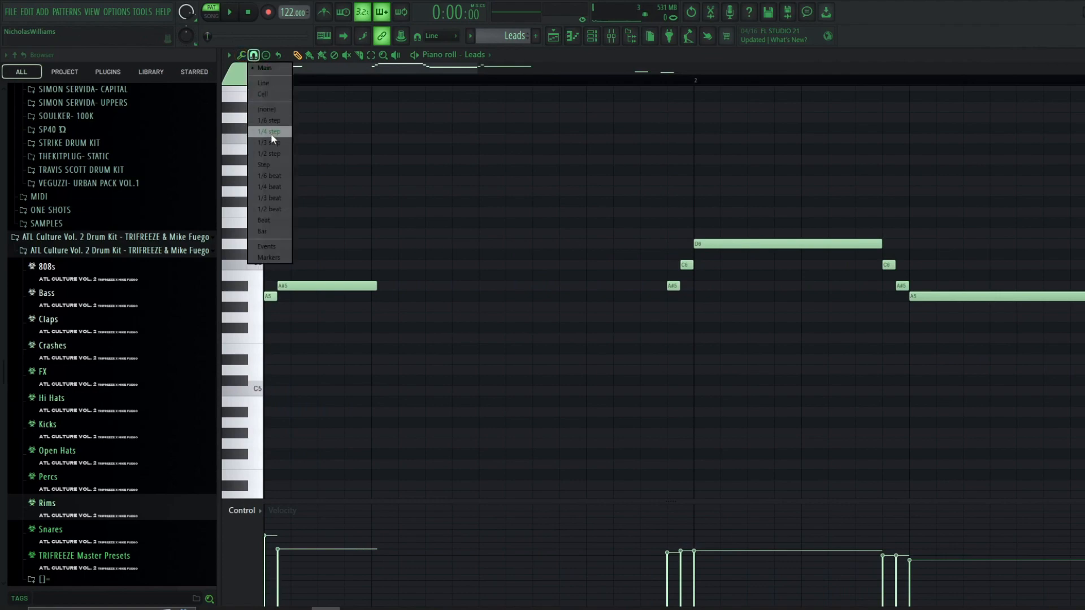
pyautogui.click(278, 131)
pyautogui.scroll(5, 286, 225)
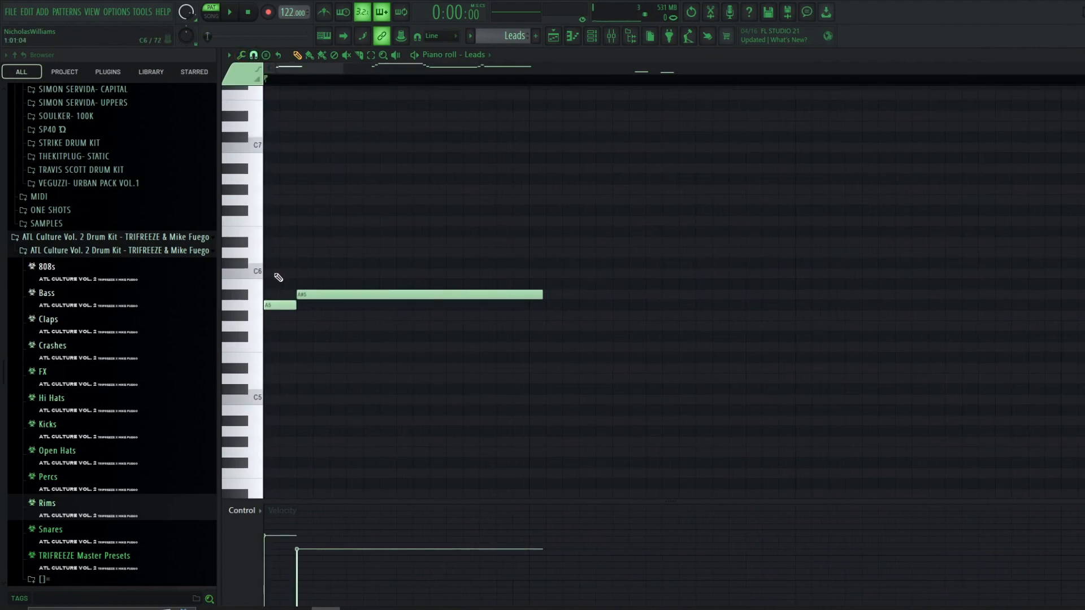
pyautogui.moveTo(368, 254); pyautogui.dragTo(382, 251)
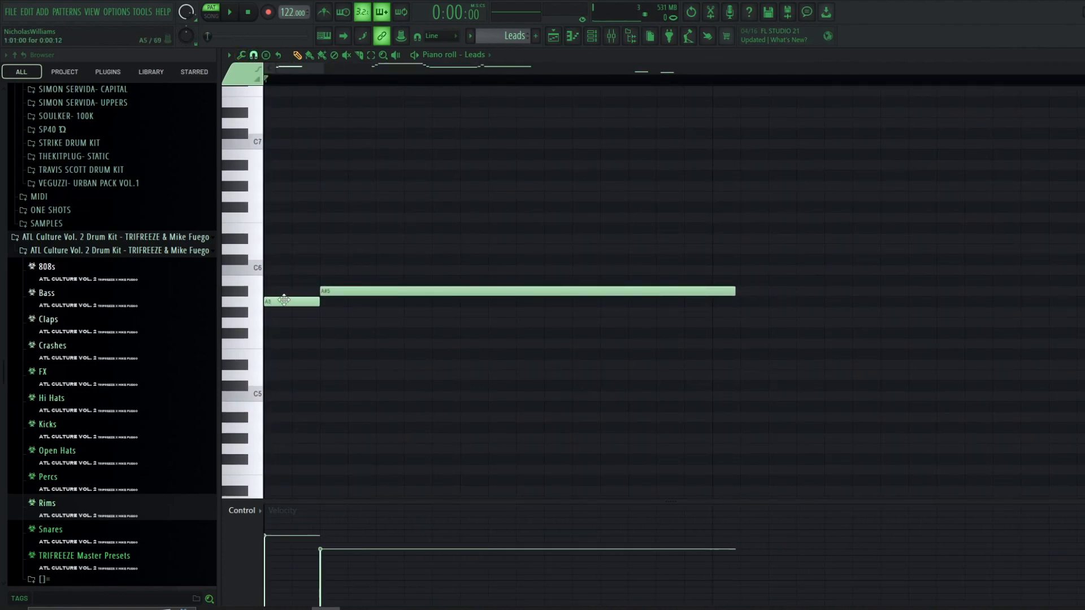
# - Play back the Leads pattern to hear the edited melody
pyautogui.scroll(-4, 334, 291)
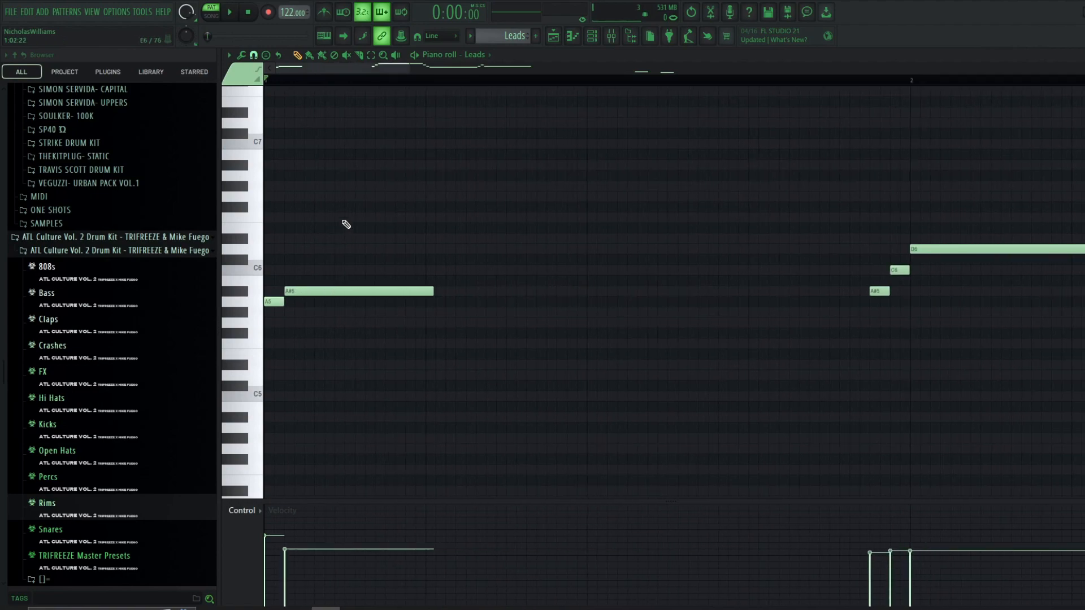
pyautogui.scroll(-2, 349, 220)
pyautogui.scroll(-5, 393, 206)
pyautogui.press('space')
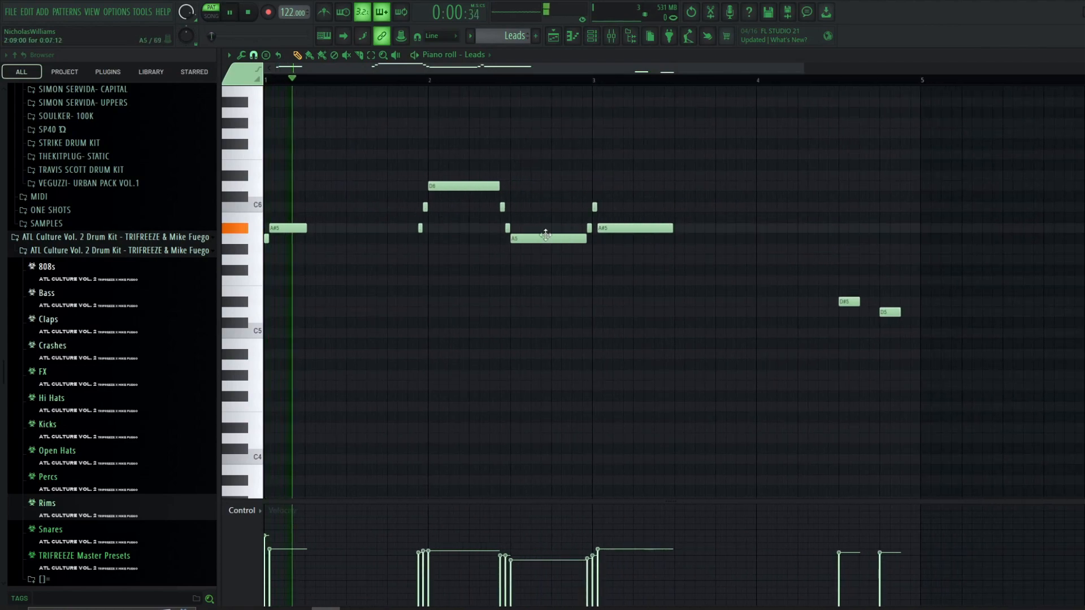
pyautogui.scroll(2, 565, 237)
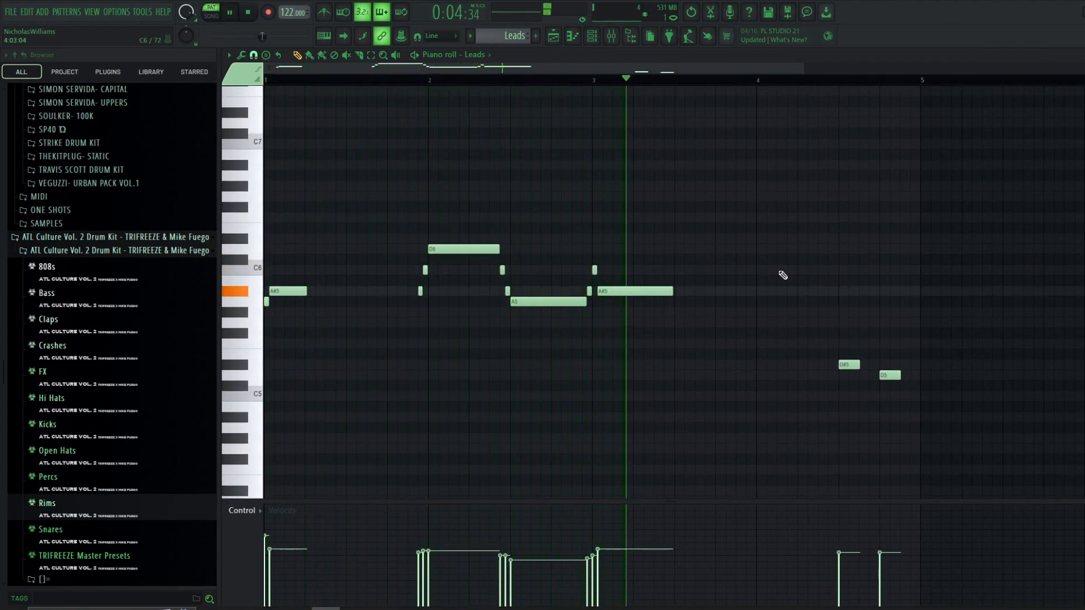
pyautogui.scroll(-2, 783, 275)
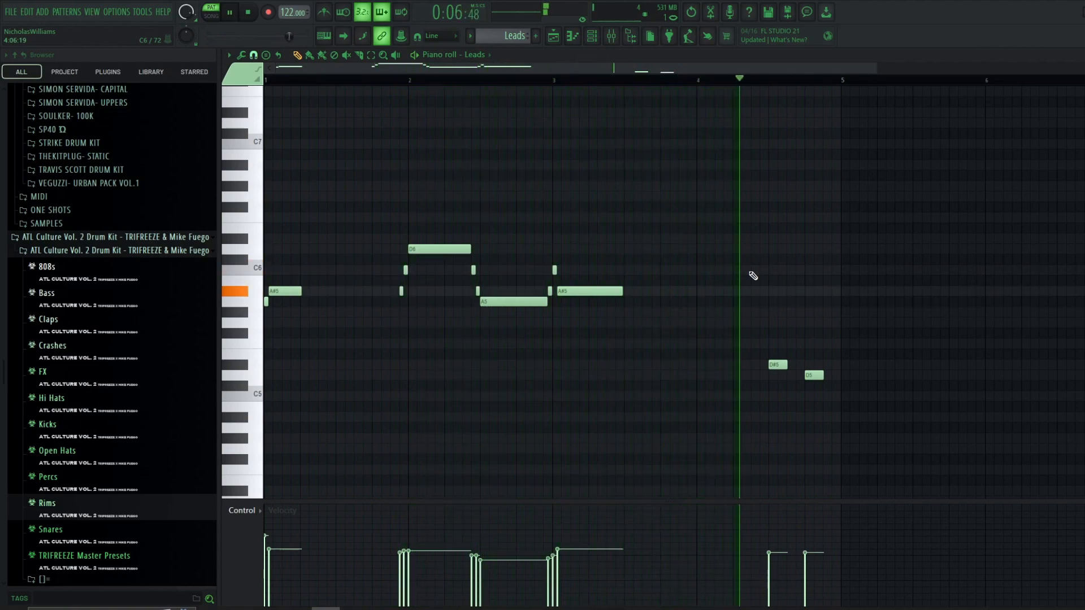
pyautogui.press('space')
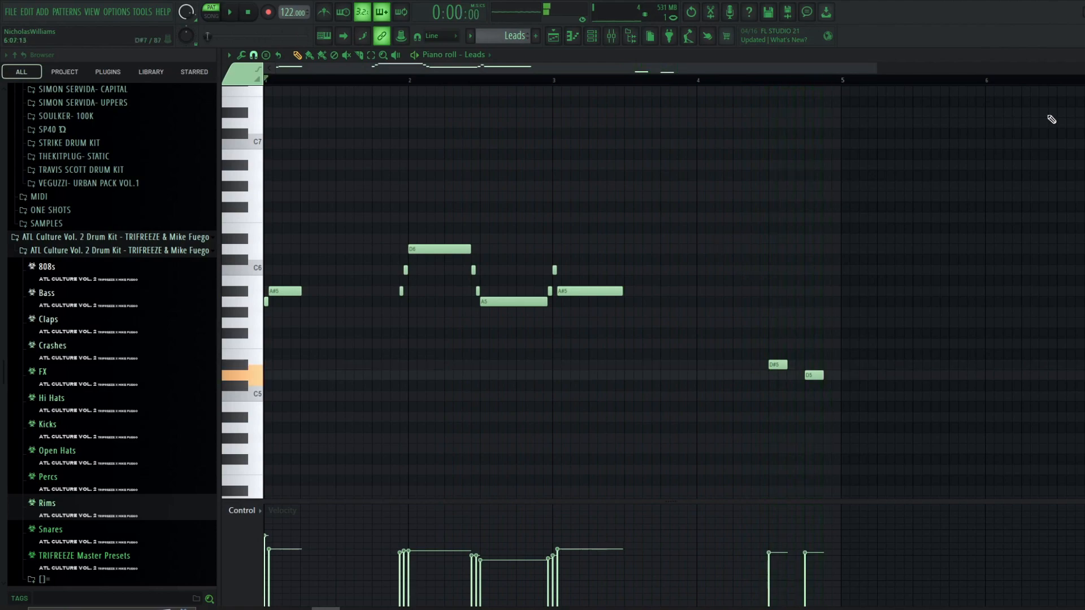
# - Check the Leads channel's Cut itself option in the channel rack
pyautogui.press('F6')
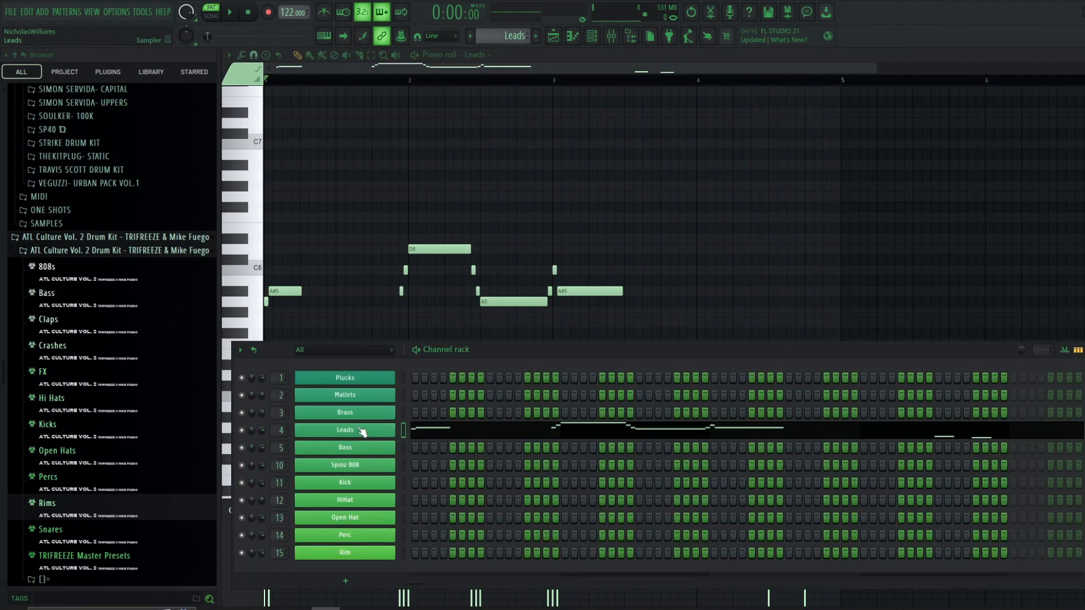
pyautogui.rightClick(362, 431)
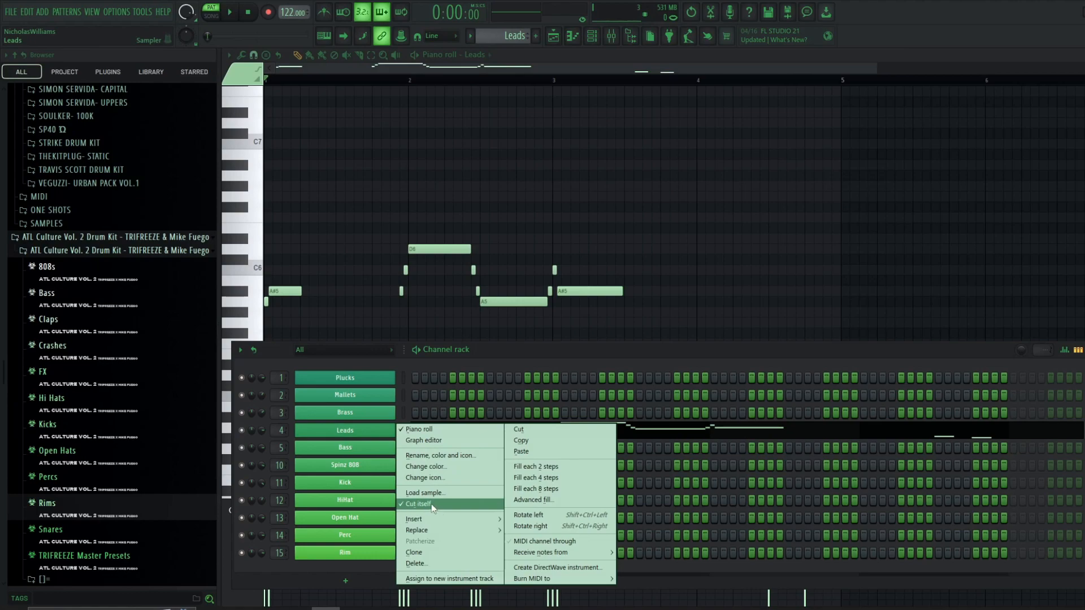
pyautogui.moveTo(299, 213); pyautogui.dragTo(769, 480)
# - Open and inspect the ValhallaVintageVerb and Magic Switch effects on the Lead mixer track
pyautogui.press('F9')
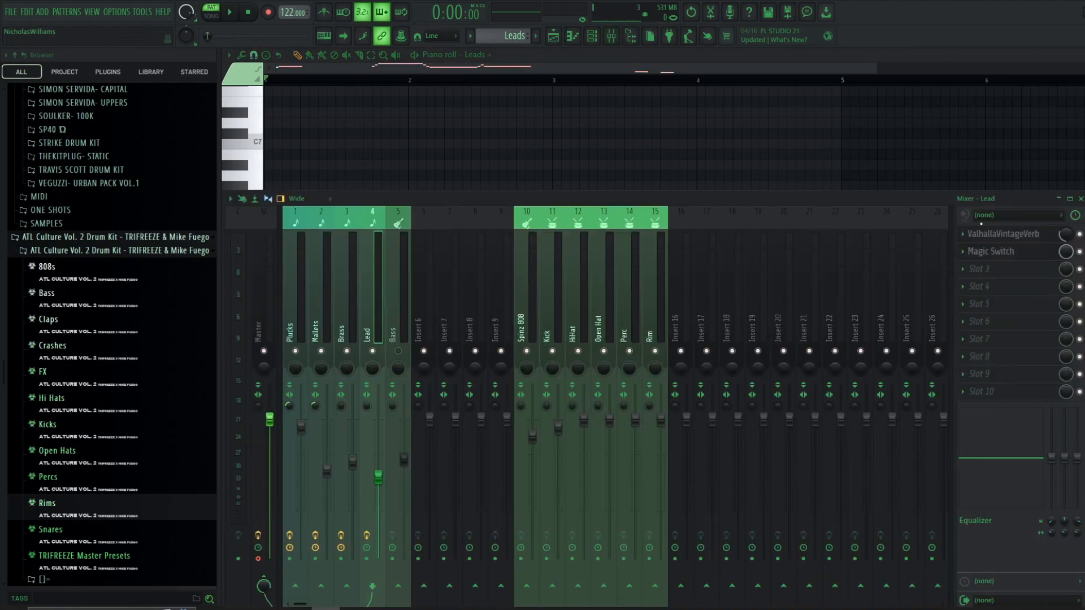
pyautogui.click(1010, 240)
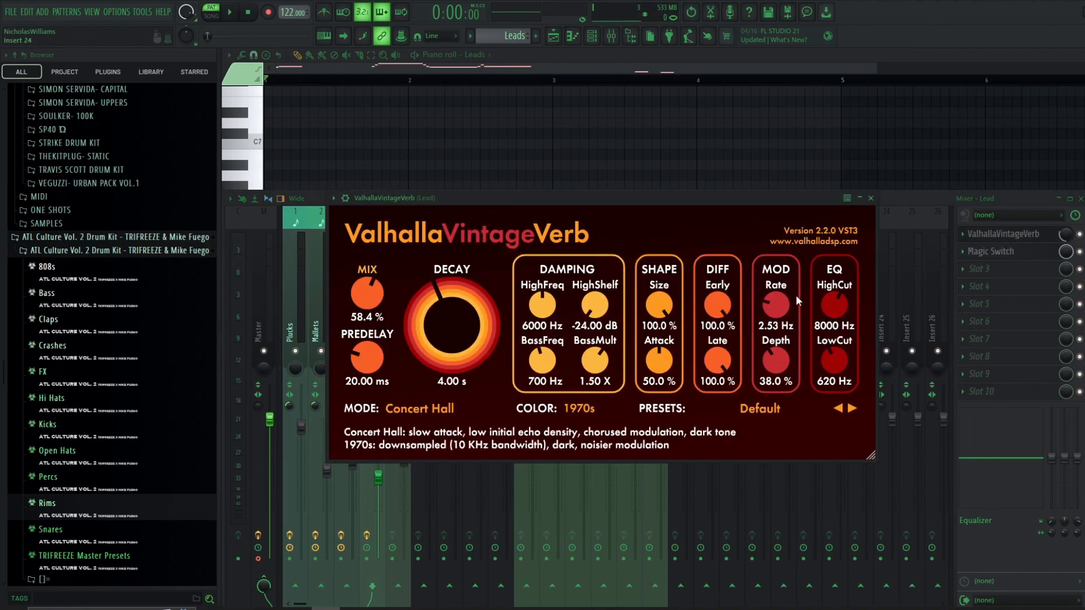
pyautogui.moveTo(526, 198); pyautogui.dragTo(484, 178)
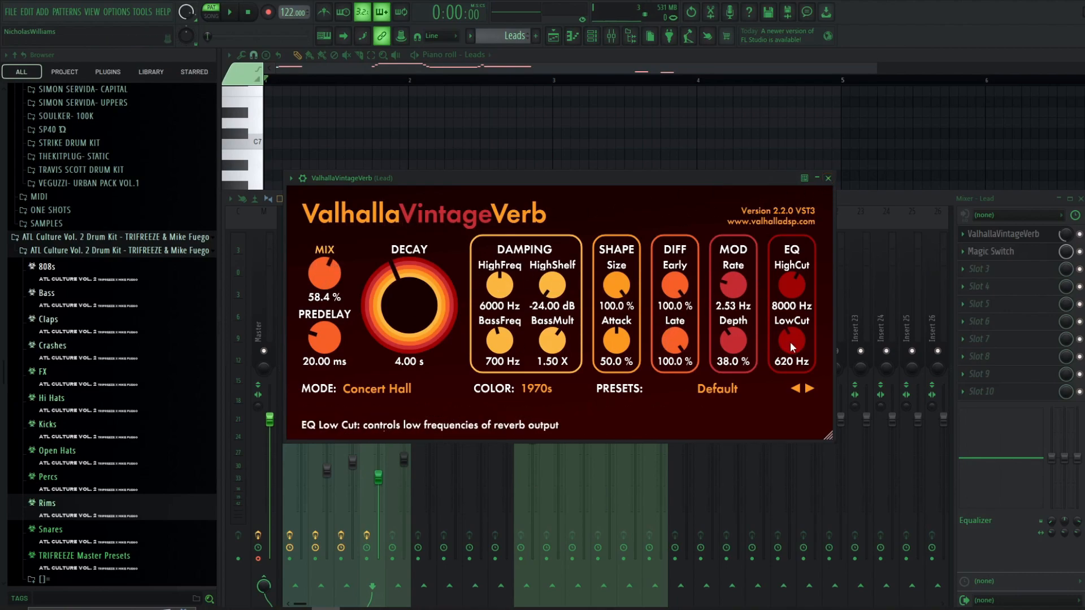
pyautogui.click(990, 251)
pyautogui.moveTo(411, 139); pyautogui.dragTo(566, 168)
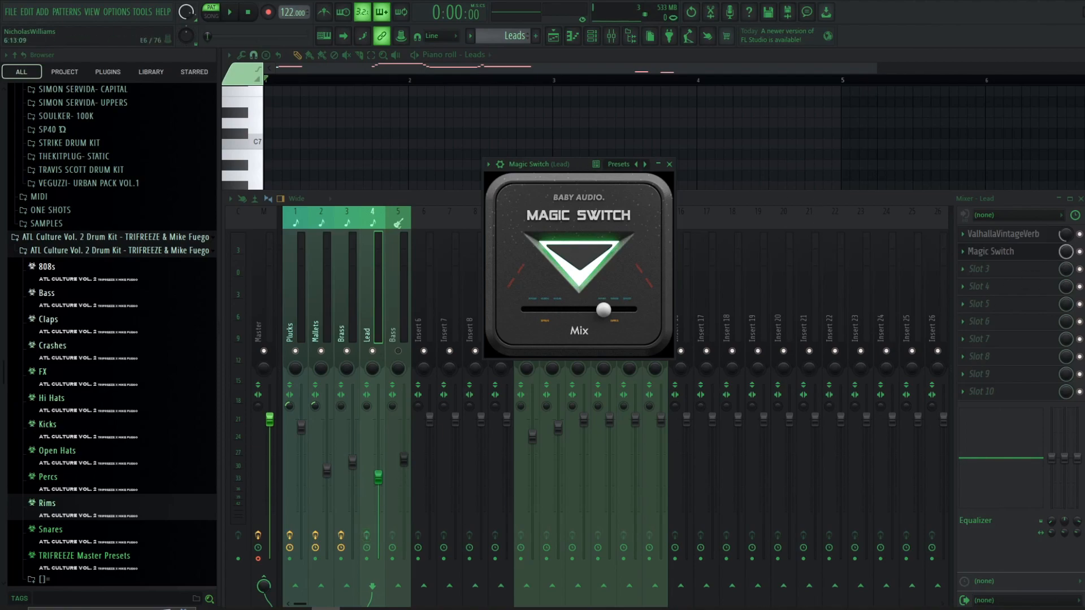
# - Play the Lead pattern, comparing it with Magic Switch switched off and on, and reopen the Magic Switch plugin
pyautogui.press('space')
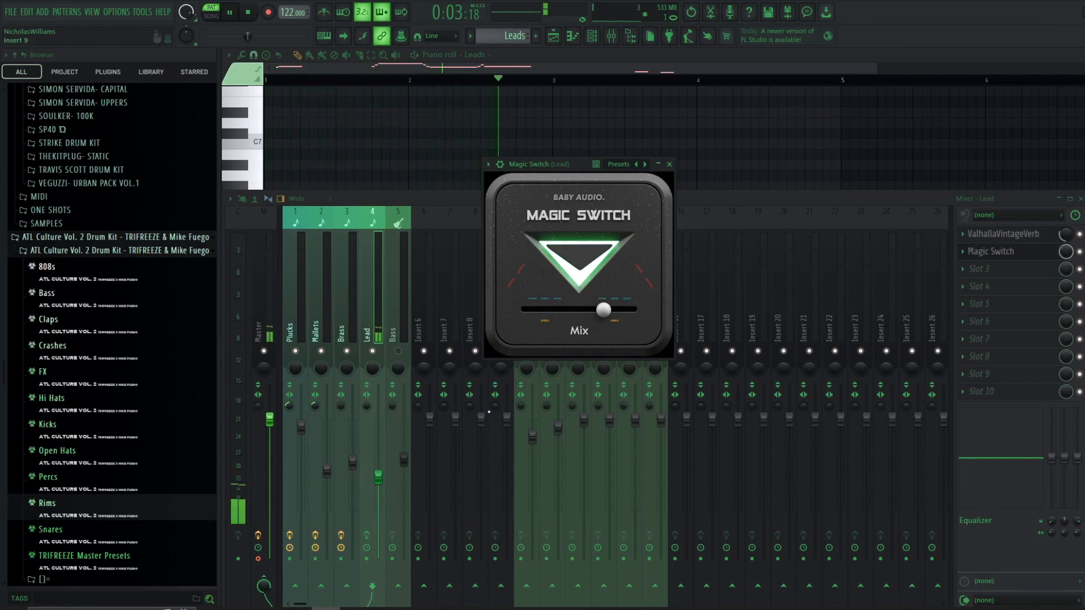
pyautogui.press('space')
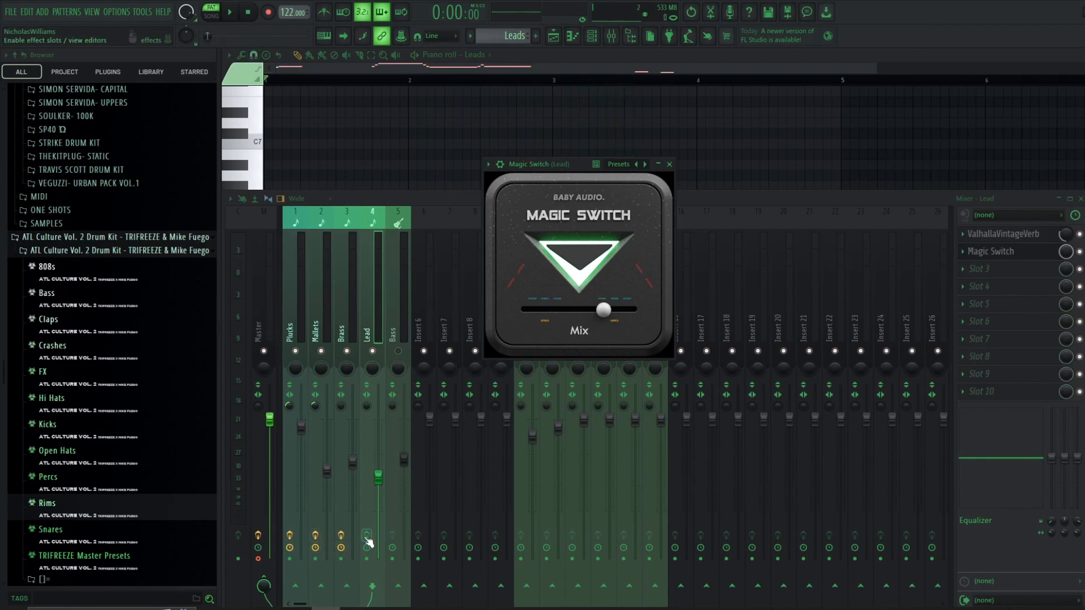
pyautogui.click(588, 260)
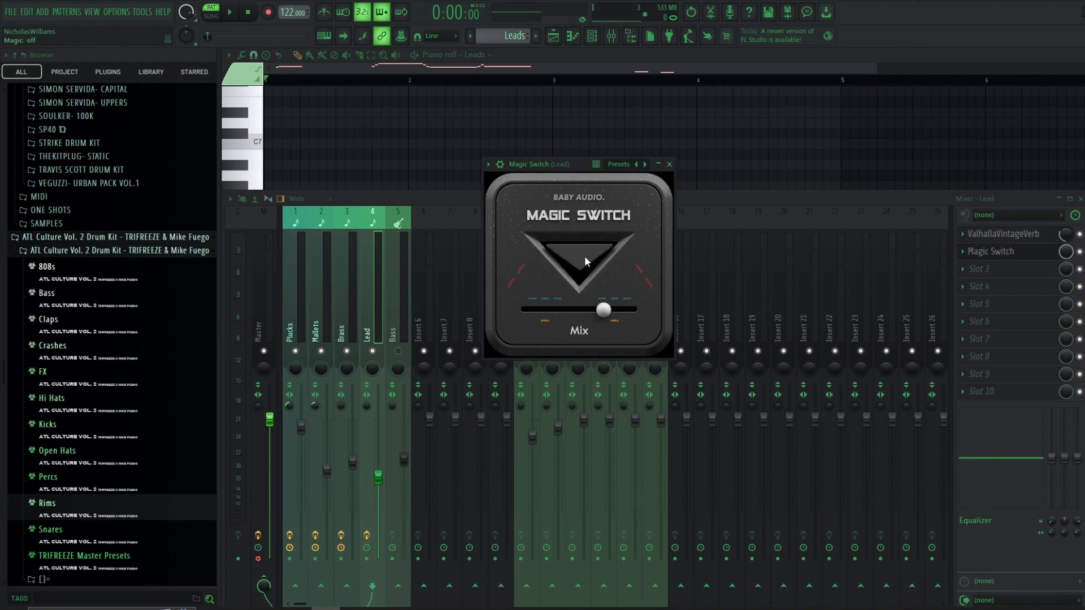
pyautogui.click(585, 257)
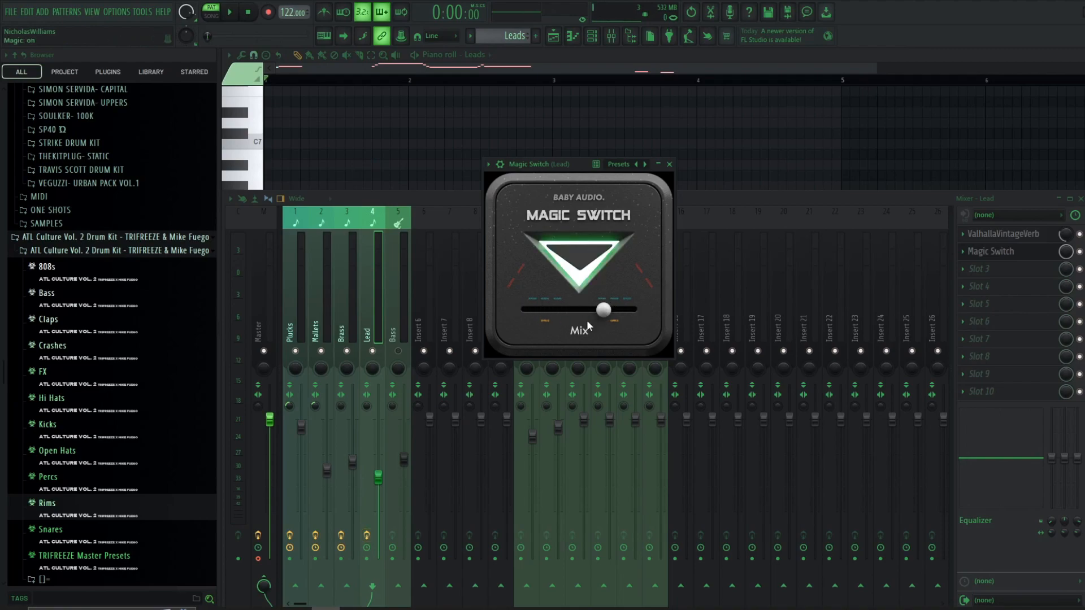
pyautogui.click(669, 164)
pyautogui.press('space')
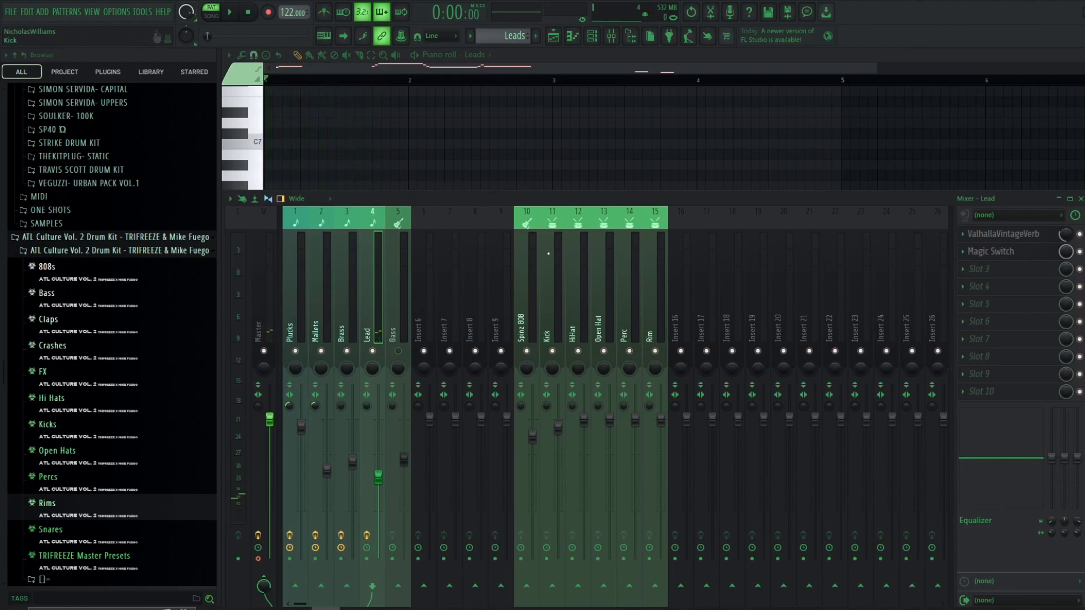
pyautogui.click(1009, 256)
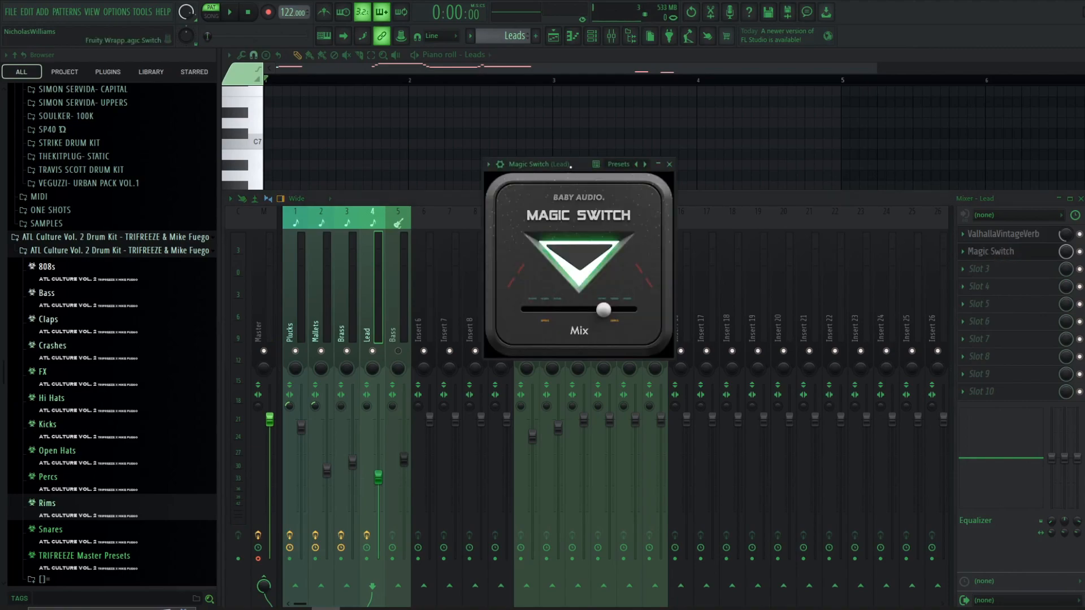
# - Close the plugin windows and unmute the Mallets, Brass, Leads and Bass tracks in the playlist
pyautogui.moveTo(570, 166)
pyautogui.mouseDown()
pyautogui.moveTo(662, 136)
pyautogui.moveTo(558, 163)
pyautogui.mouseUp()
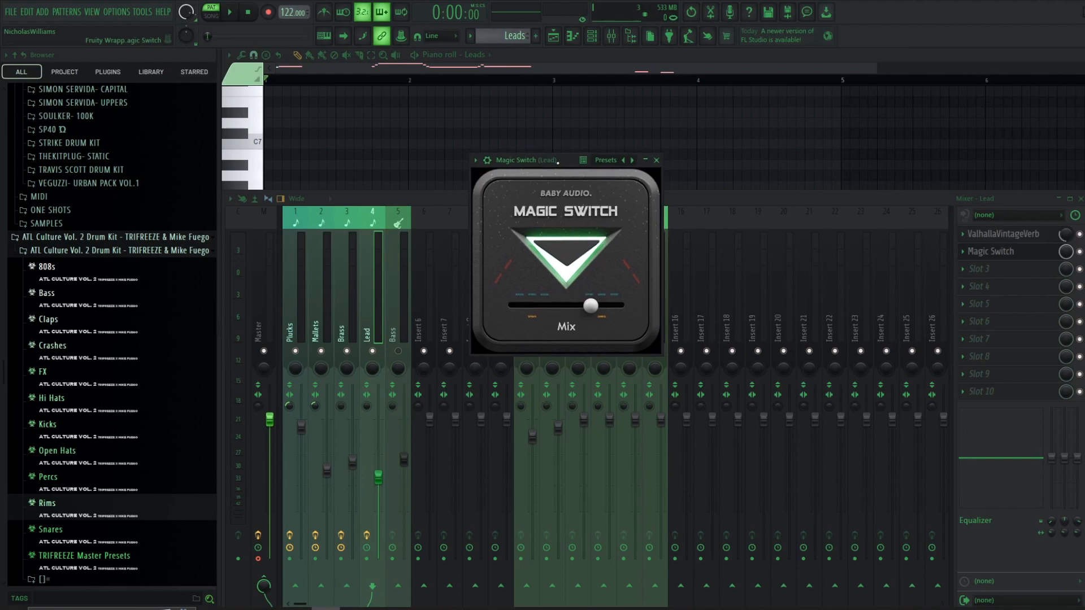
pyautogui.press('F12')
pyautogui.scroll(-2, 377, 221)
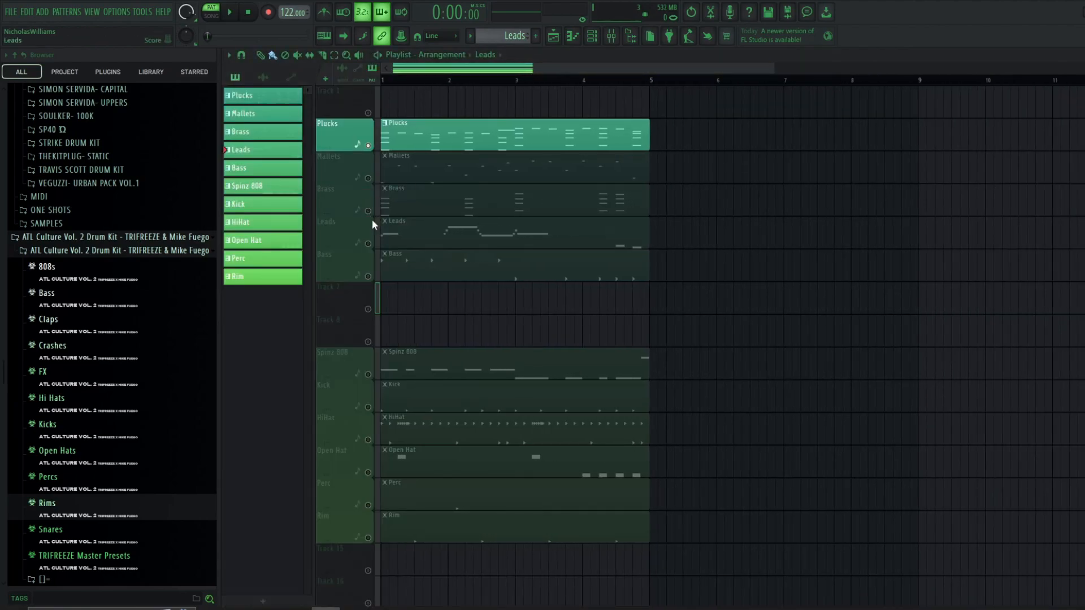
pyautogui.click(369, 275)
pyautogui.click(368, 243)
pyautogui.click(368, 211)
pyautogui.click(368, 178)
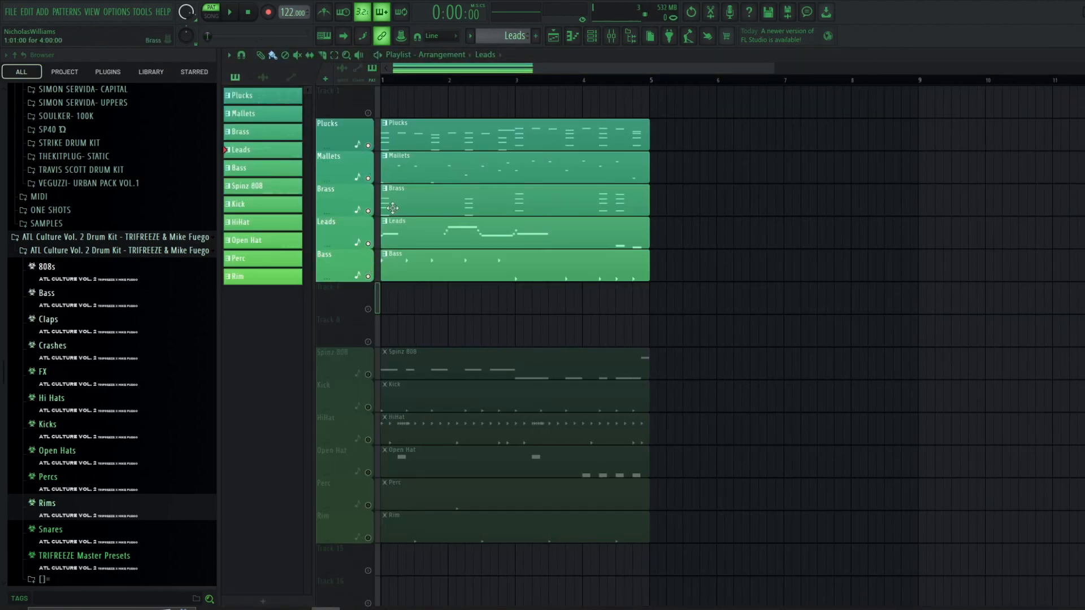
# - Play the arrangement and solo the Bass track
pyautogui.press('space')
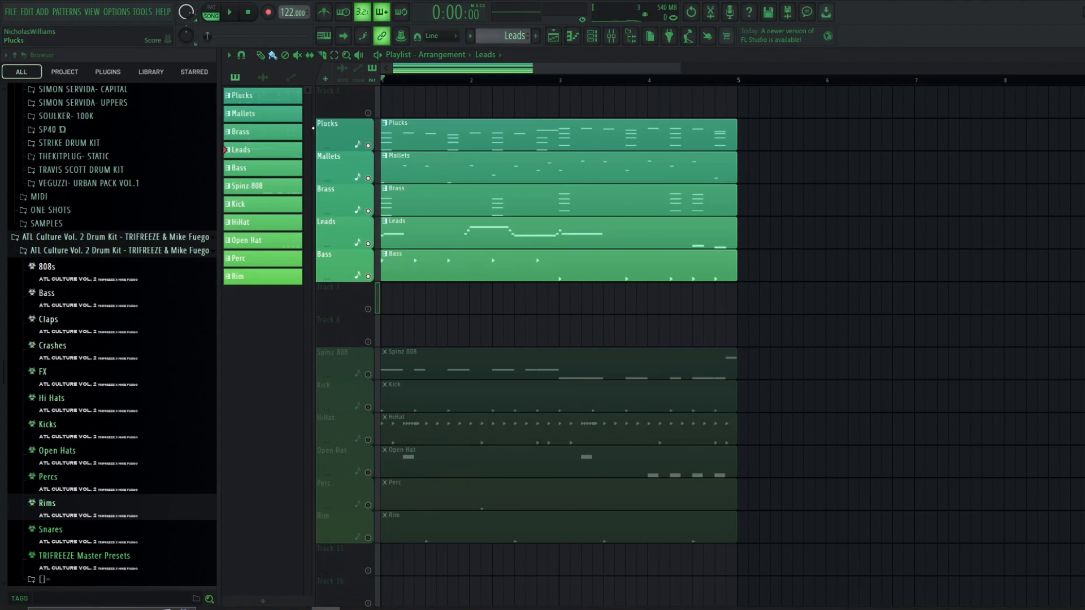
pyautogui.rightClick(368, 277)
pyautogui.scroll(3, 511, 177)
pyautogui.scroll(-4, 511, 177)
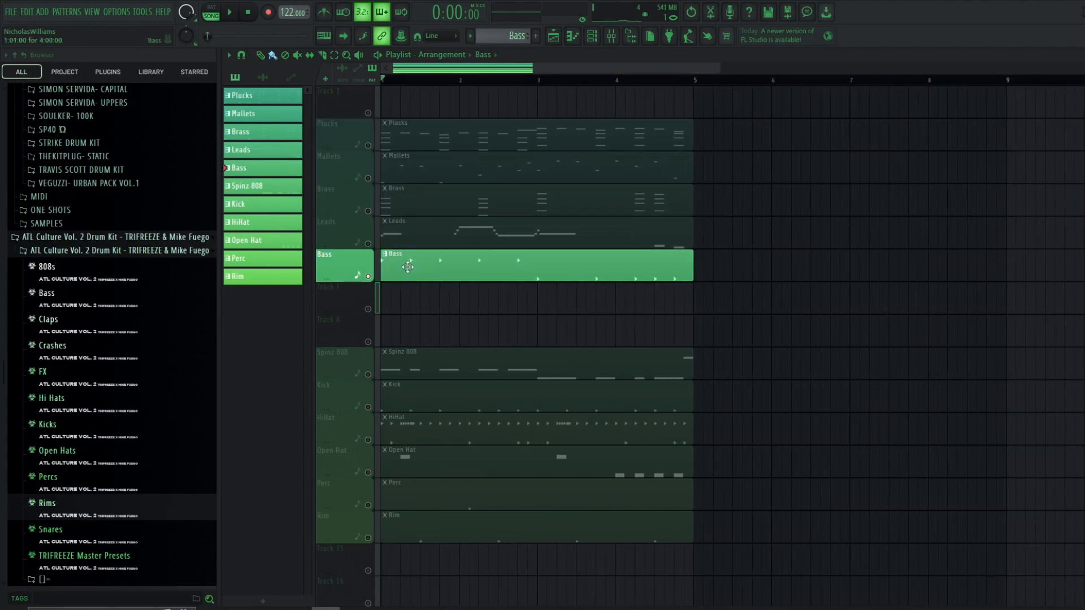
# - Open the Bass pattern in the piano roll and examine its notes before returning to the playlist
pyautogui.doubleClick(405, 271)
pyautogui.scroll(-2, 435, 265)
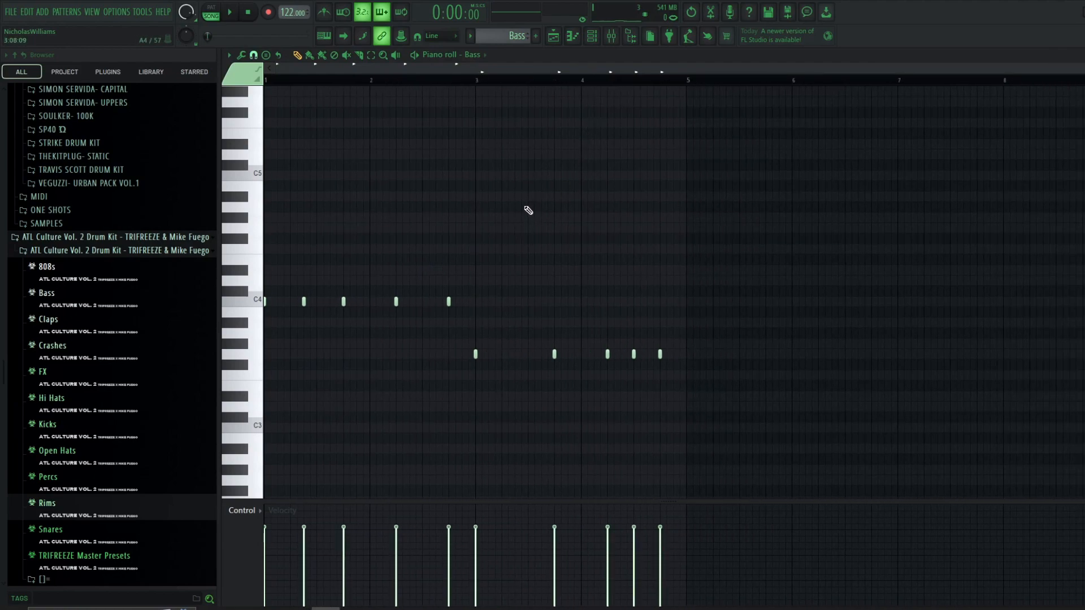
pyautogui.scroll(3, 463, 85)
pyautogui.scroll(2, 509, 82)
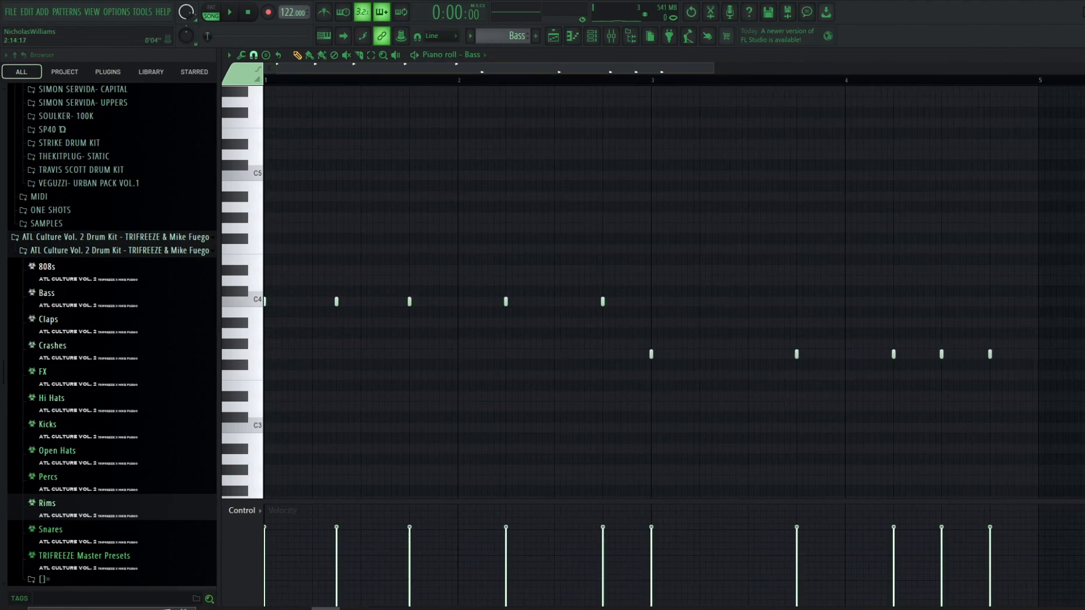
pyautogui.scroll(-1, 748, 279)
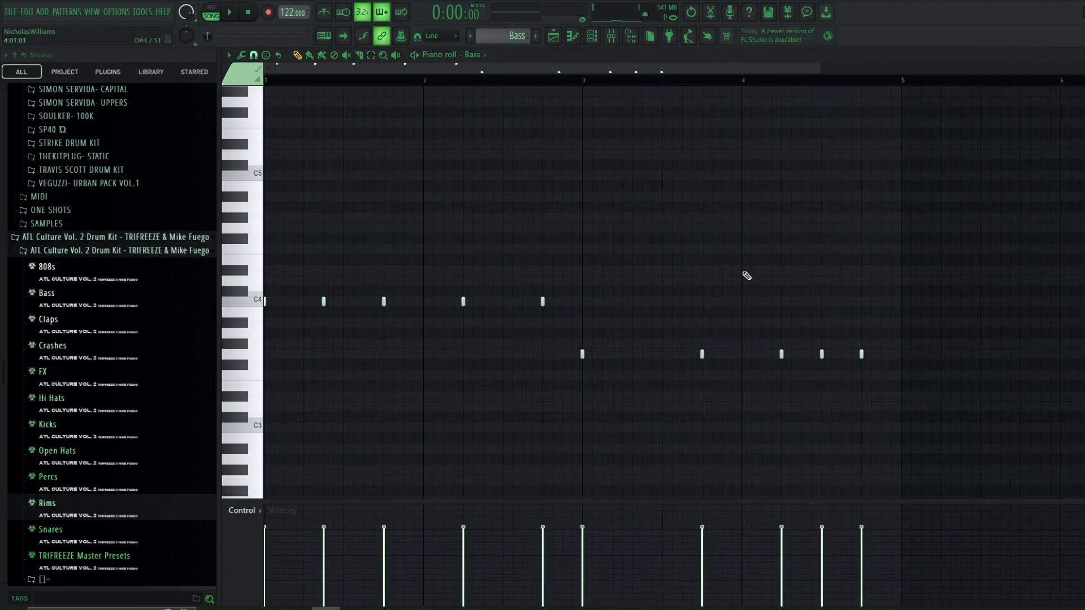
pyautogui.press('F5')
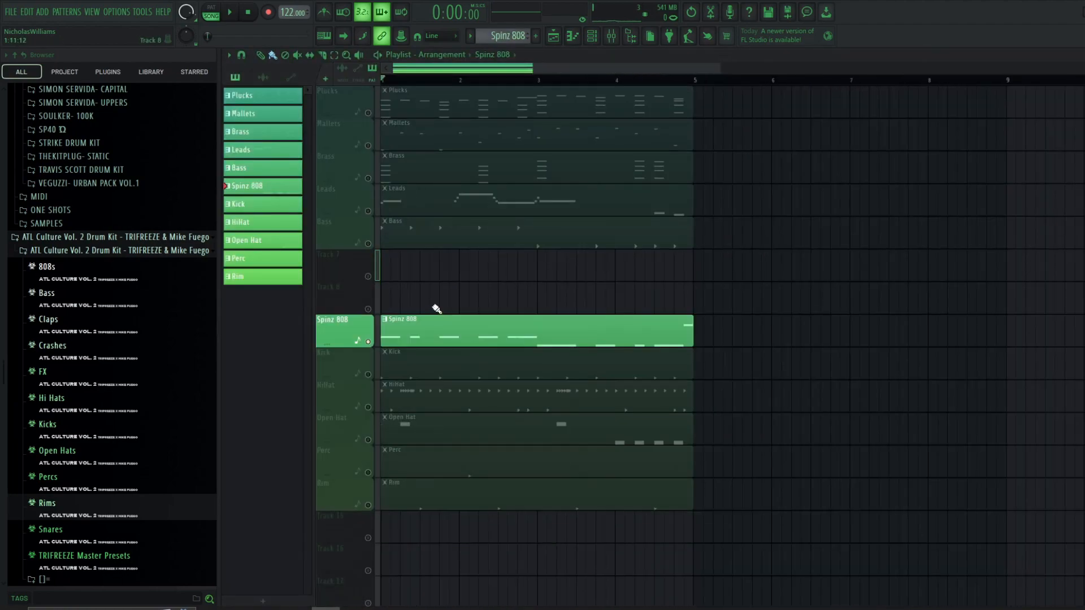
# - Open the Spinz 808 pattern in the piano roll from the channel rack
pyautogui.scroll(1, 446, 310)
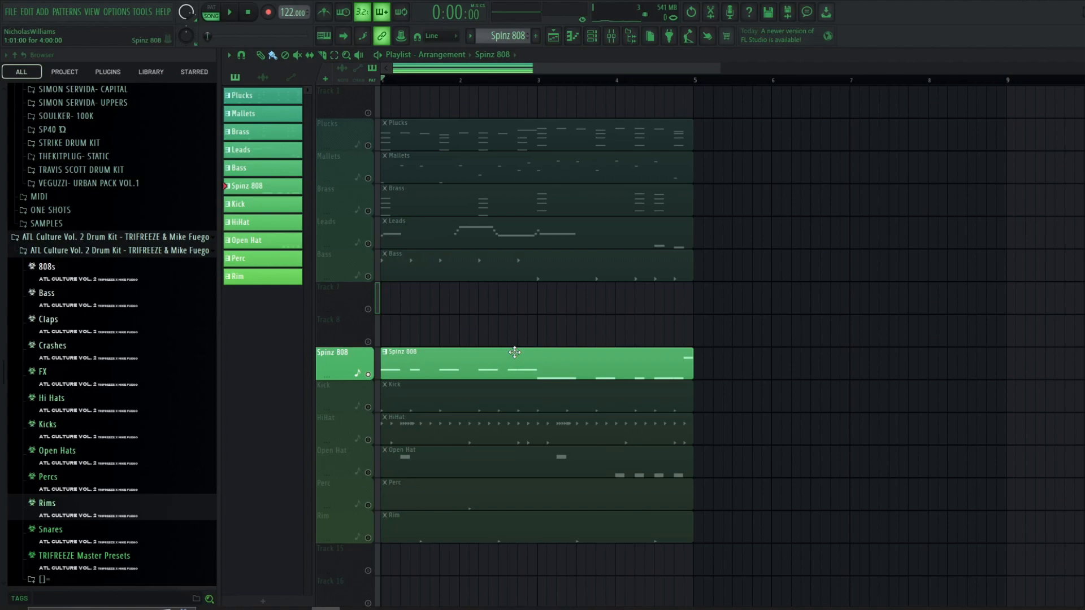
pyautogui.click(601, 41)
pyautogui.rightClick(344, 465)
pyautogui.click(419, 446)
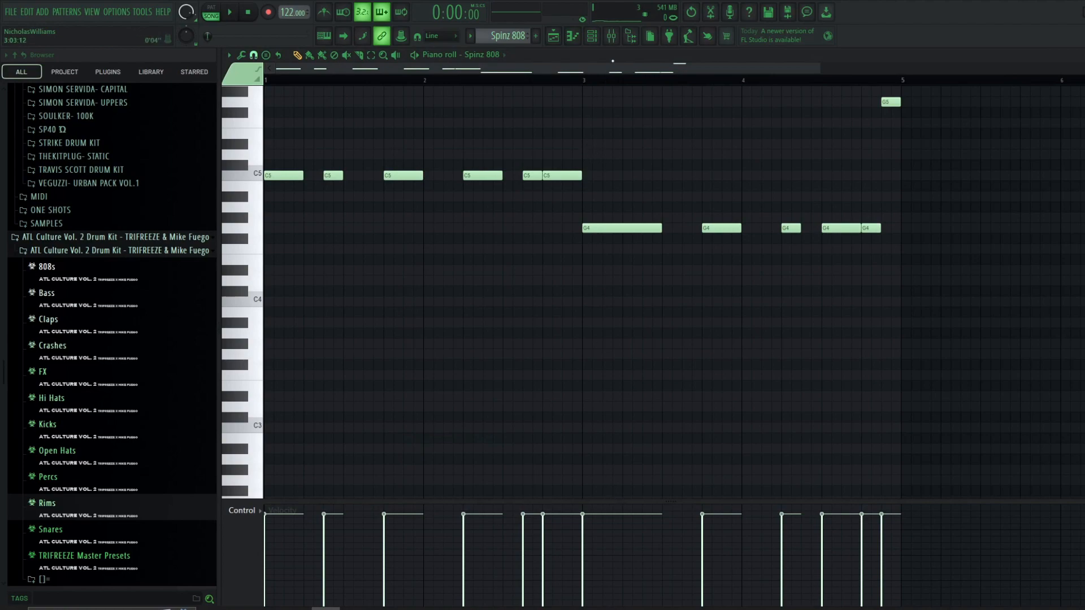
pyautogui.click(592, 37)
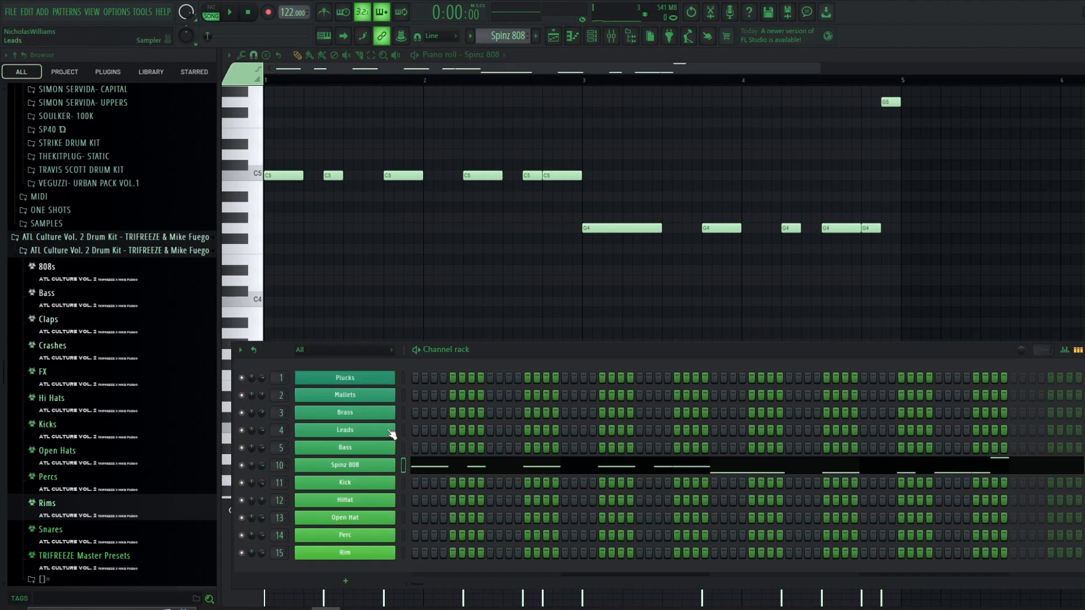
pyautogui.click(459, 176)
# - Look over the mixer and the Spinz 808 notes, then return to the playlist
pyautogui.click(611, 36)
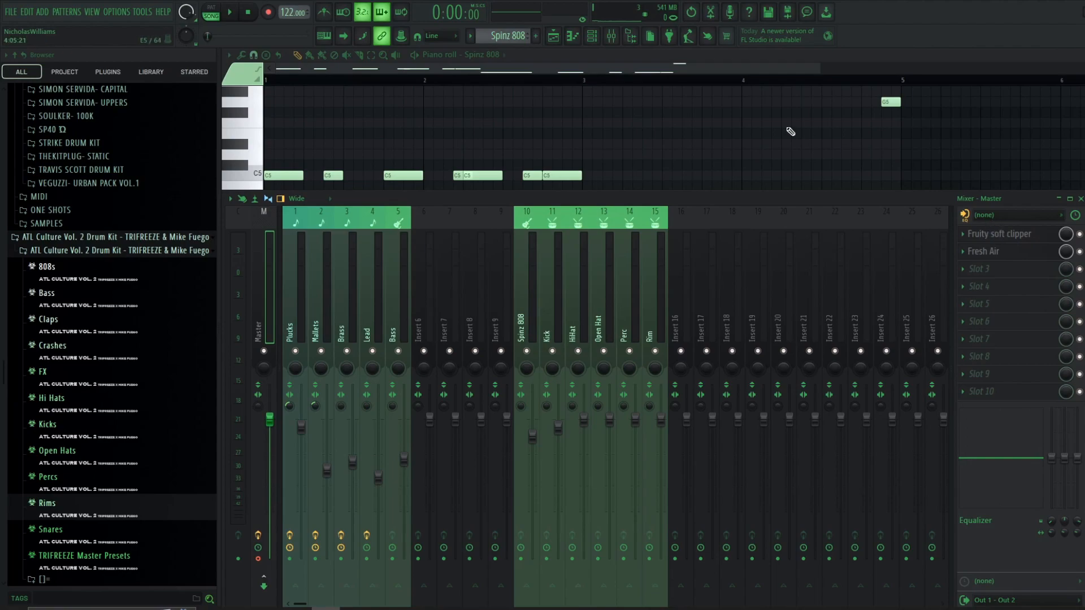
pyautogui.click(612, 36)
pyautogui.scroll(7, 601, 246)
pyautogui.scroll(-1, 648, 243)
pyautogui.moveTo(273, 203); pyautogui.dragTo(793, 509)
pyautogui.scroll(2, 501, 397)
pyautogui.moveTo(265, 309); pyautogui.dragTo(539, 364)
pyautogui.click(554, 36)
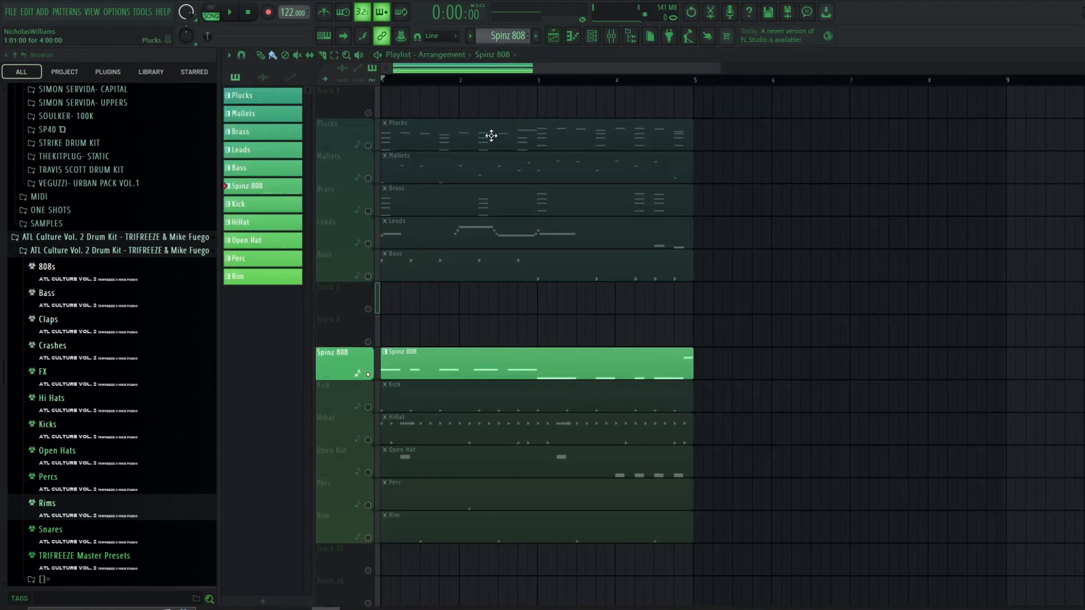
# - Open the Plucks pattern in the piano roll and select its lowest chord notes
pyautogui.doubleClick(491, 135)
pyautogui.scroll(-4, 375, 326)
pyautogui.scroll(-4, 286, 394)
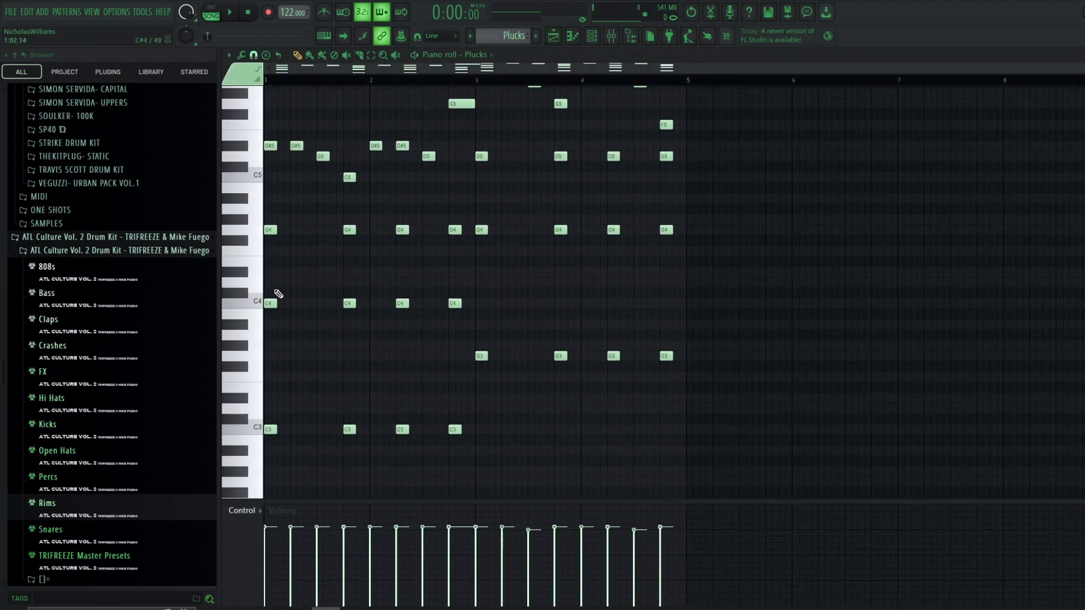
pyautogui.moveTo(270, 348); pyautogui.dragTo(699, 467)
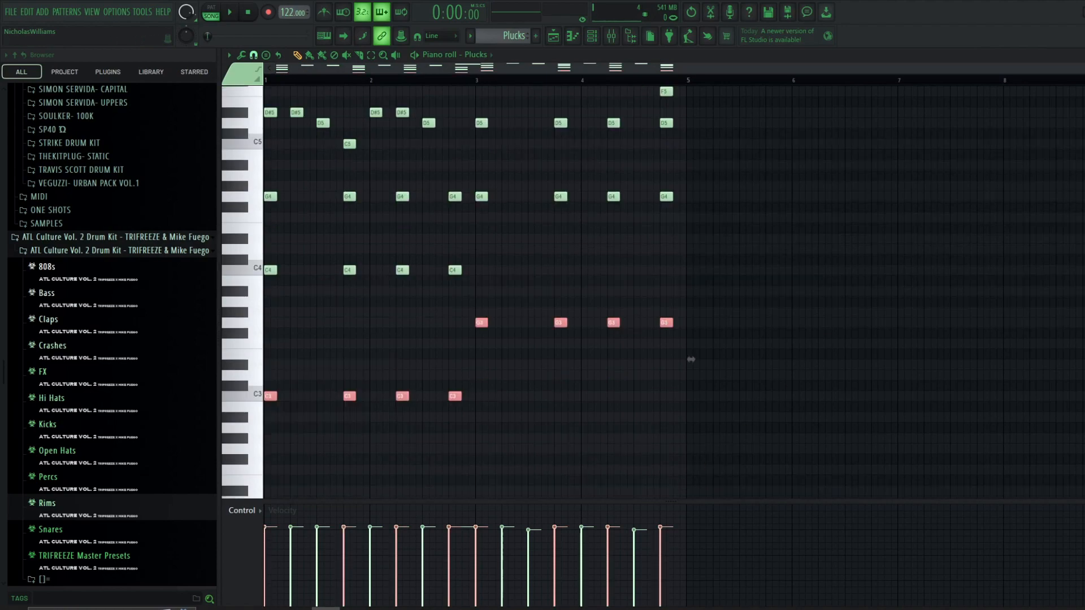
pyautogui.press('F5')
# - Open the Spinz 808 pattern in the piano roll, select all its notes and play it
pyautogui.doubleClick(459, 355)
pyautogui.scroll(5, 388, 274)
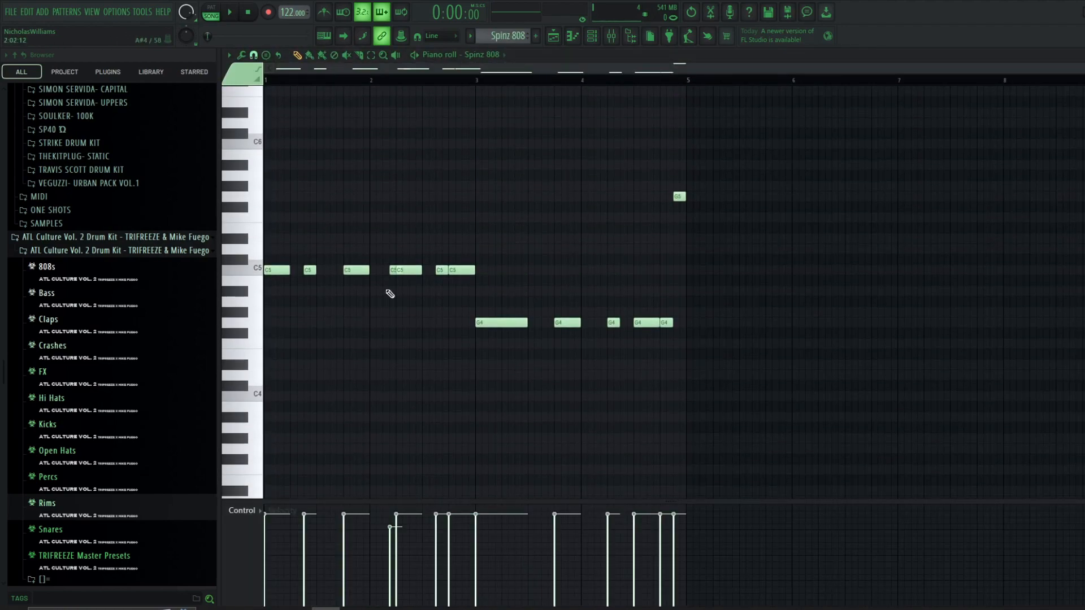
pyautogui.scroll(2, 438, 291)
pyautogui.scroll(4, 305, 296)
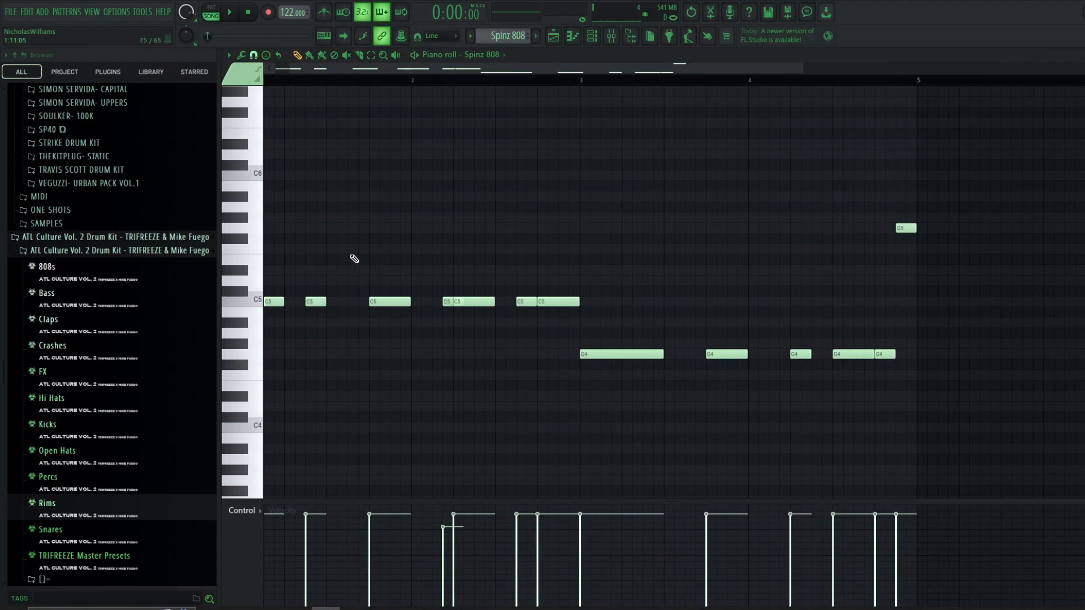
pyautogui.hotkey('ctrl', 'a')
pyautogui.scroll(-2, 534, 197)
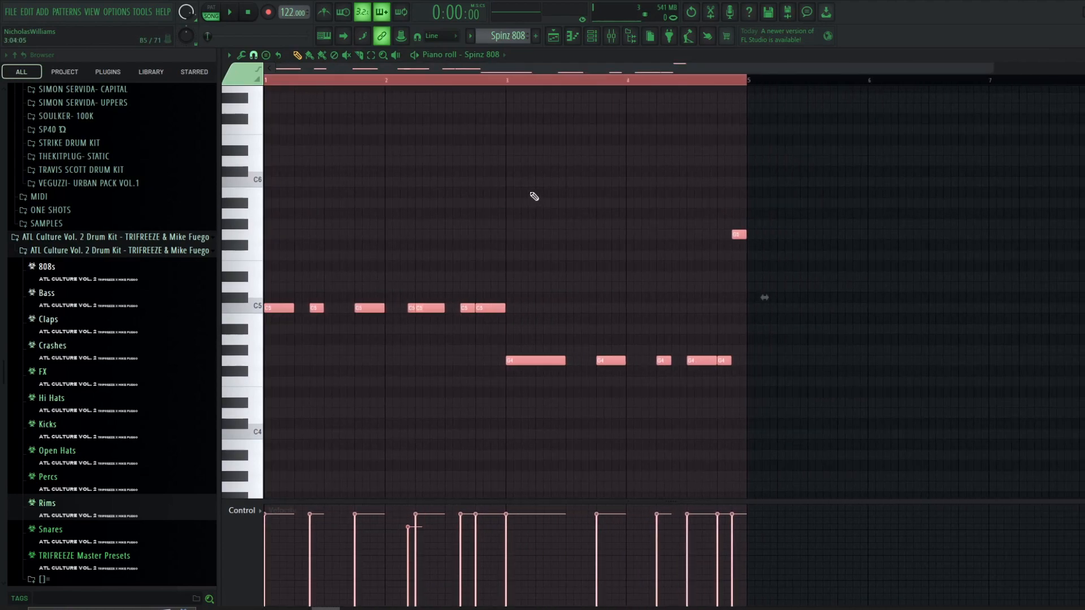
pyautogui.press('space')
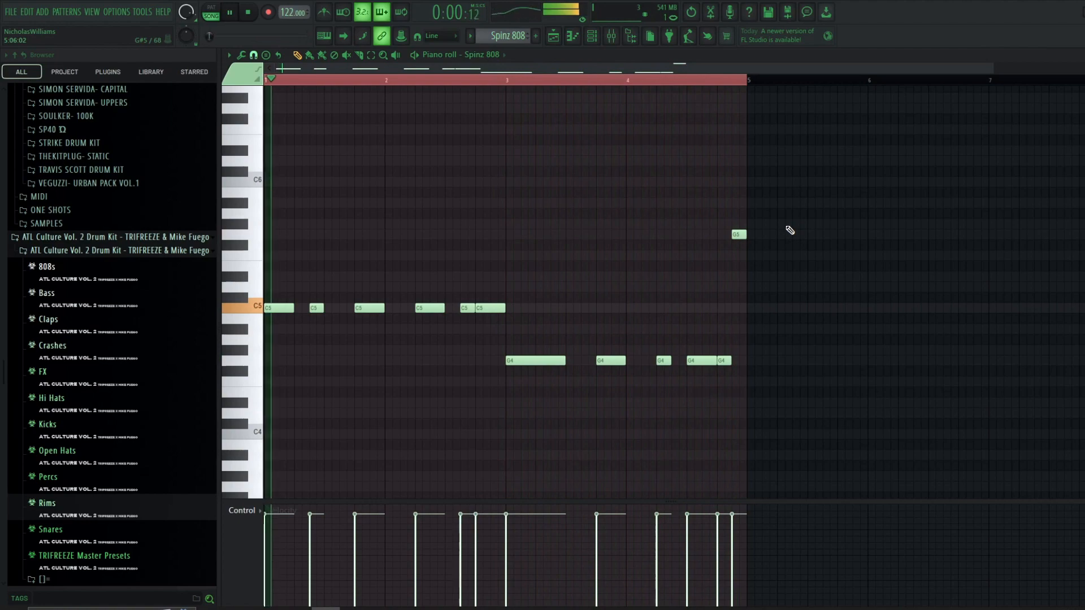
pyautogui.press('space')
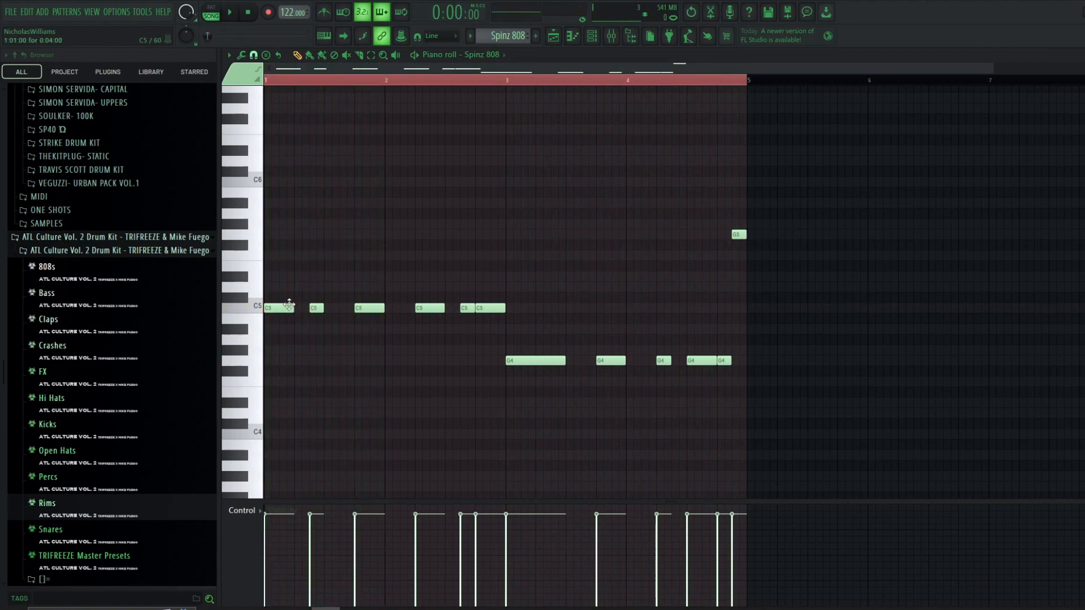
# - Open the Spinz 808 sampler settings and view its envelope section
pyautogui.click(593, 37)
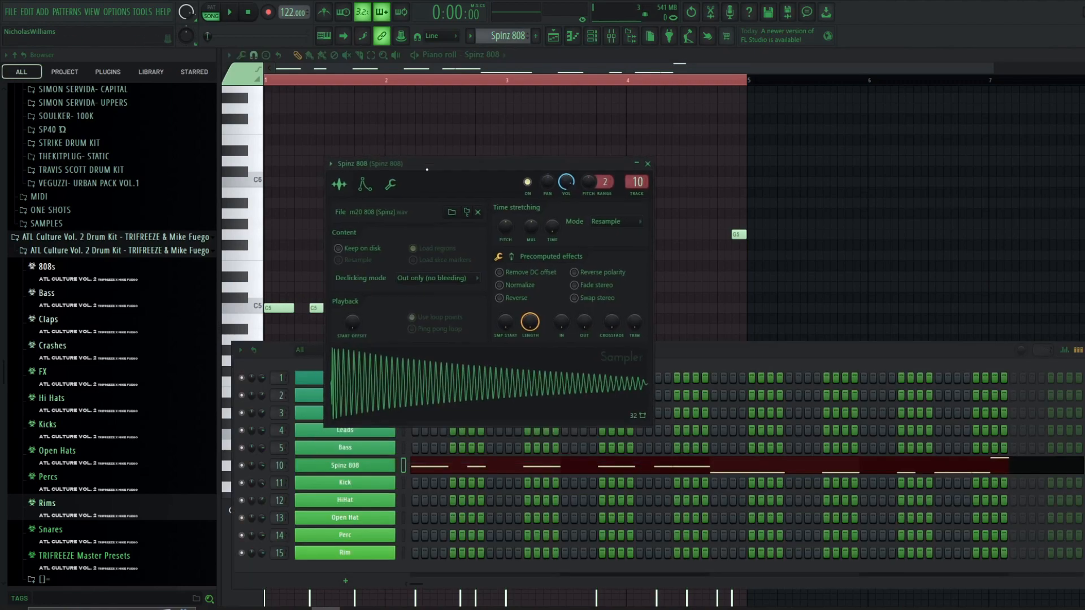
pyautogui.click(362, 196)
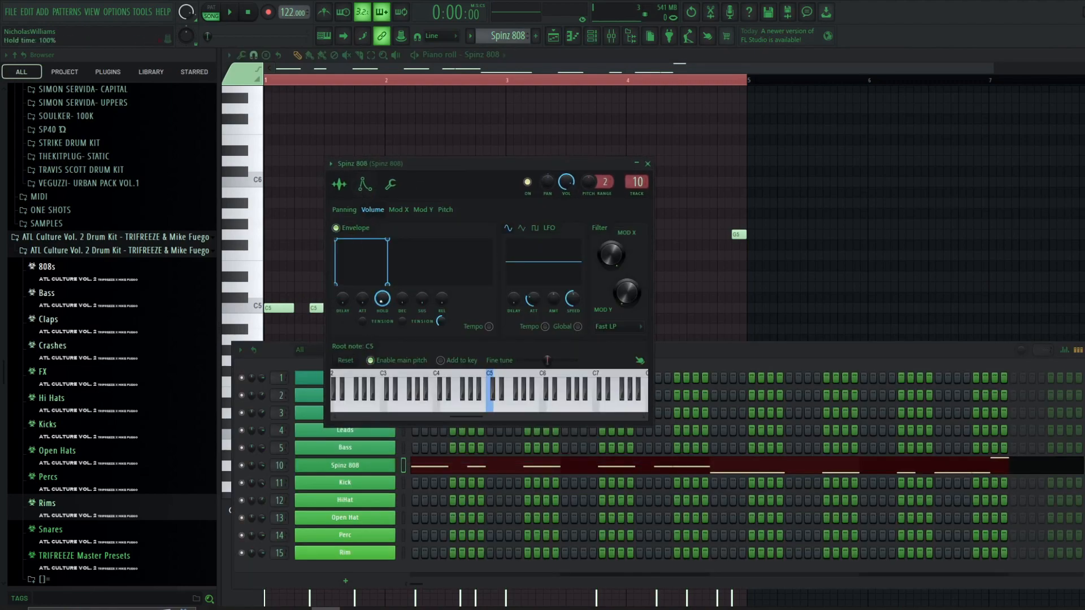
pyautogui.press('F7')
# - Switch the piano roll to the Kick pattern and view its notes and channel rack steps
pyautogui.scroll(2, 443, 311)
pyautogui.scroll(-2, 507, 318)
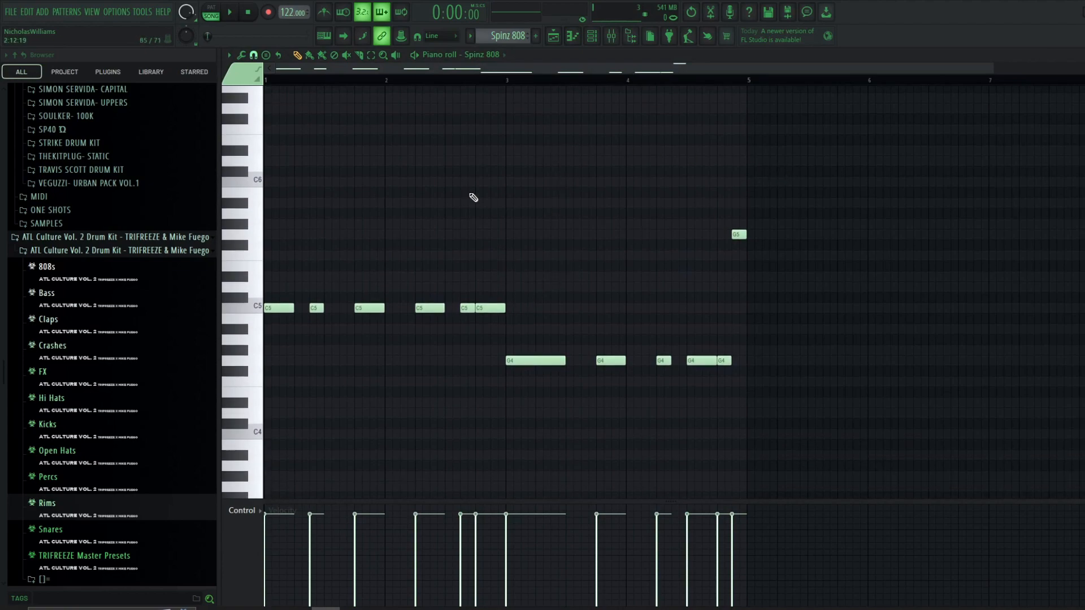
pyautogui.press('F7')
pyautogui.scroll(-1, 512, 36)
pyautogui.press('F7')
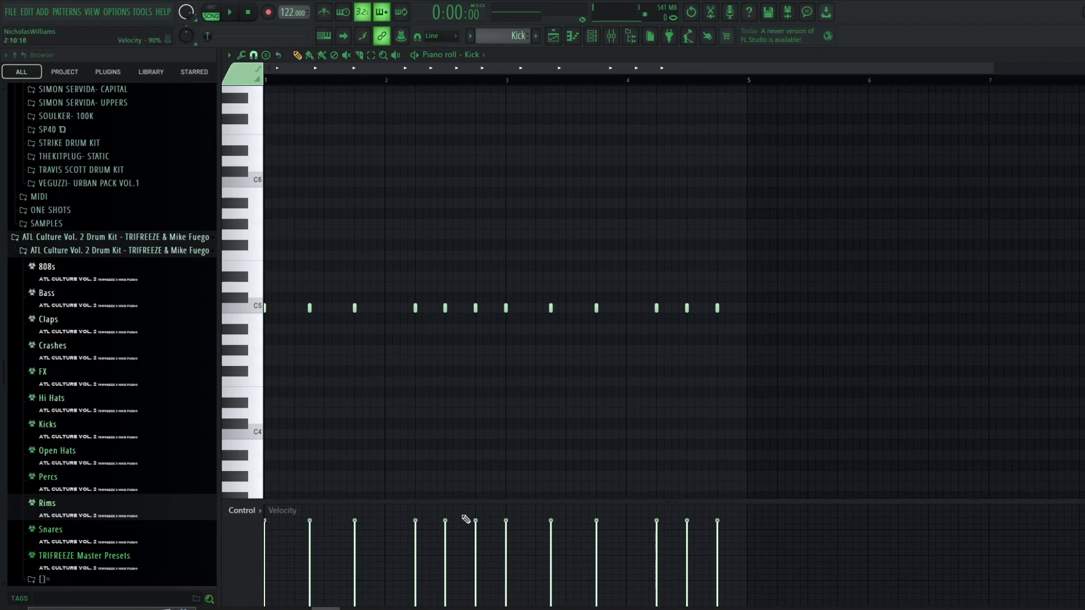
pyautogui.click(593, 37)
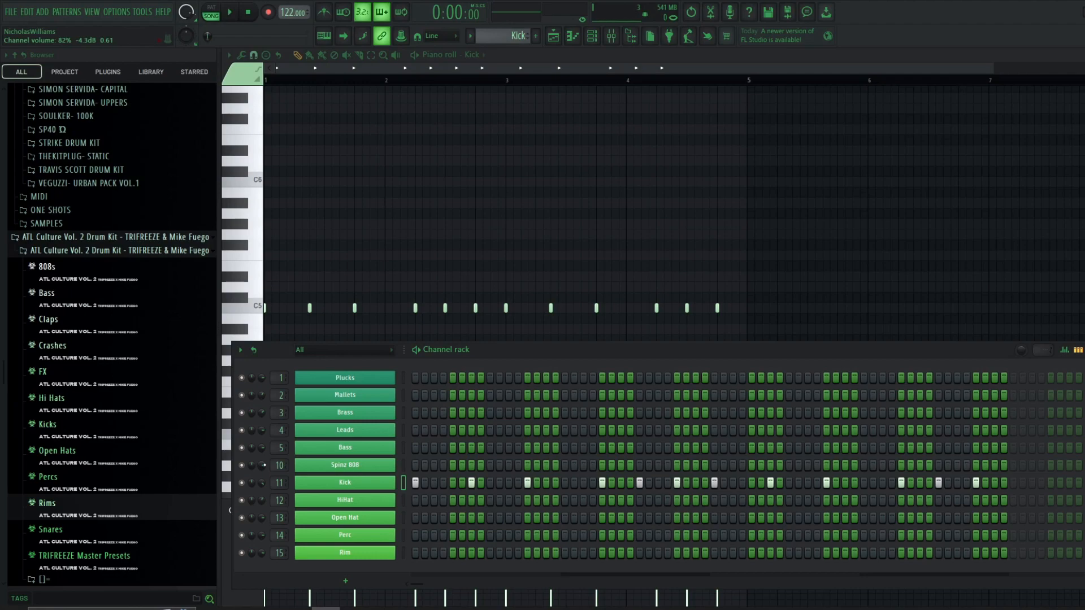
pyautogui.press('F5')
# - Unmute the Kick track alongside Spinz 808 and play the arrangement
pyautogui.keyDown('ctrl'); pyautogui.click(376, 309); pyautogui.keyUp('ctrl')
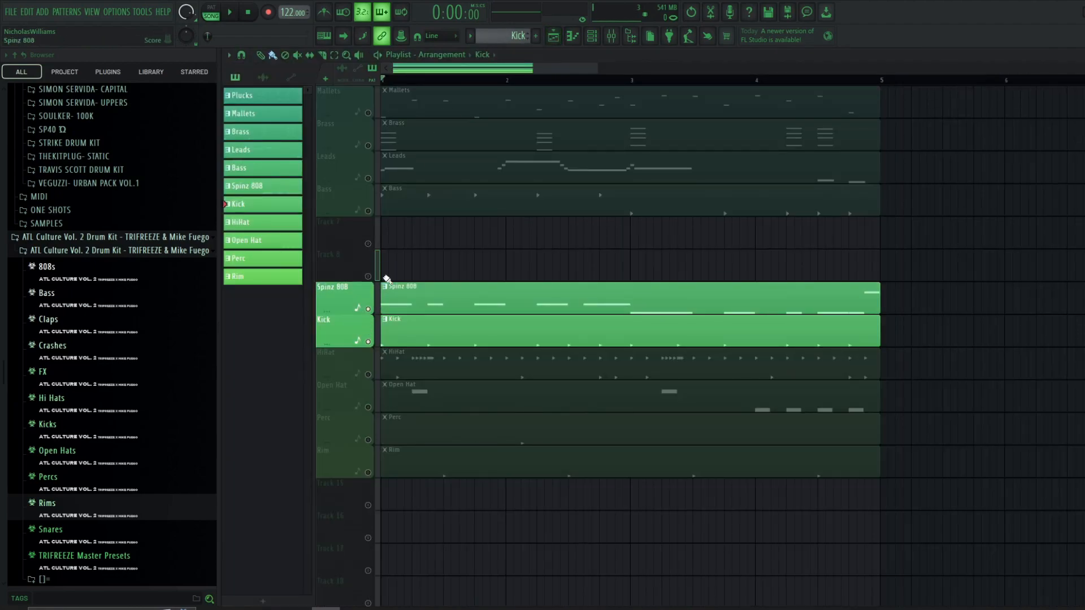
pyautogui.press('space')
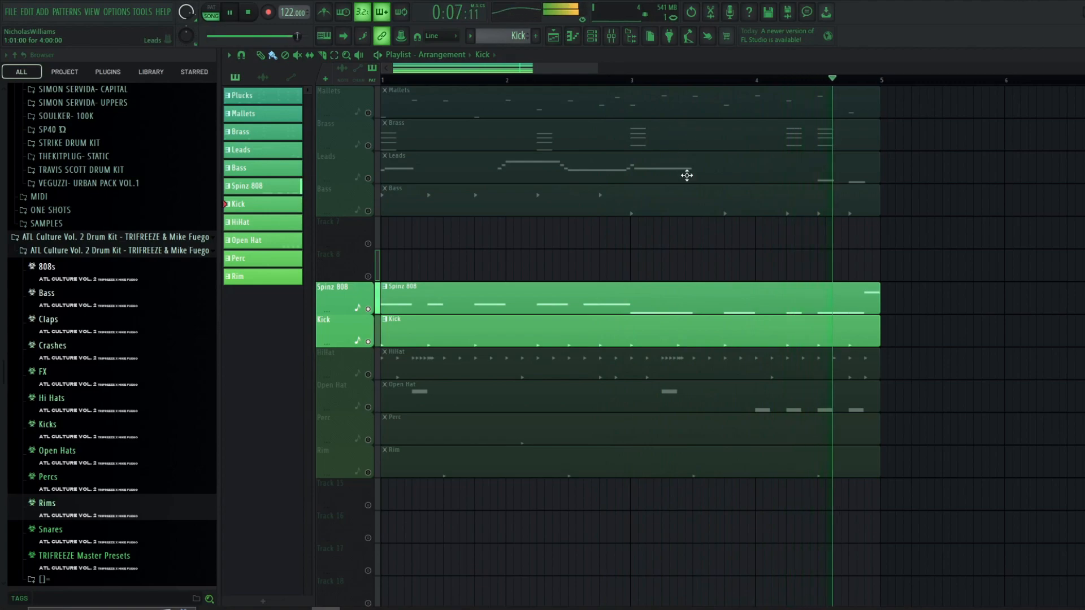
pyautogui.press('space')
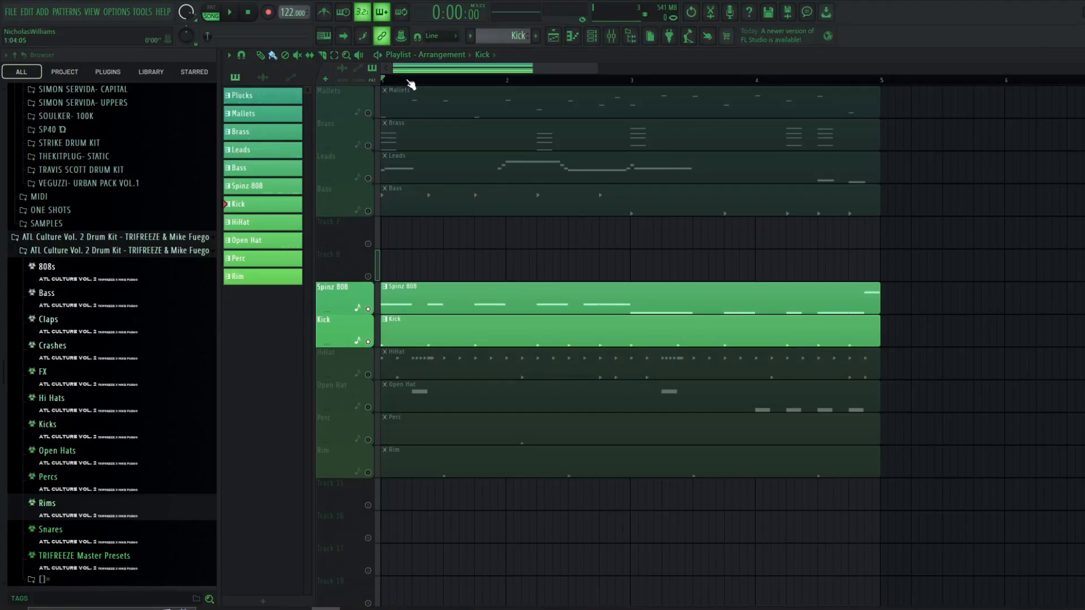
# - Zoom into the arrangement and play it from different points in the timeline
pyautogui.scroll(4, 388, 299)
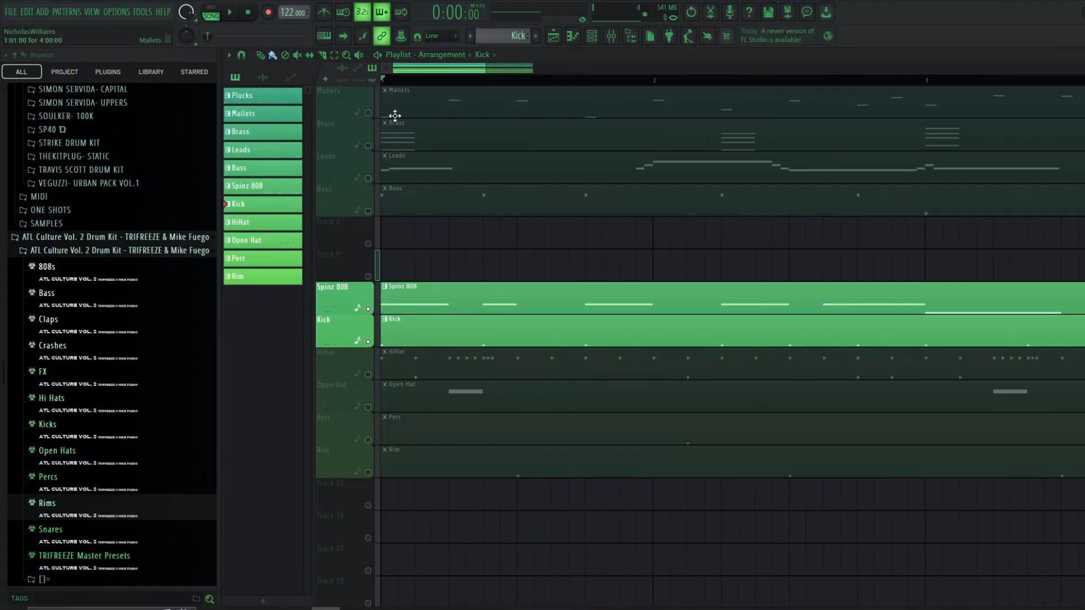
pyautogui.click(482, 80)
pyautogui.hscroll(1, 580, 71)
pyautogui.click(535, 79)
pyautogui.click(552, 79)
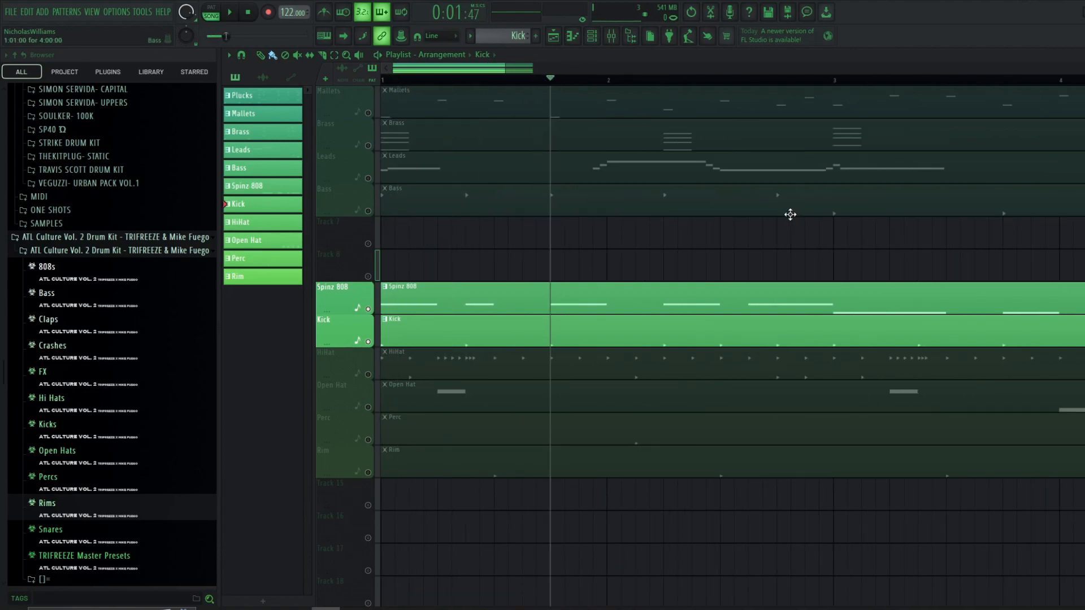
pyautogui.scroll(1, 654, 304)
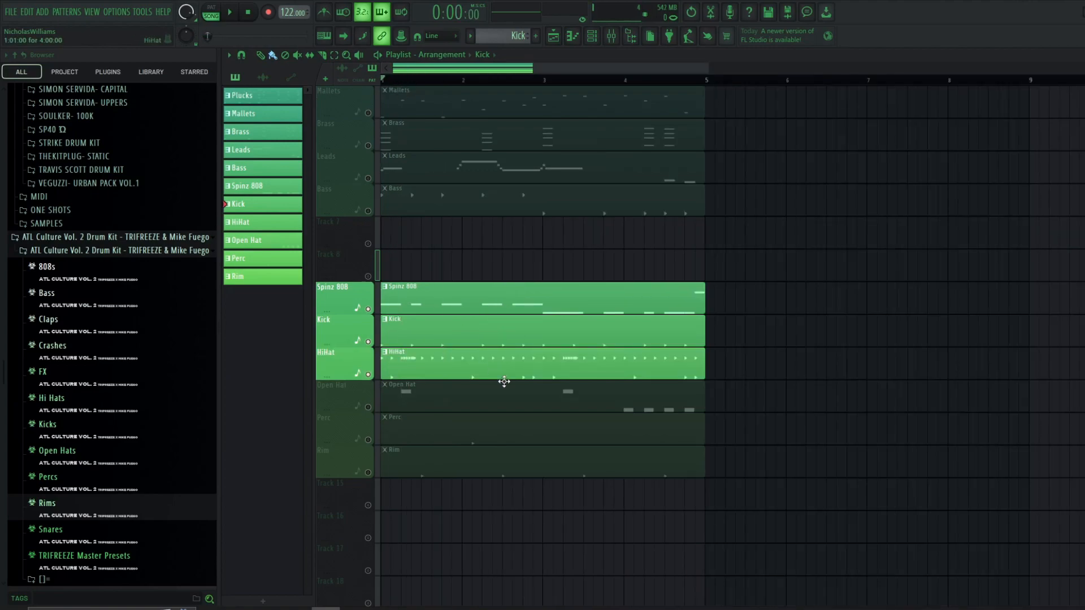
# - Open the HiHat pattern in the piano roll, then return to the playlist with the channel rack
pyautogui.doubleClick(498, 364)
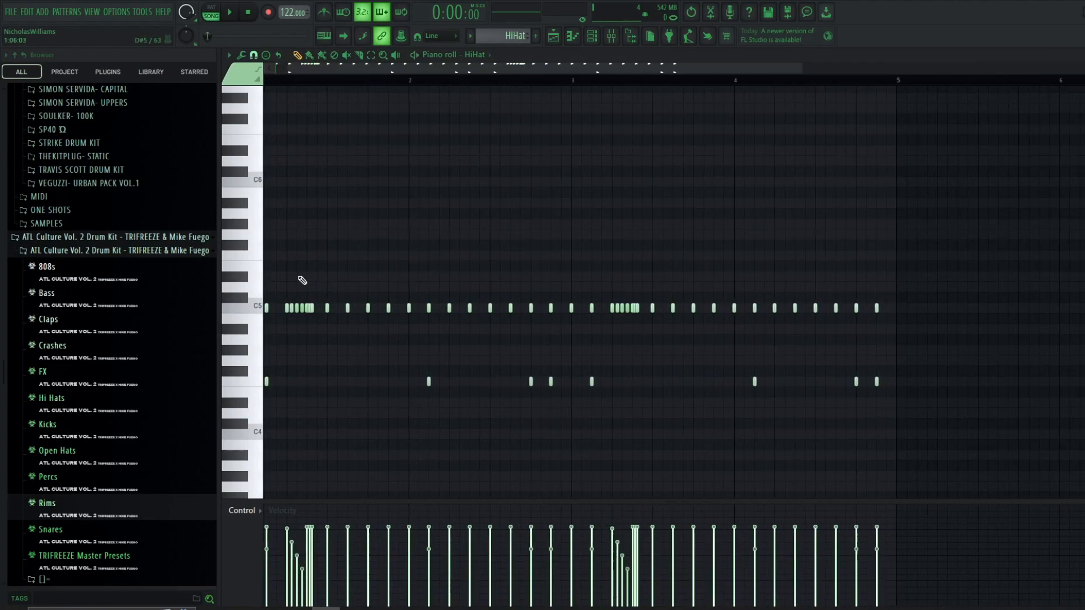
pyautogui.scroll(3, 308, 277)
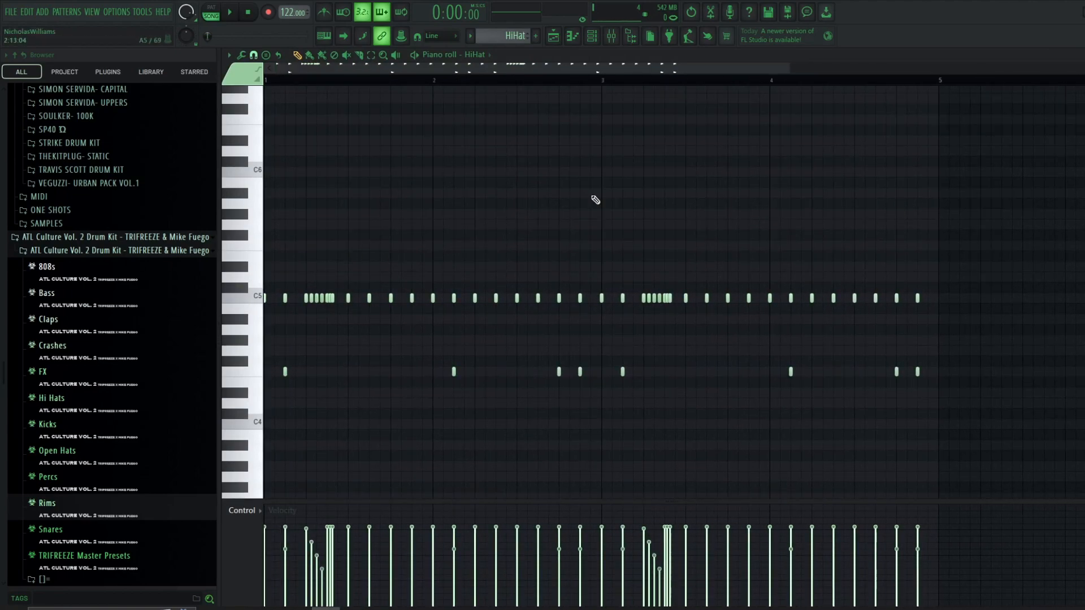
pyautogui.click(1079, 55)
pyautogui.click(591, 36)
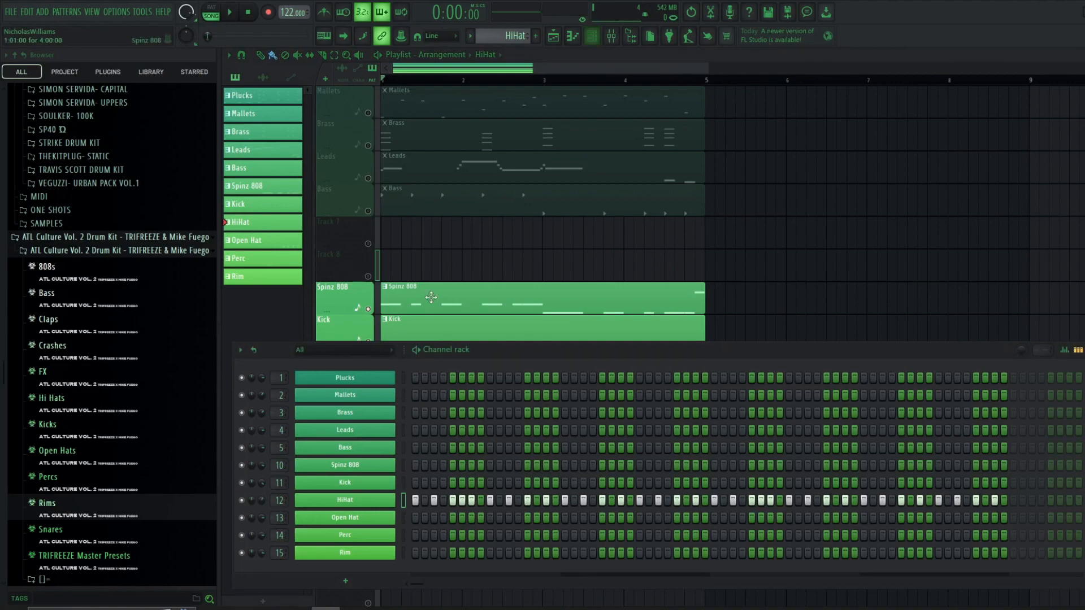
# - Open the HiHat pattern in the piano roll and zoom in on its hi-hat notes
pyautogui.rightClick(382, 506)
pyautogui.rightClick(387, 504)
pyautogui.click(419, 441)
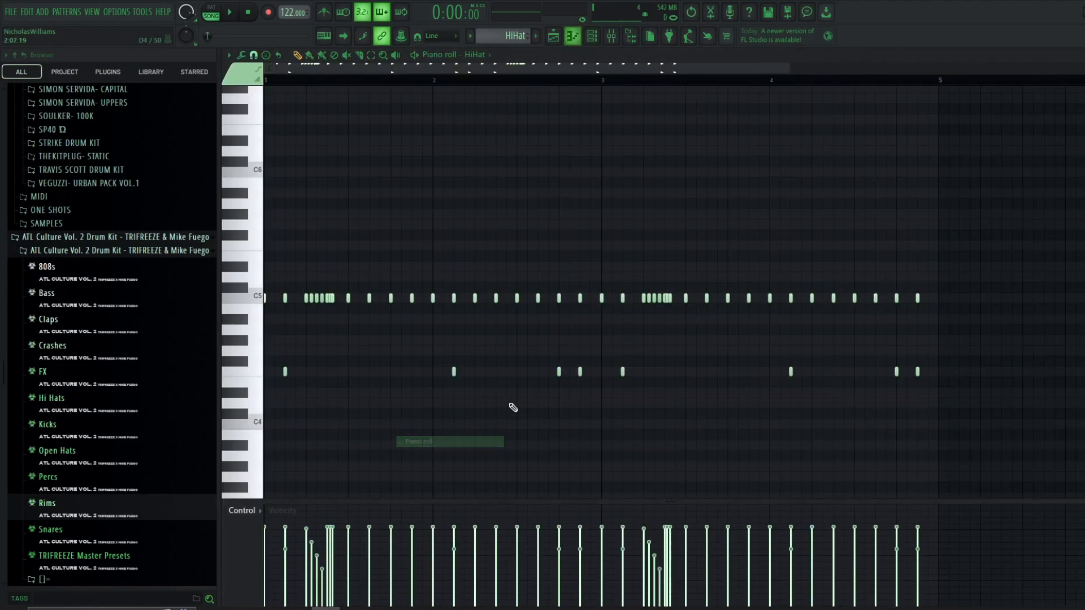
pyautogui.moveTo(399, 263); pyautogui.dragTo(625, 332)
pyautogui.moveTo(704, 262); pyautogui.dragTo(937, 324)
pyautogui.click(253, 54)
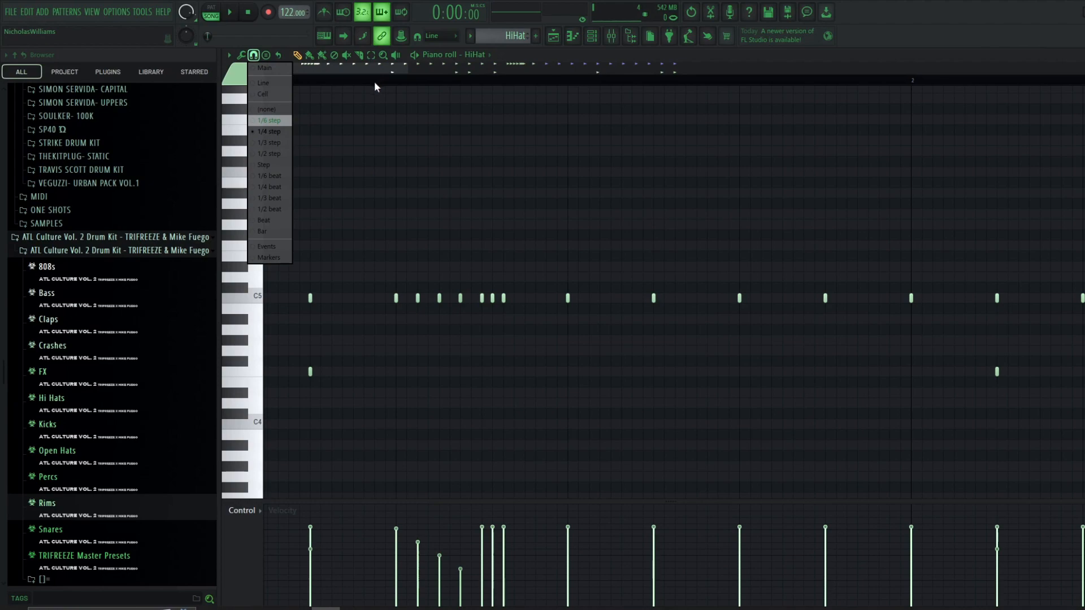
pyautogui.scroll(3, 396, 237)
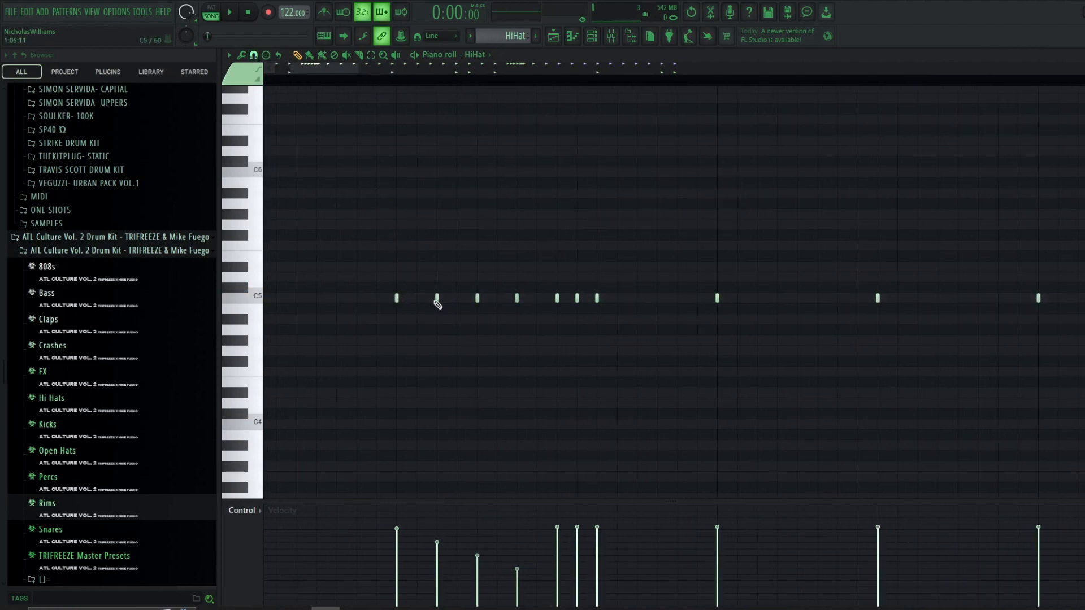
pyautogui.scroll(2, 401, 334)
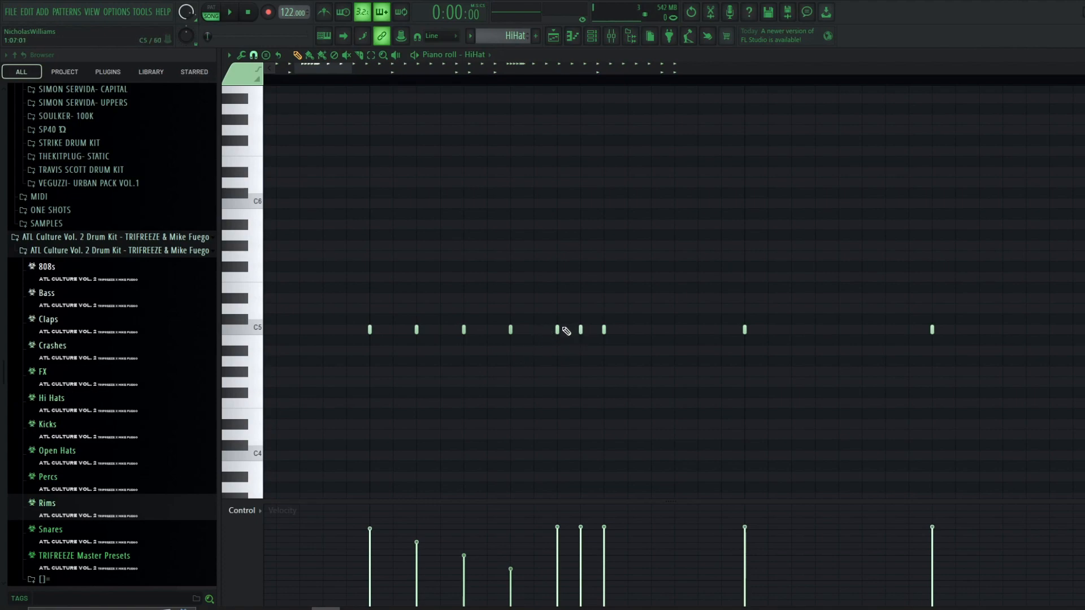
pyautogui.scroll(-3, 366, 327)
# - Select the first run of hi-hat roll notes and taper their velocities downward
pyautogui.moveTo(335, 294); pyautogui.dragTo(453, 369)
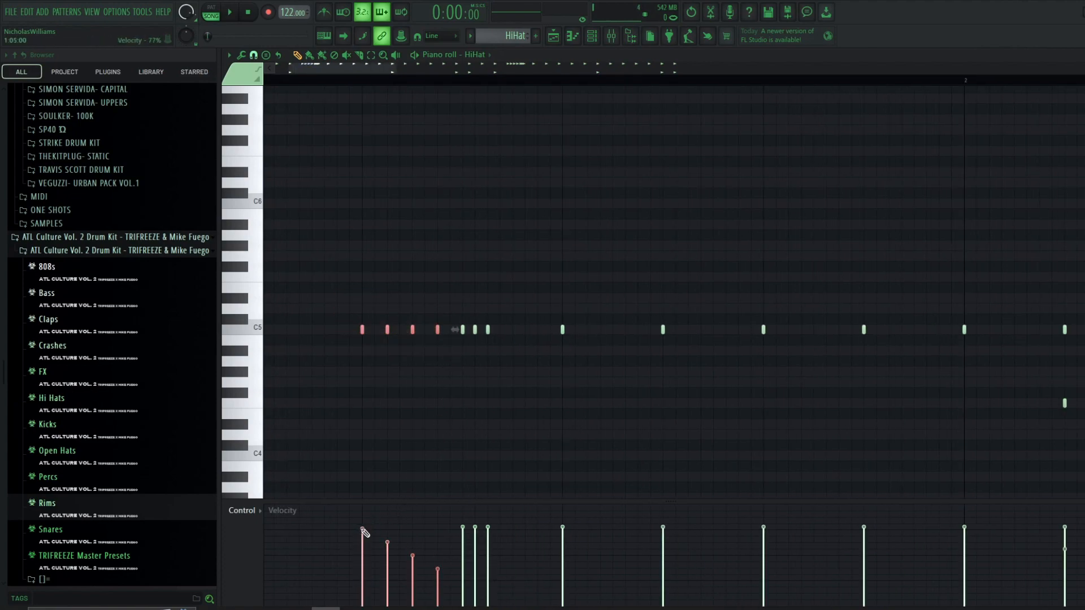
pyautogui.moveTo(399, 539)
pyautogui.mouseDown()
pyautogui.moveTo(463, 550)
pyautogui.moveTo(446, 576)
pyautogui.moveTo(442, 523)
pyautogui.moveTo(449, 589)
pyautogui.mouseUp()
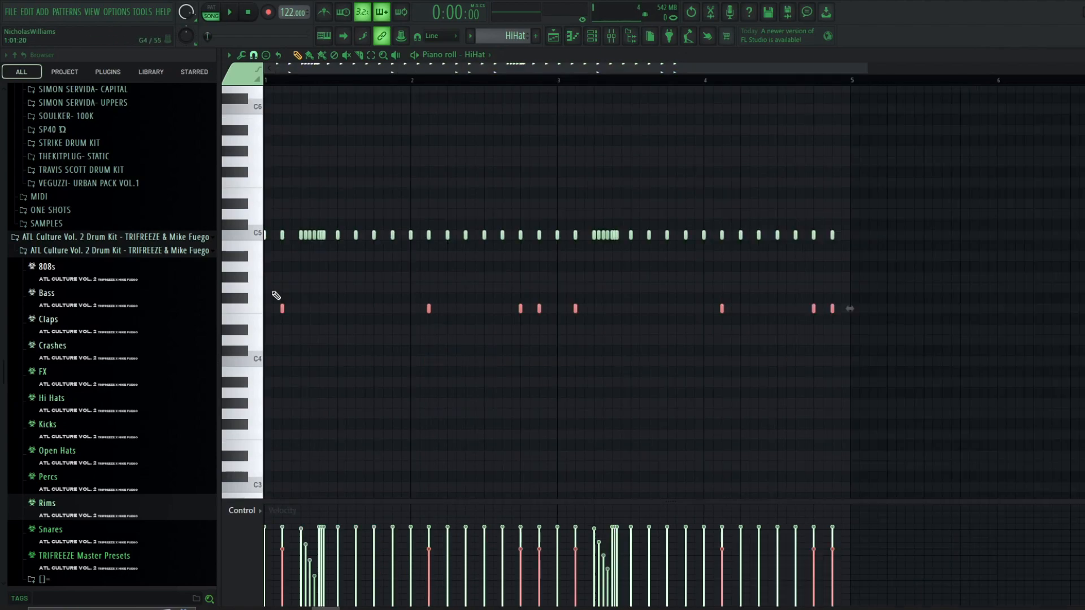
pyautogui.scroll(3, 273, 305)
pyautogui.scroll(-4, 346, 311)
pyautogui.scroll(-1, 349, 301)
pyautogui.scroll(3, 249, 291)
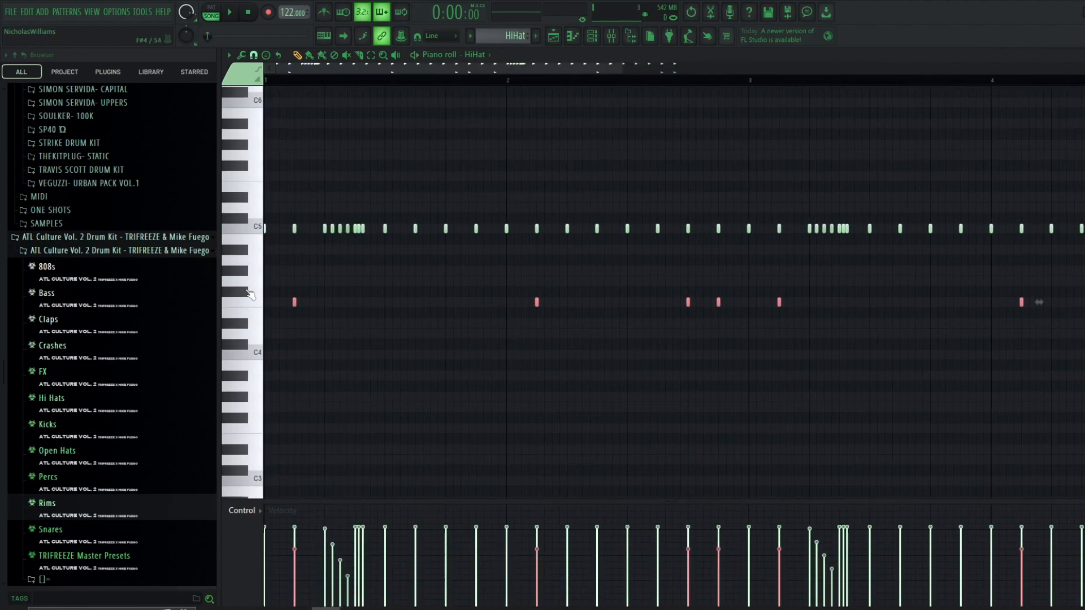
# - Return to the playlist with the HiHat track active and play the beat
pyautogui.press('F5')
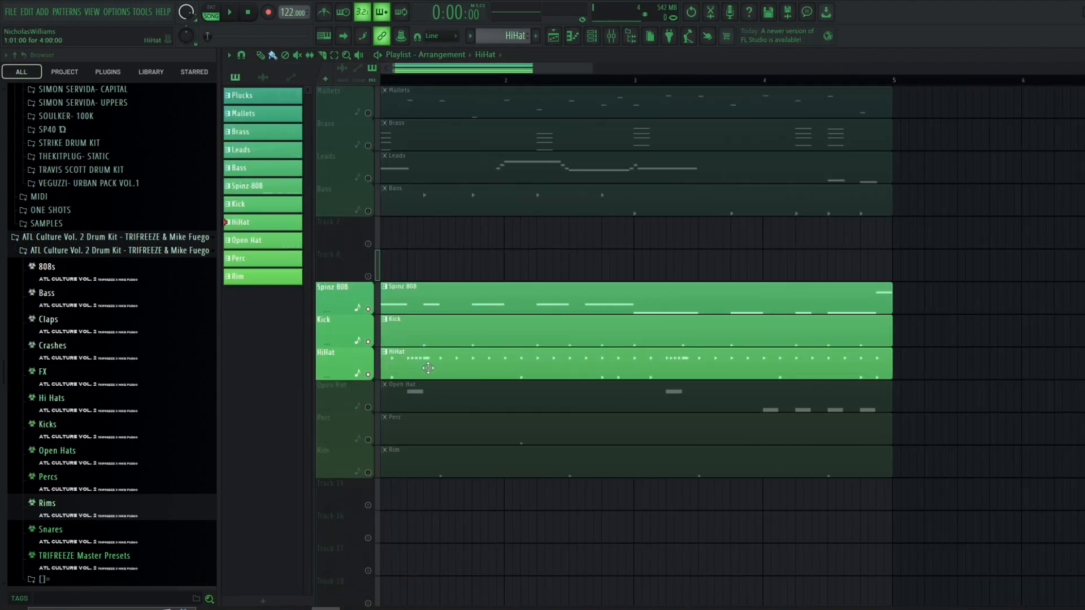
pyautogui.doubleClick(428, 368)
pyautogui.scroll(2, 383, 354)
pyautogui.scroll(2, 349, 330)
pyautogui.moveTo(272, 325); pyautogui.dragTo(840, 403)
pyautogui.press('space')
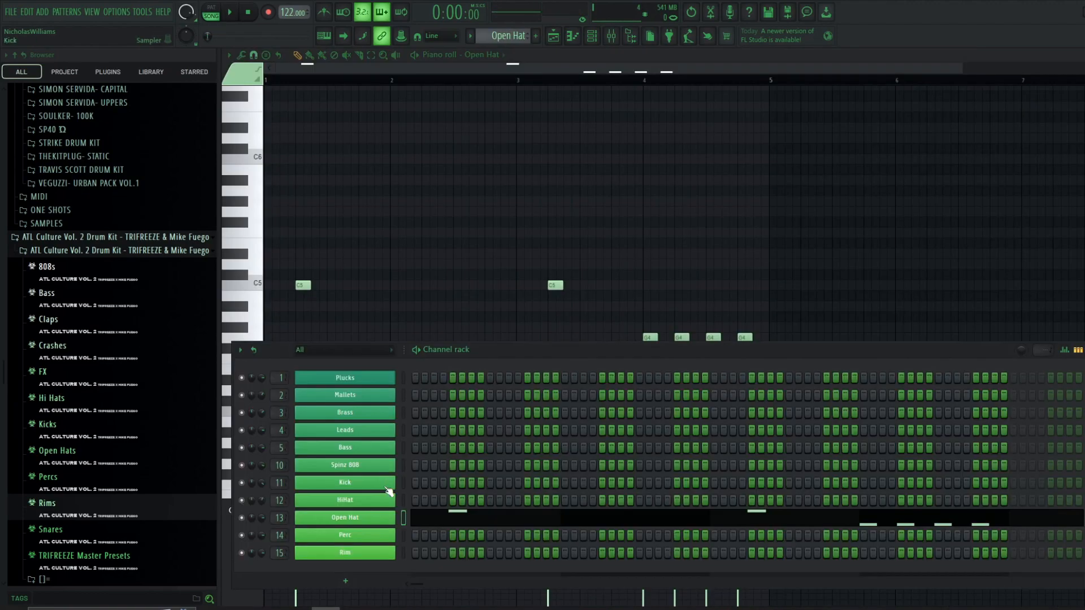
# - Open the Open Hat pattern in the piano roll and select all of its notes
pyautogui.click(371, 518)
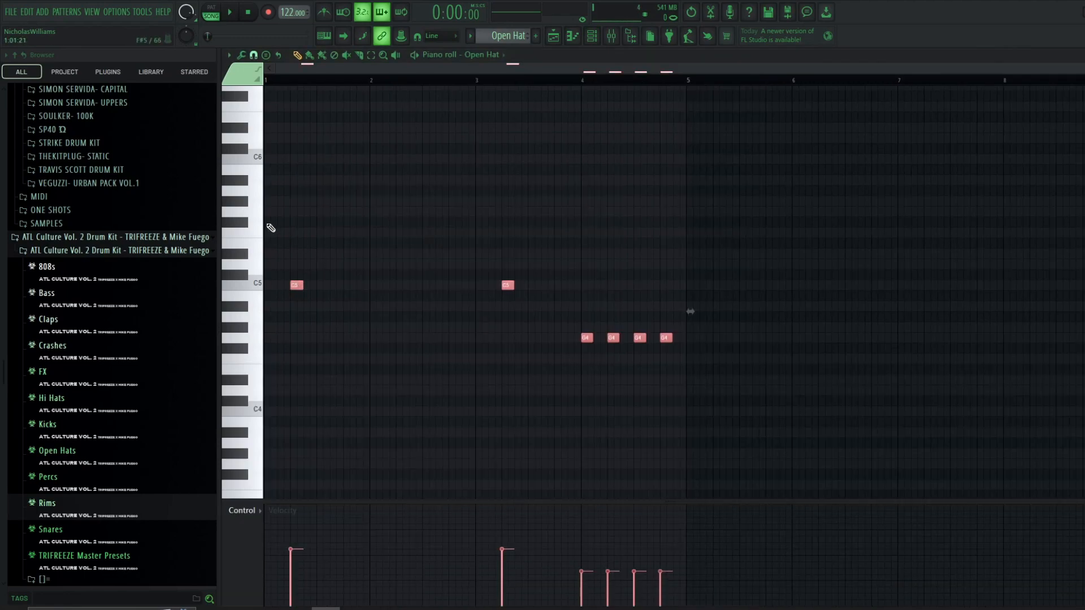
pyautogui.moveTo(268, 219); pyautogui.dragTo(728, 406)
pyautogui.scroll(4, 338, 283)
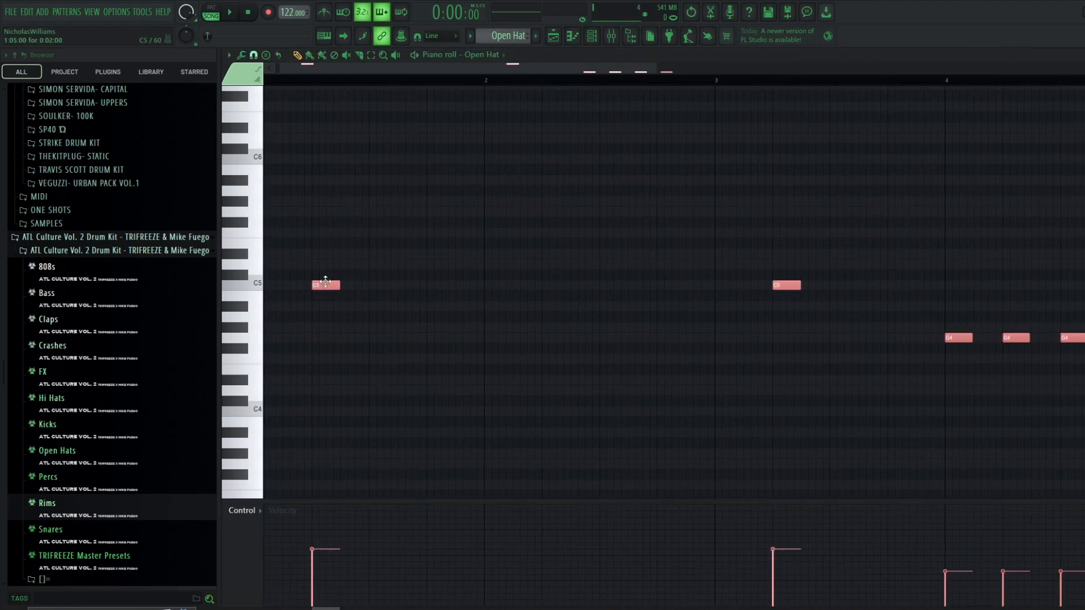
pyautogui.scroll(-5, 350, 294)
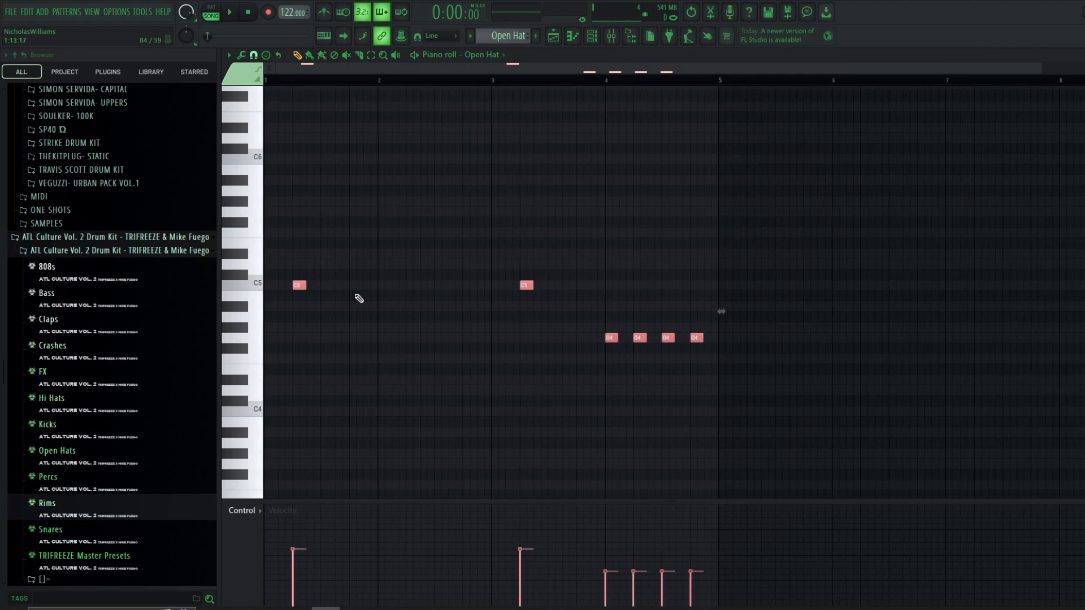
pyautogui.click(597, 38)
# - Play the Open Hat pattern and select its C4 notes and then its C5 notes to inspect them
pyautogui.press('F6')
pyautogui.press('space')
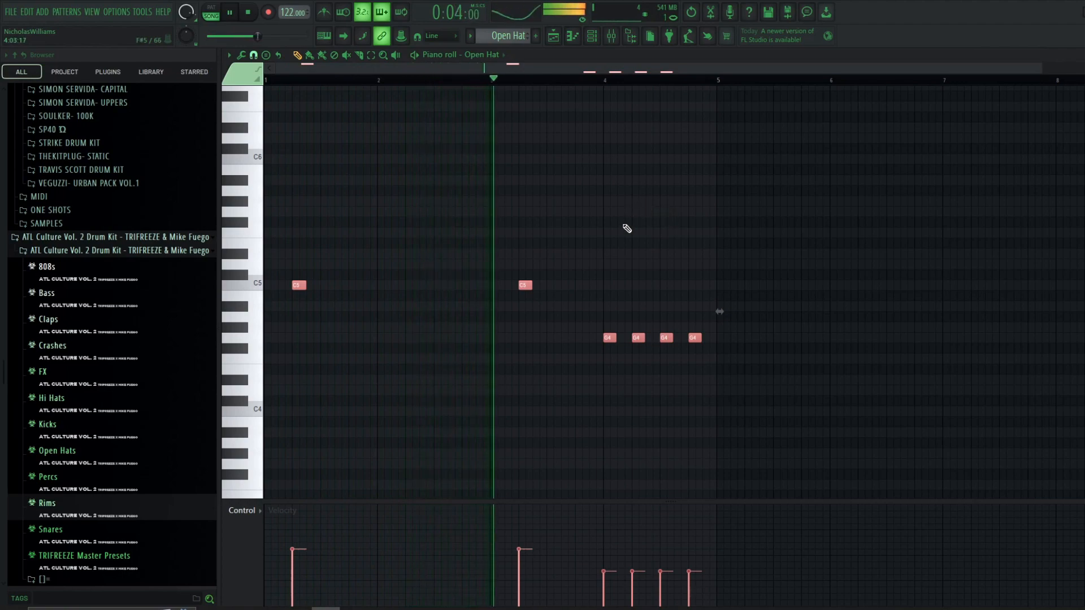
pyautogui.scroll(3, 633, 333)
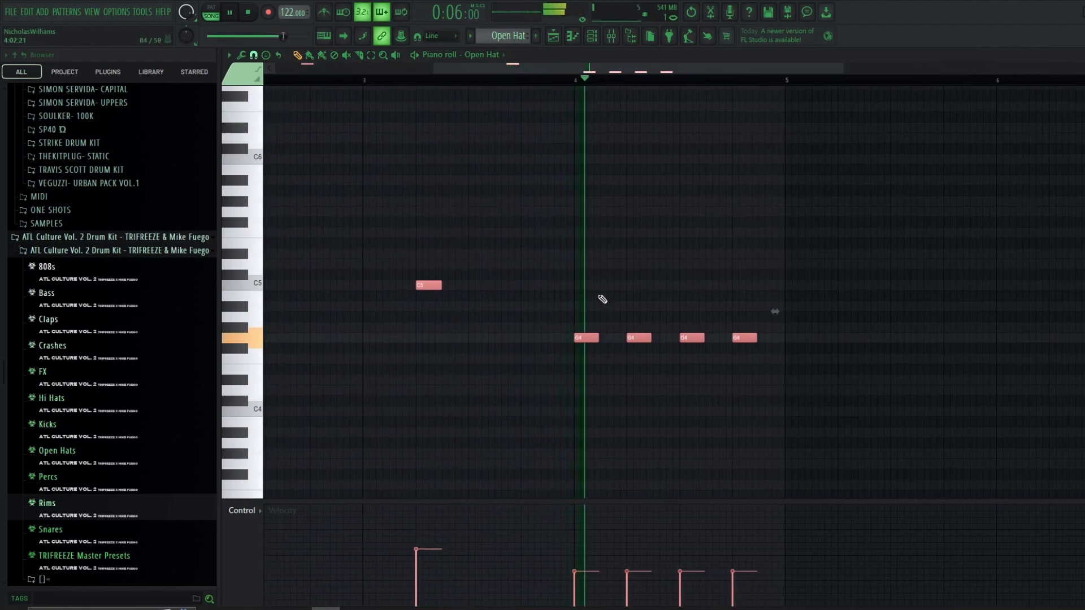
pyautogui.press('space')
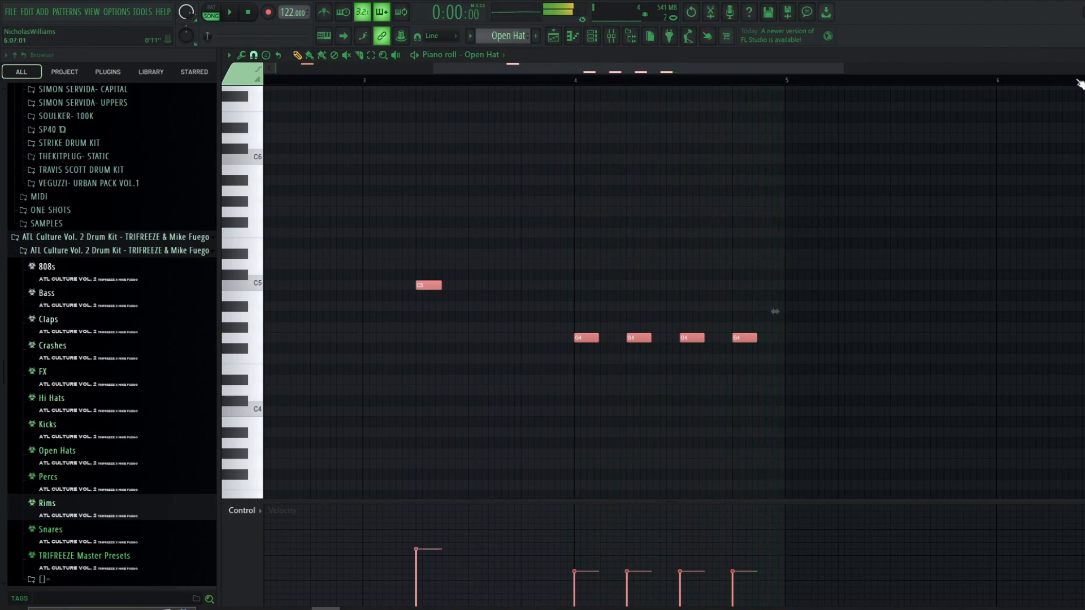
pyautogui.scroll(-3, 774, 310)
pyautogui.moveTo(606, 309); pyautogui.dragTo(231, 254)
pyautogui.scroll(2, 600, 310)
pyautogui.moveTo(534, 300); pyautogui.dragTo(734, 378)
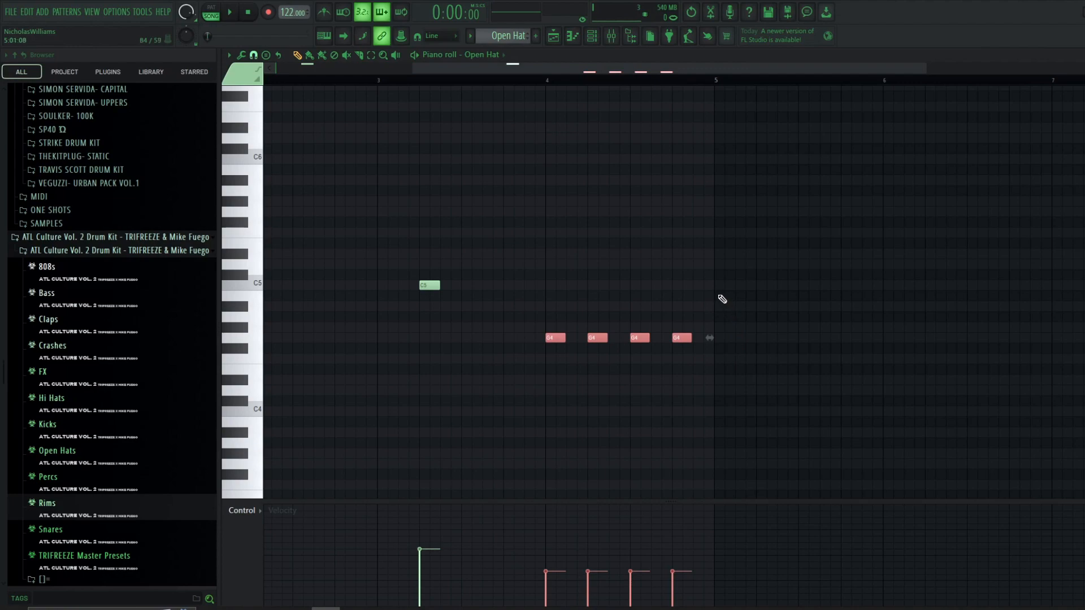
pyautogui.scroll(-2, 572, 266)
pyautogui.moveTo(610, 240); pyautogui.dragTo(286, 324)
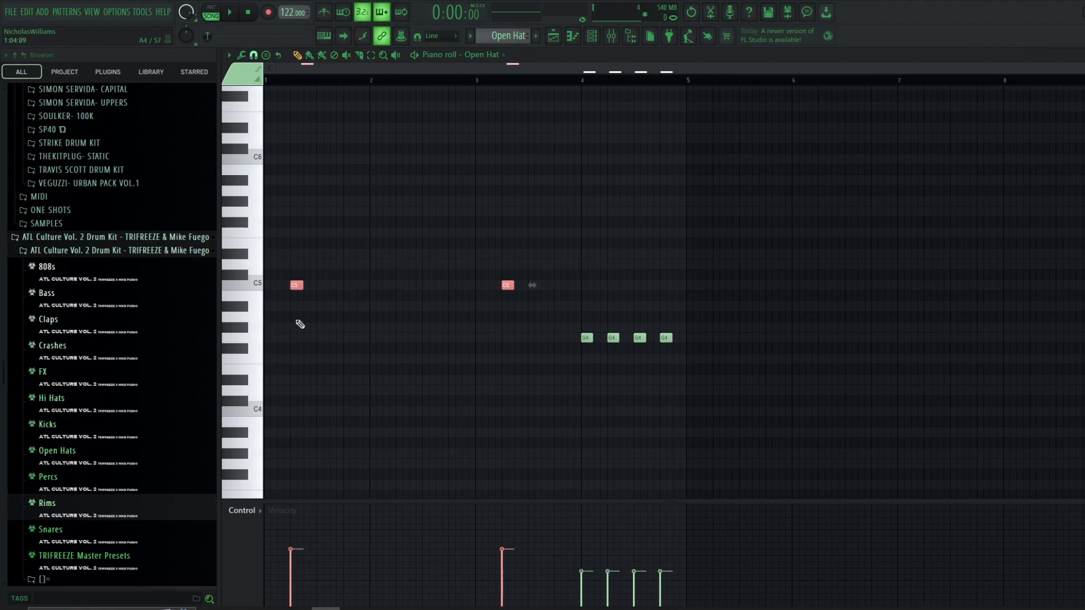
pyautogui.scroll(2, 536, 335)
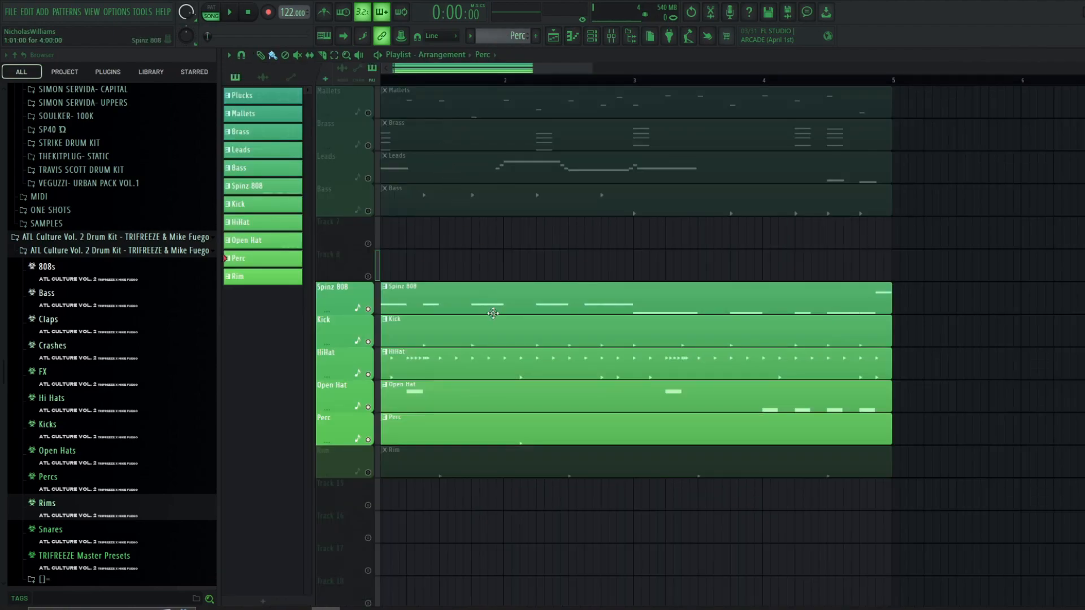
# - Inspect the Perc pattern in the piano roll, then close it and play the arrangement
pyautogui.doubleClick(518, 435)
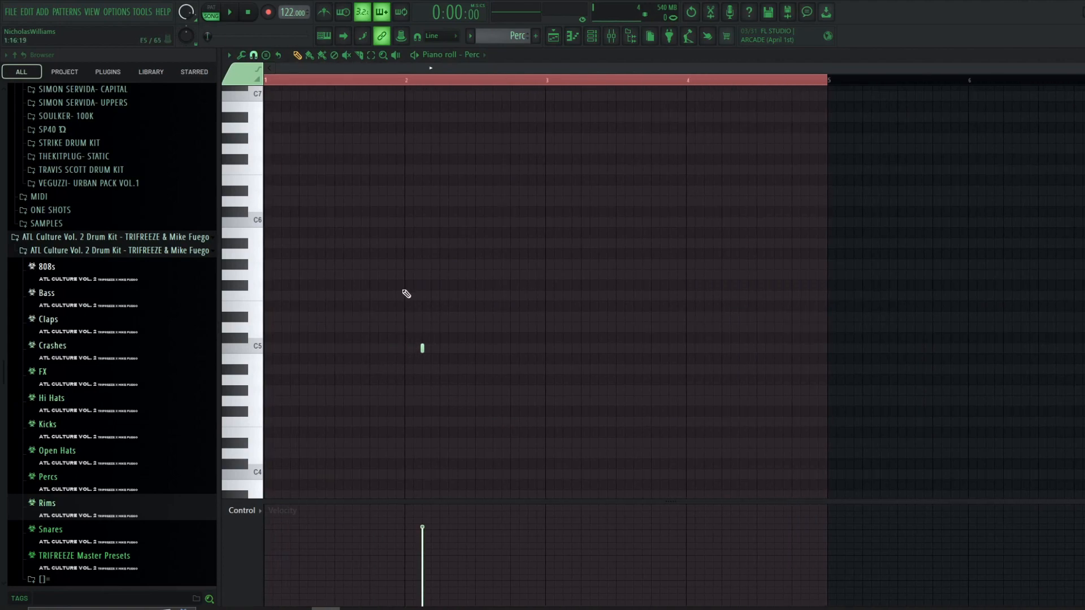
pyautogui.press('F5')
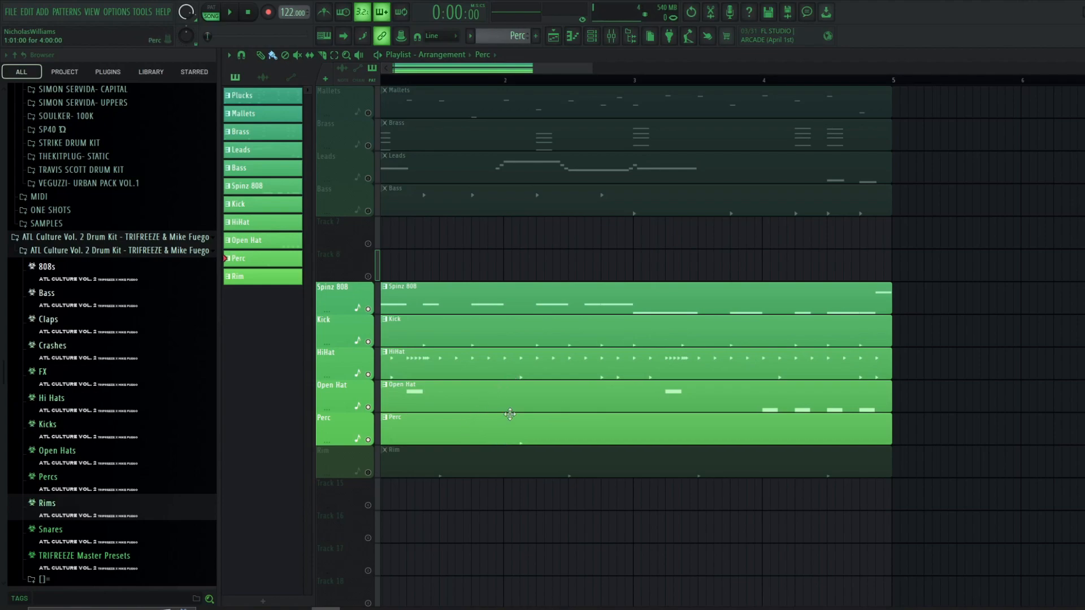
pyautogui.doubleClick(514, 430)
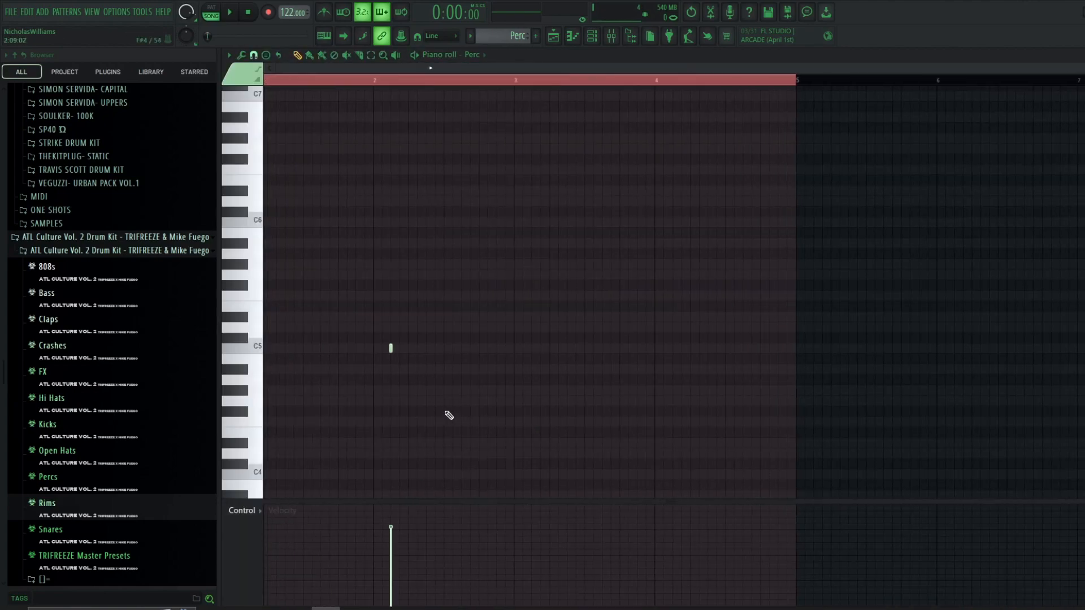
pyautogui.click(1082, 55)
pyautogui.press('space')
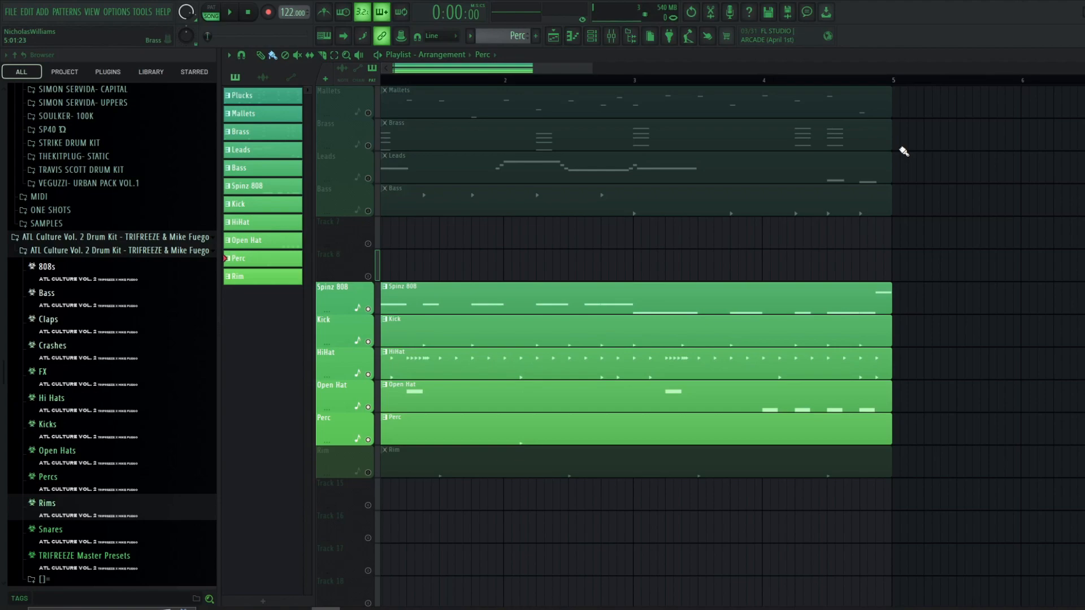
# - Unmute the Rim track, open its pattern in the piano roll and play it
pyautogui.click(368, 473)
pyautogui.scroll(-1, 436, 436)
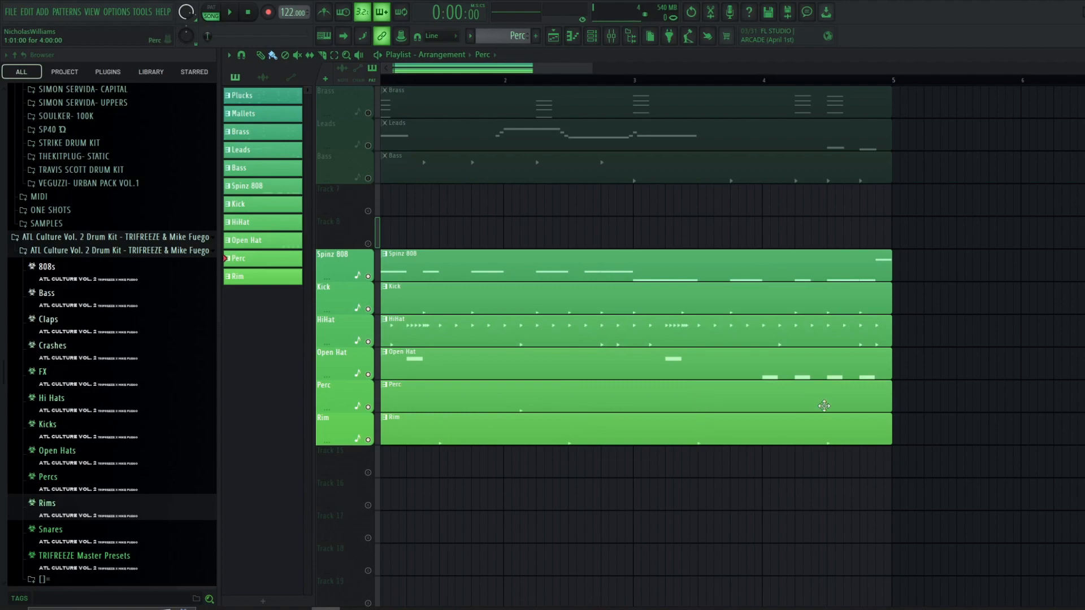
pyautogui.doubleClick(806, 428)
pyautogui.scroll(-4, 550, 353)
pyautogui.click(316, 251)
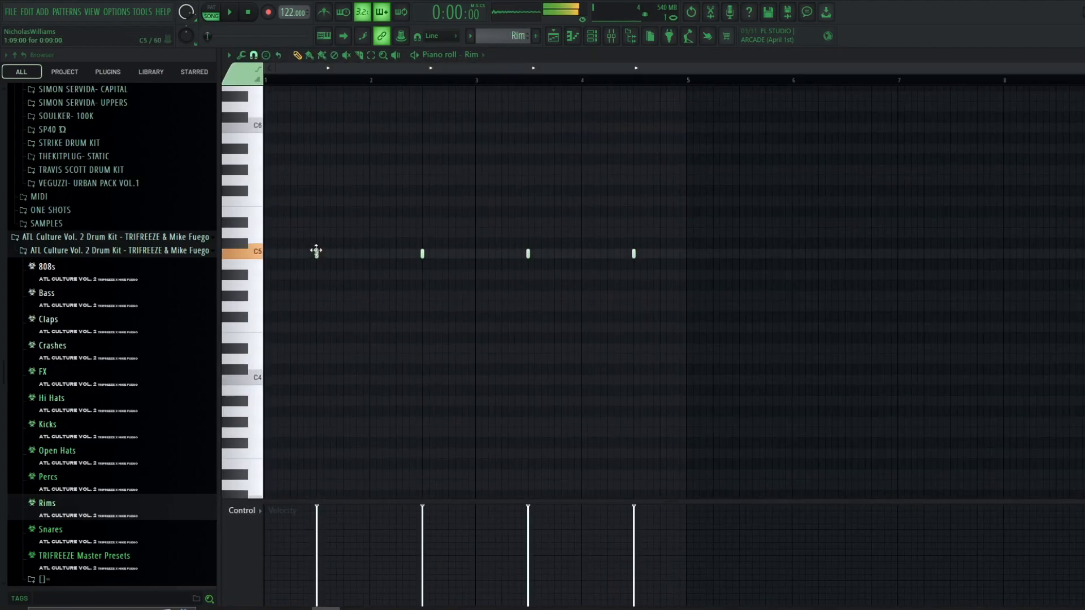
pyautogui.scroll(4, 347, 267)
pyautogui.press('space')
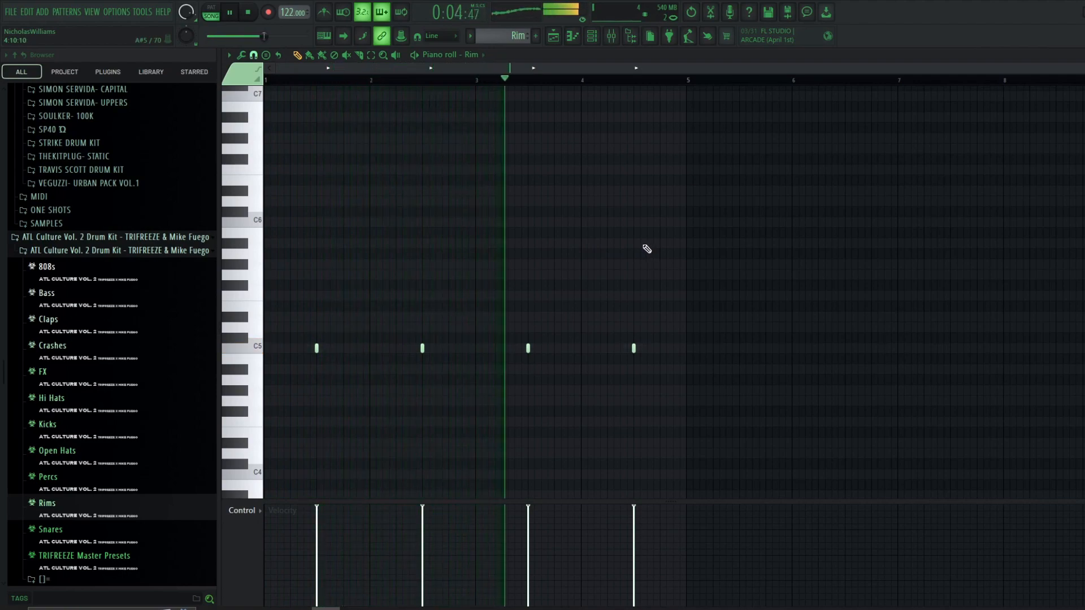
pyautogui.scroll(-1, 675, 260)
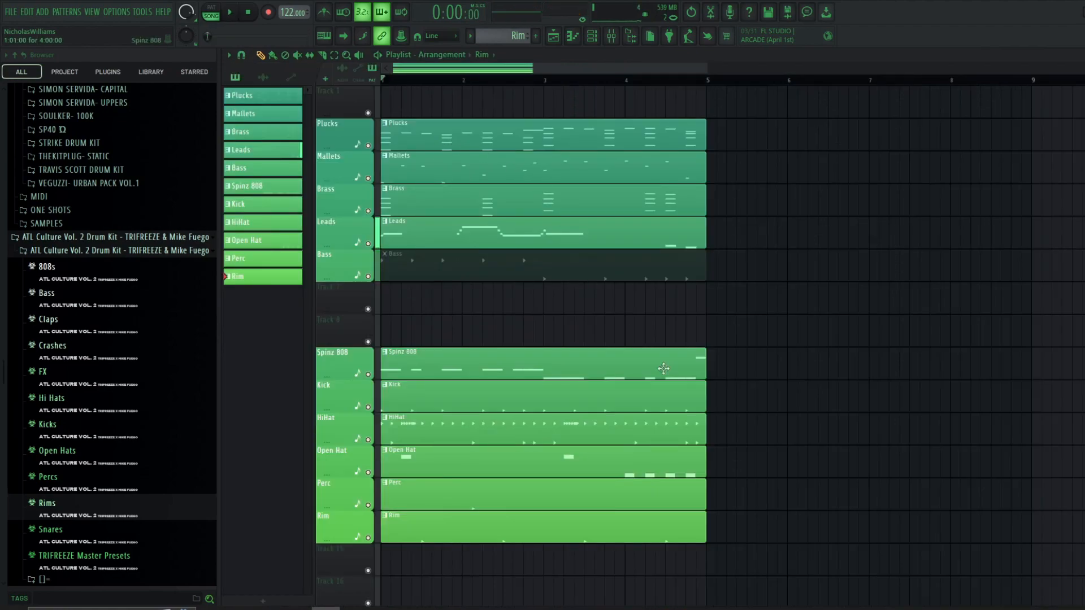
pyautogui.moveTo(778, 304); pyautogui.dragTo(543, 523)
pyautogui.moveTo(706, 274); pyautogui.dragTo(593, 115)
pyautogui.click(573, 97)
pyautogui.rightClick(580, 95)
pyautogui.click(460, 82)
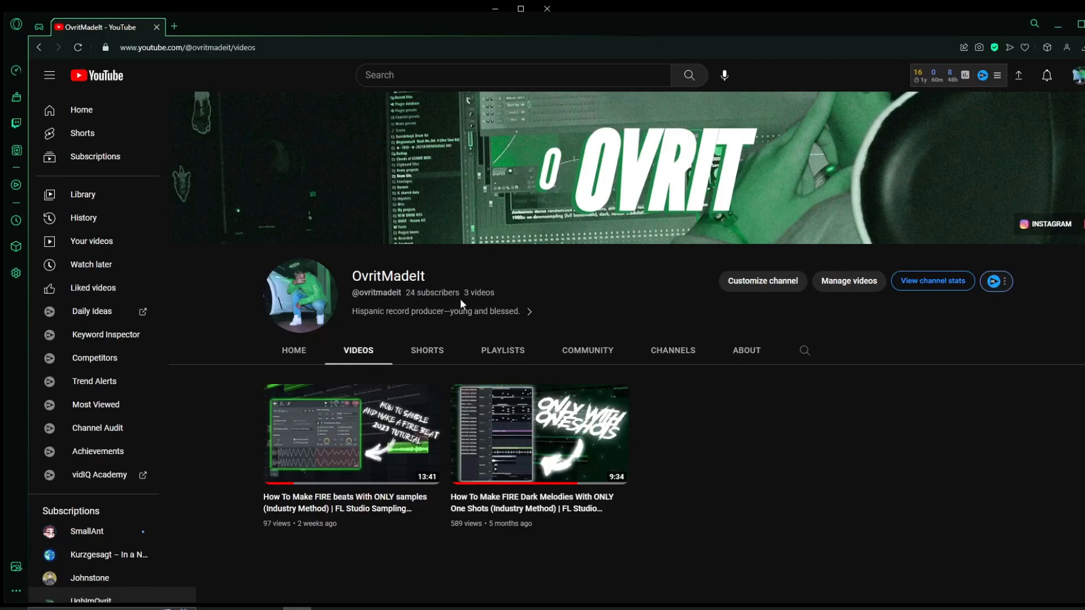
# - Switch to the YouTube channel page and select the subscriber count text
pyautogui.moveTo(407, 293); pyautogui.dragTo(459, 292)
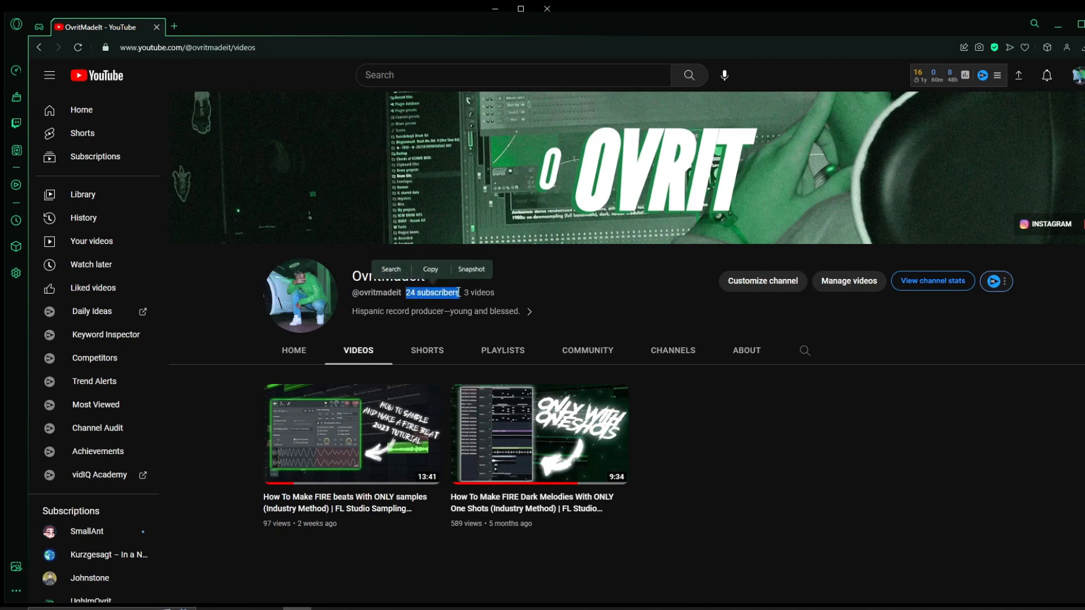